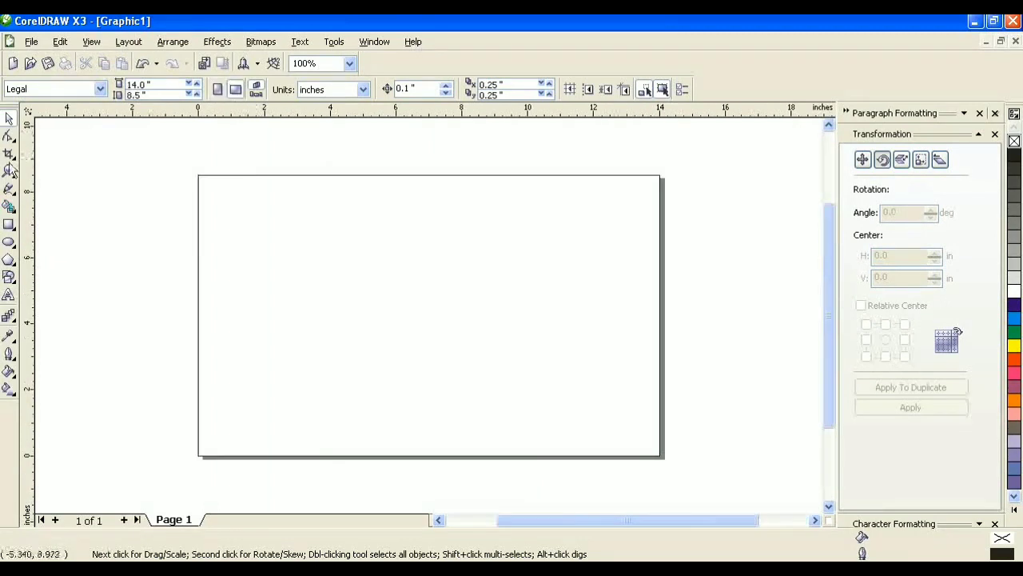
Step: Zoom into the landscape page and draw a tall rectangle, about 3.27 × 6.285 inches, near its centre
key("z")
left_click_drag(190, 170, 693, 463)
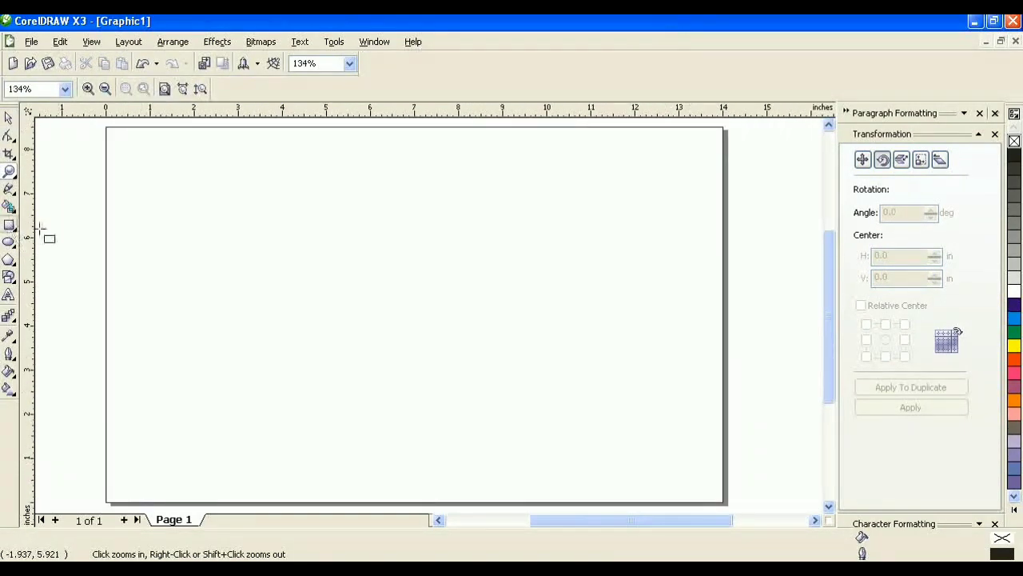
left_click_drag(394, 166, 539, 445)
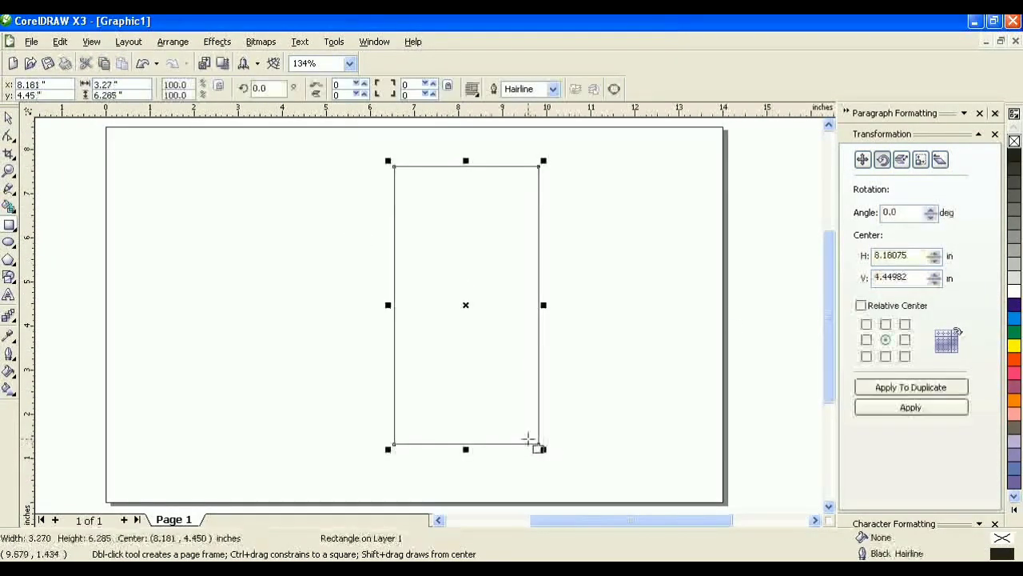
left_click(920, 160)
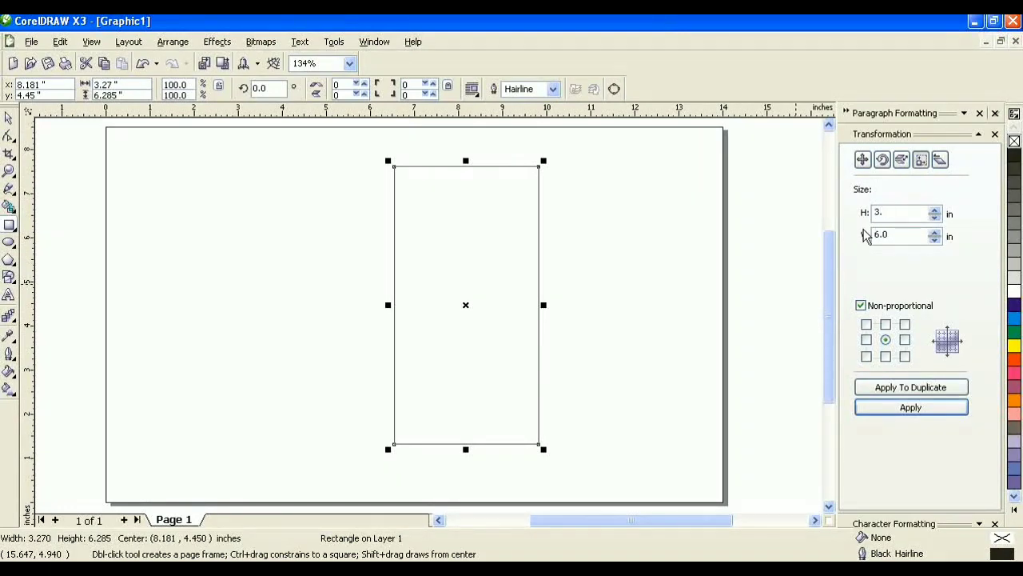
Step: Resize the rectangle to 3.7 × 6.0 inches and add guidelines on its top and left edges
type("7")
key("Return")
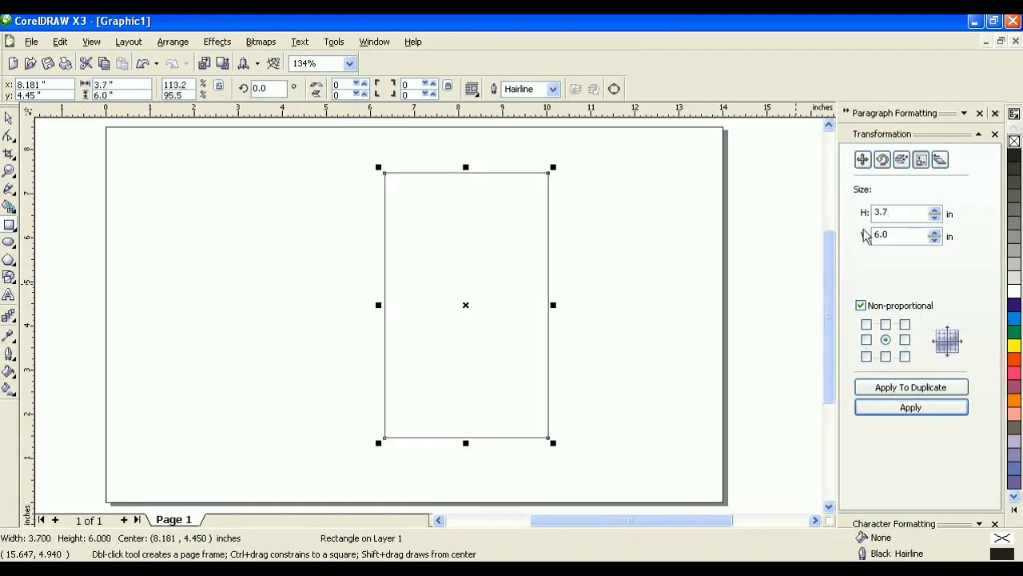
left_click(9, 170)
left_click(379, 172)
left_click(376, 190)
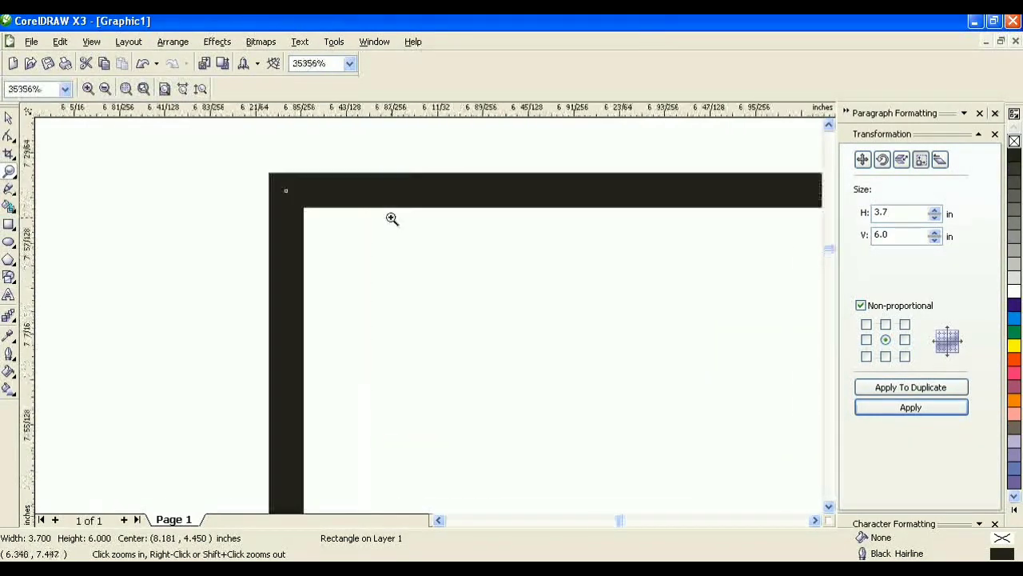
left_click_drag(414, 115, 413, 189)
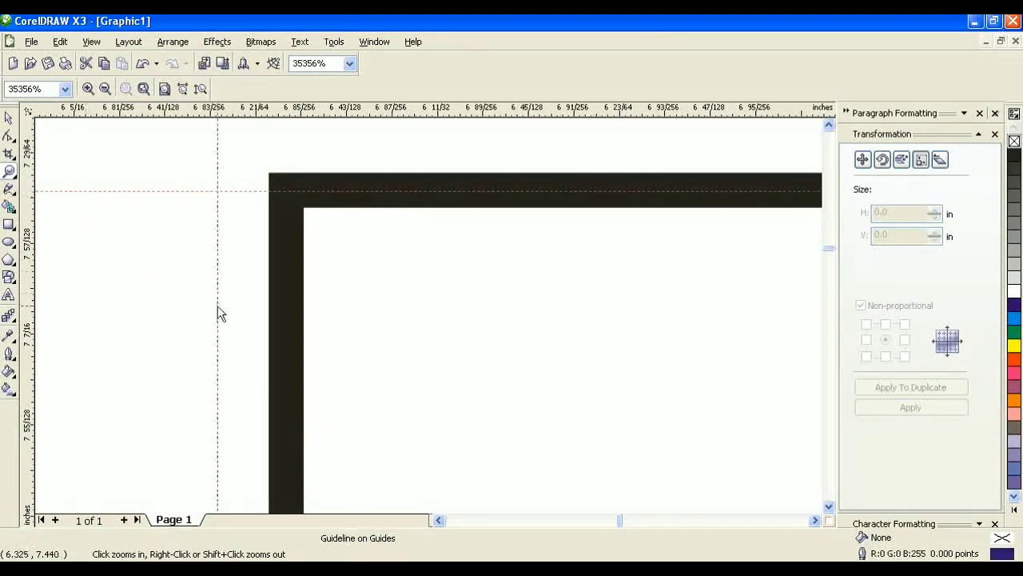
left_click_drag(217, 305, 288, 286)
Step: Add guidelines along the rectangle's bottom and right edges, then zoom back onto it
key("shift+F4")
left_click_drag(529, 424, 553, 447)
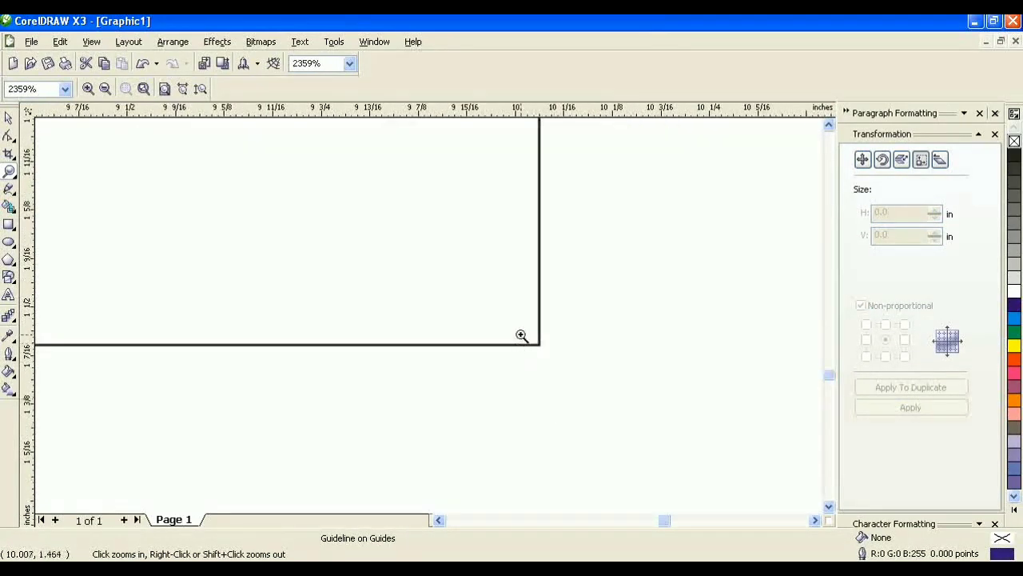
left_click_drag(521, 334, 560, 351)
left_click_drag(466, 110, 465, 315)
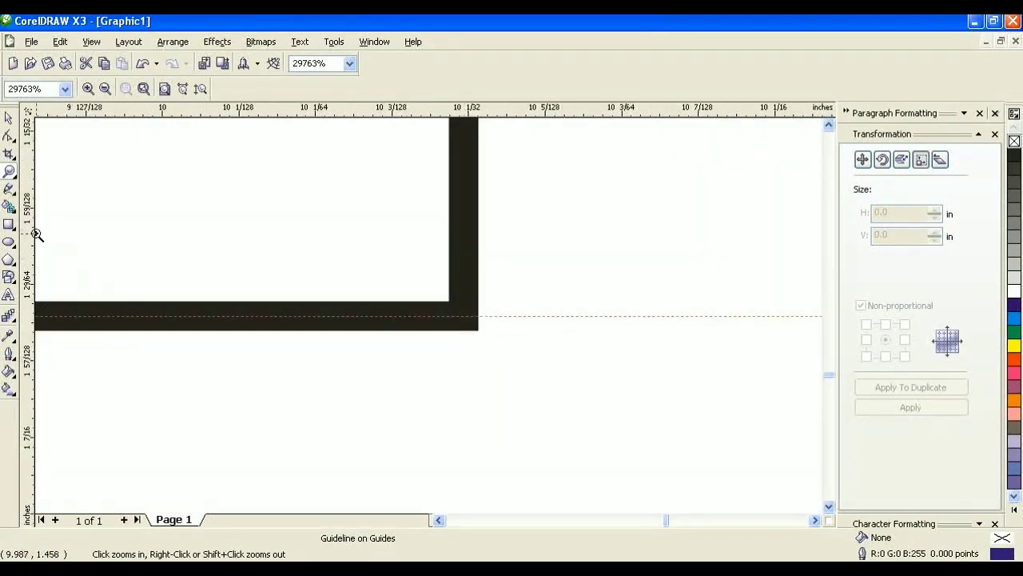
left_click_drag(36, 234, 464, 279)
key("shift+F4")
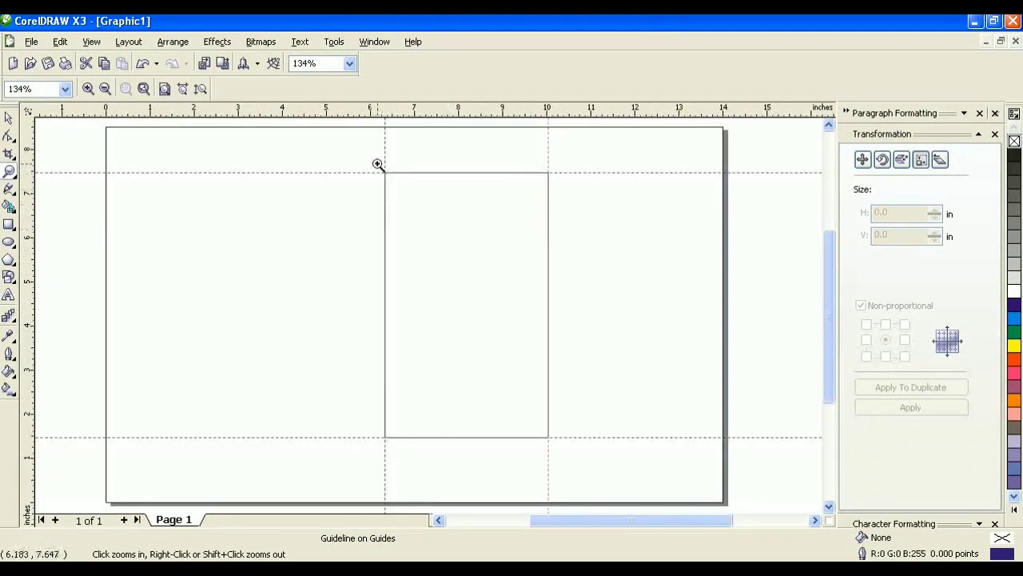
left_click_drag(377, 164, 555, 448)
Step: Type the title 'Approval Slip' near the rectangle's top and set it to 10 pt
left_click(8, 117)
left_click(9, 295)
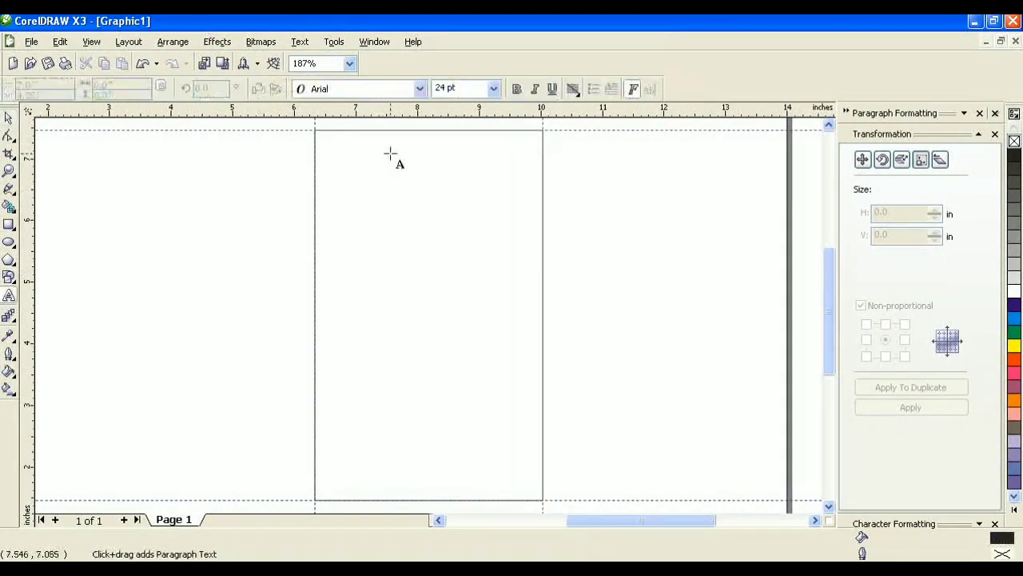
left_click(391, 153)
scroll(425, 322, "up", 4)
type("A")
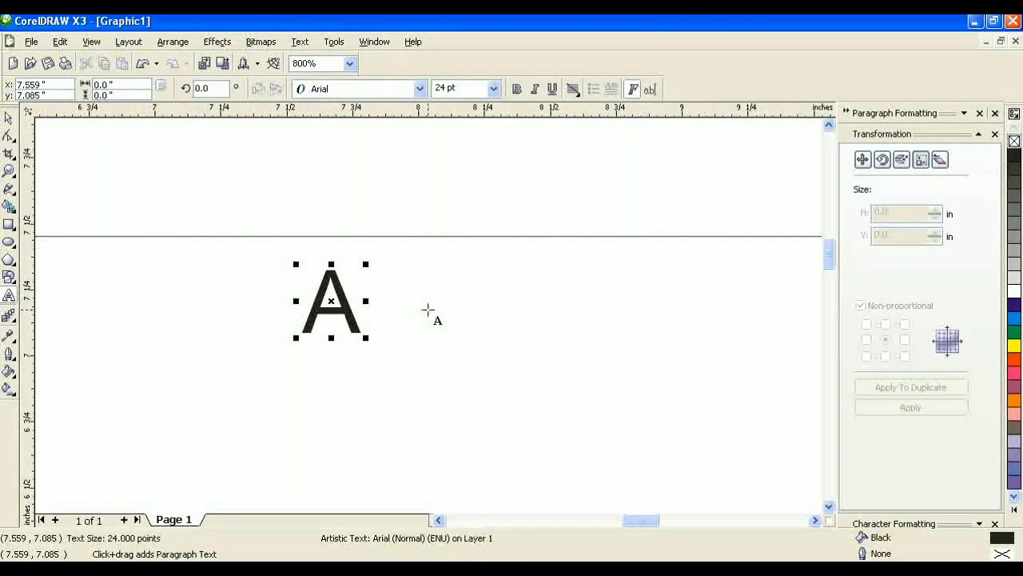
type("ppro")
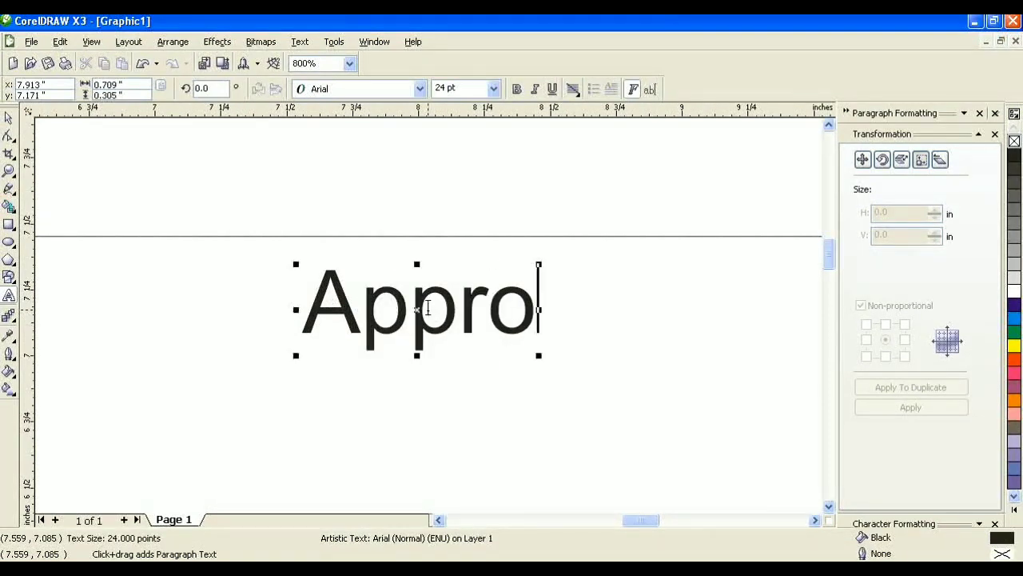
type("val Slip")
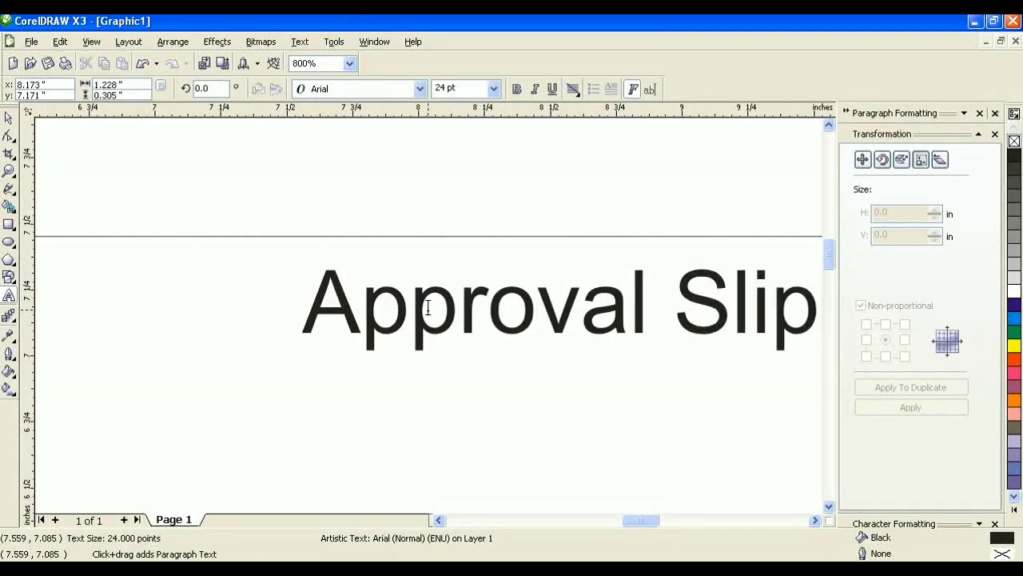
key("ctrl+a")
key("ctrl+space")
scroll(465, 220, "down", 1)
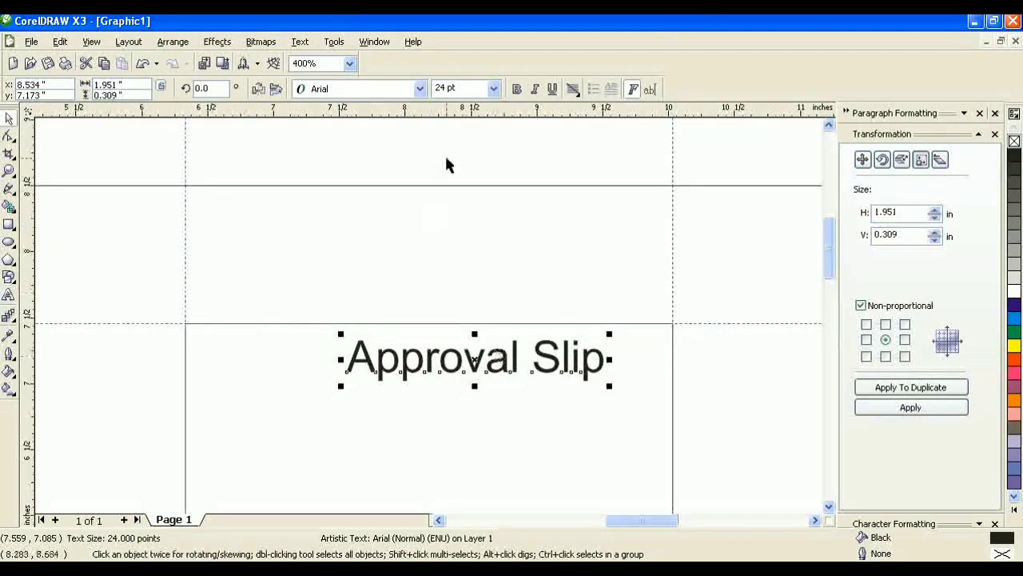
type("10")
key("Return")
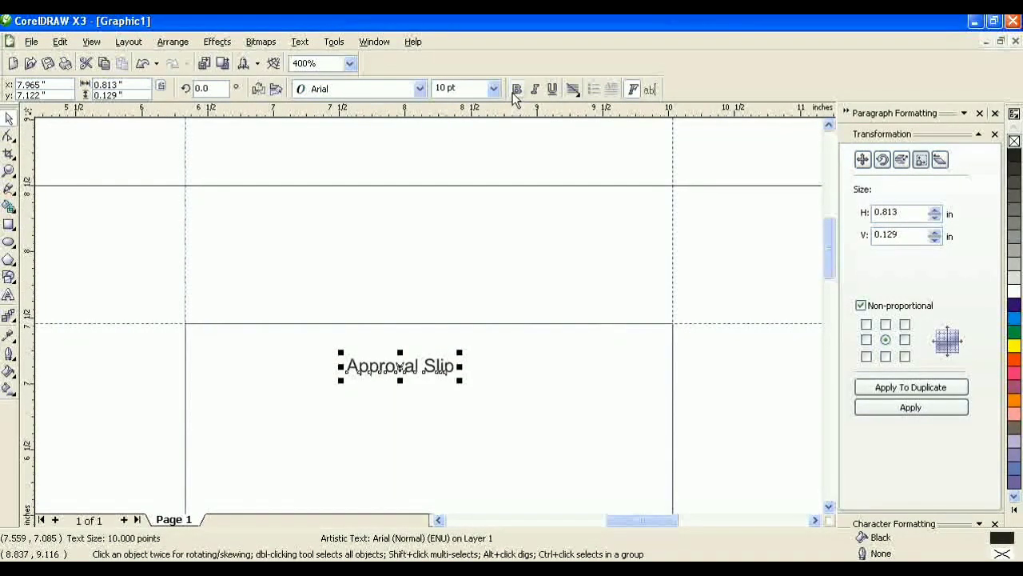
Step: Make the title bold and underlined, and centre it horizontally on the rectangle
left_click(517, 89)
left_click_drag(404, 367, 421, 328)
left_click(551, 88)
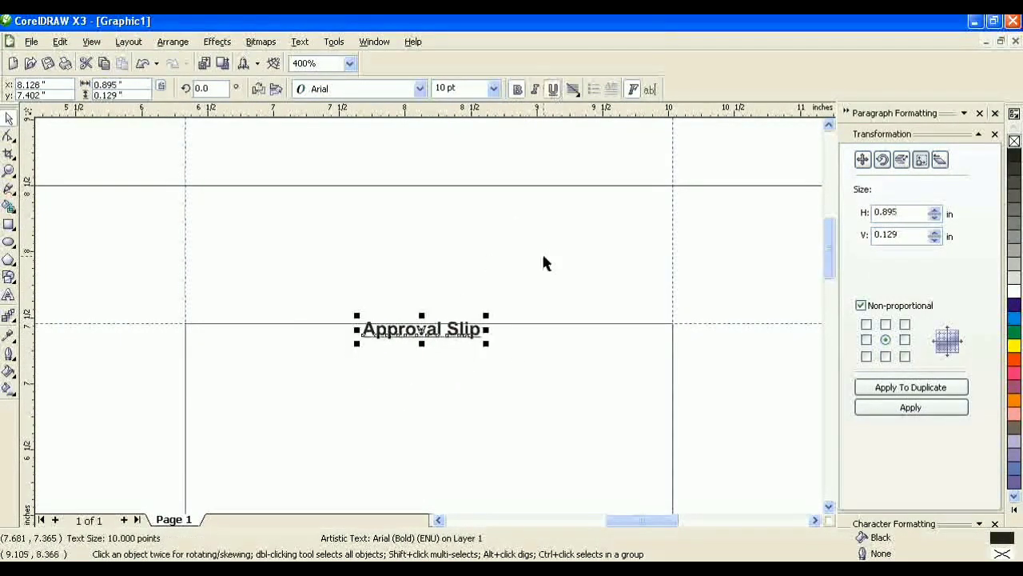
scroll(383, 392, "up", 2)
scroll(439, 287, "down", 1)
left_click(494, 207, "shift")
left_click(541, 88)
left_click(544, 271)
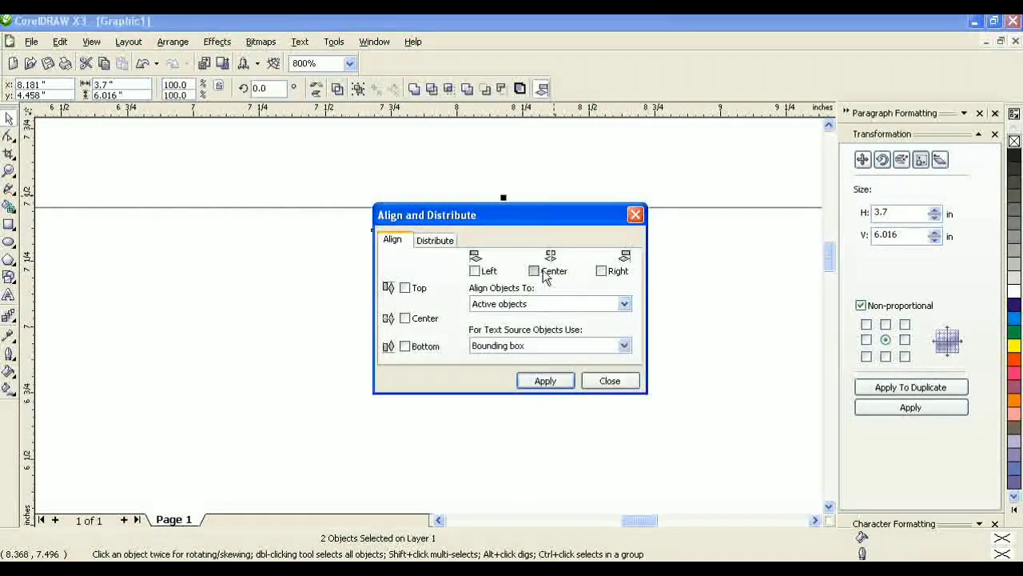
left_click(543, 380)
left_click(609, 381)
key("Escape")
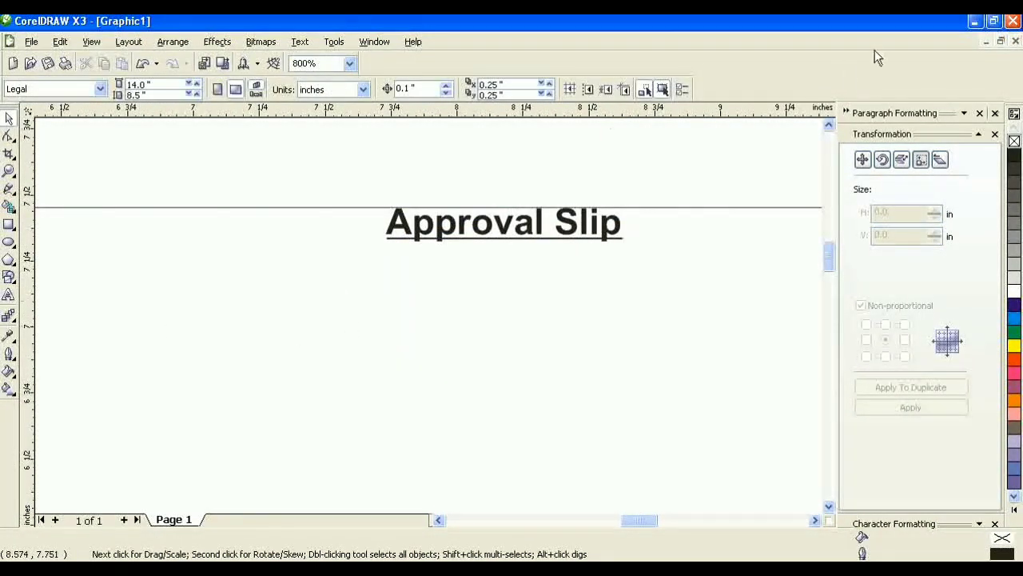
left_click(974, 21)
Step: Start a Bengali text line below the title in the STM-BNT-Niloy font
key("alt+Tab")
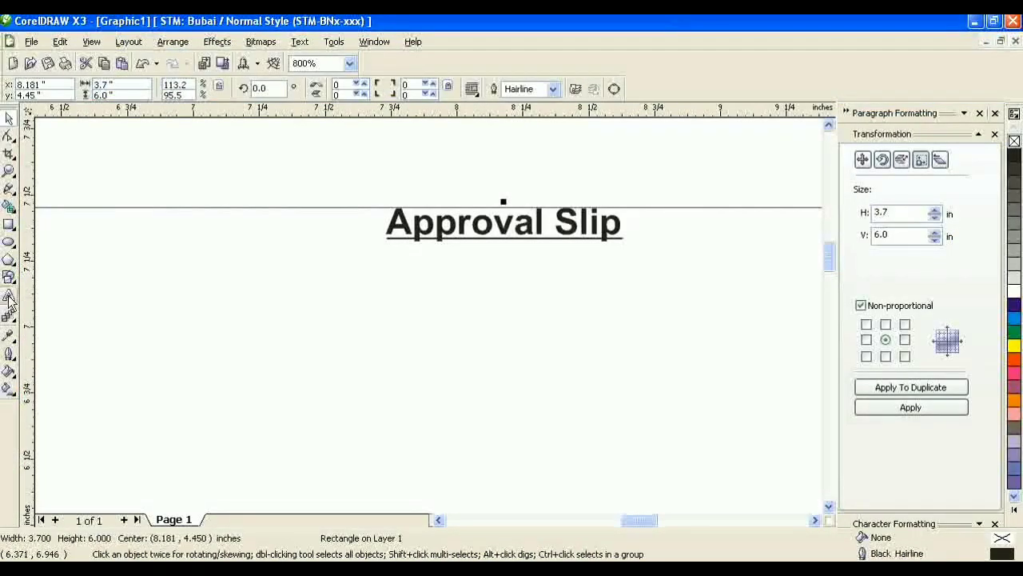
left_click(9, 296)
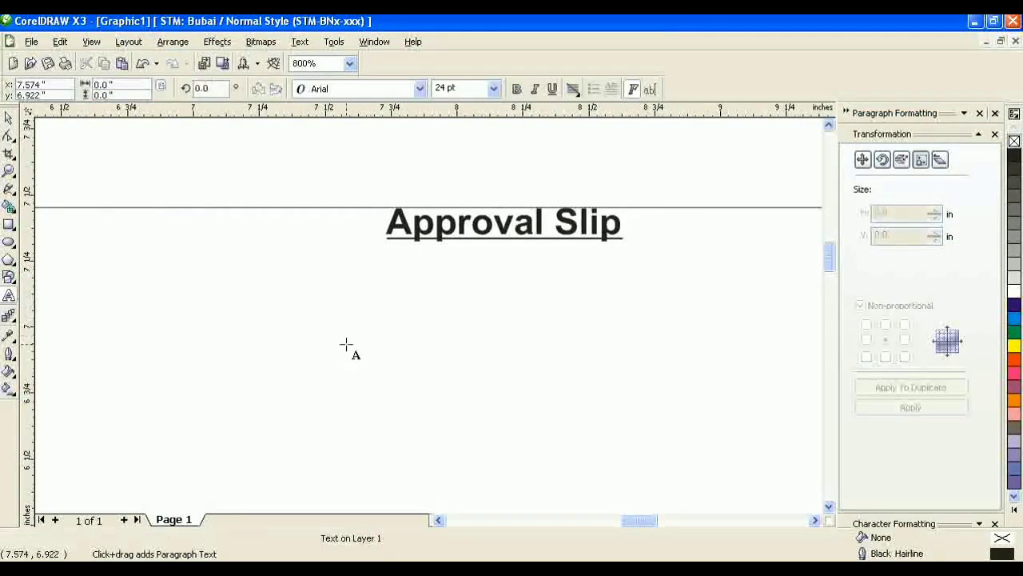
left_click(347, 345)
type("îû")
key("ctrl+a")
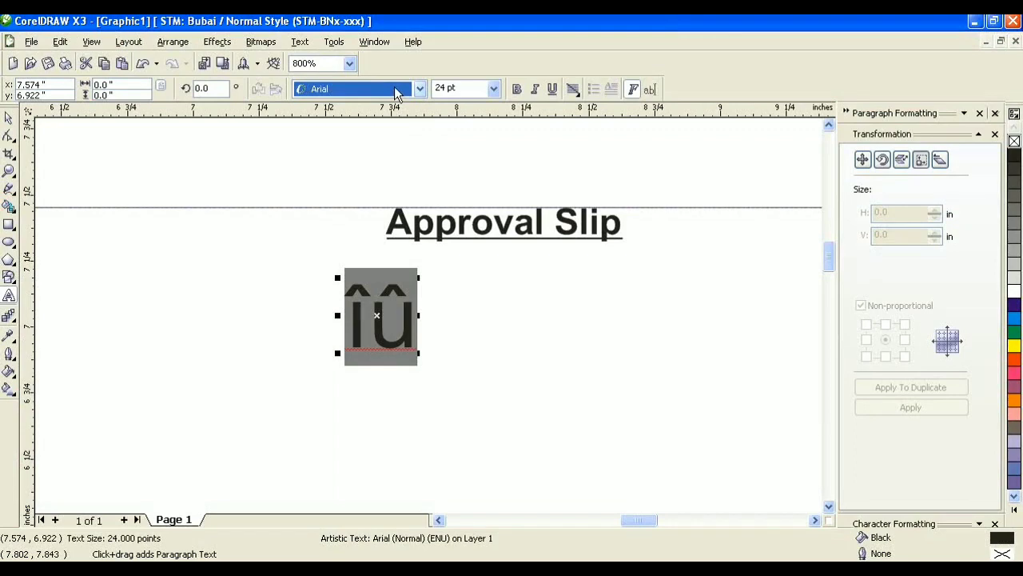
left_click(419, 89)
left_click(384, 138)
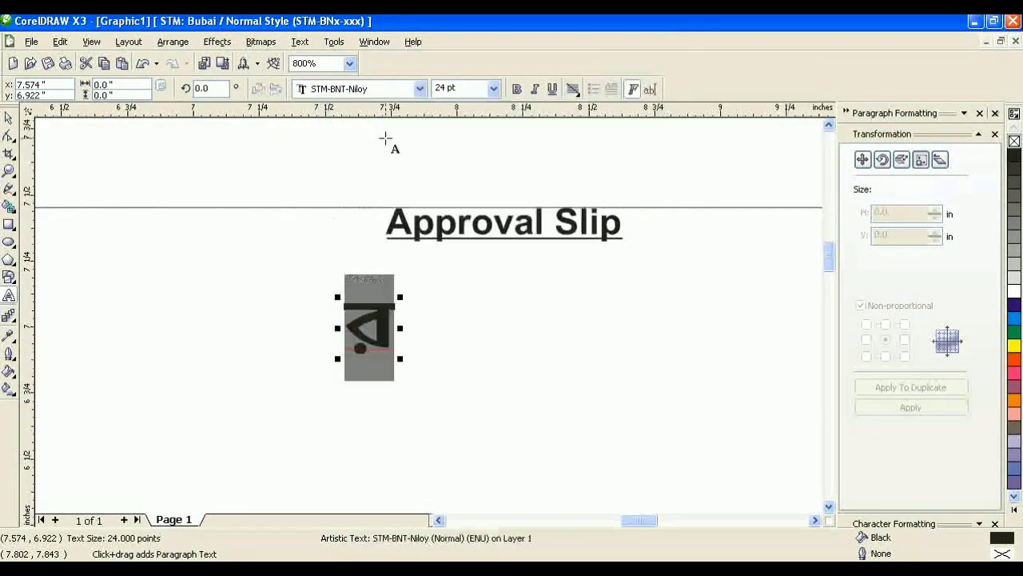
Step: Type 'লক্ষী ট্রেডিং' and drag the line downward to make a copy
type("লক্ষী ট")
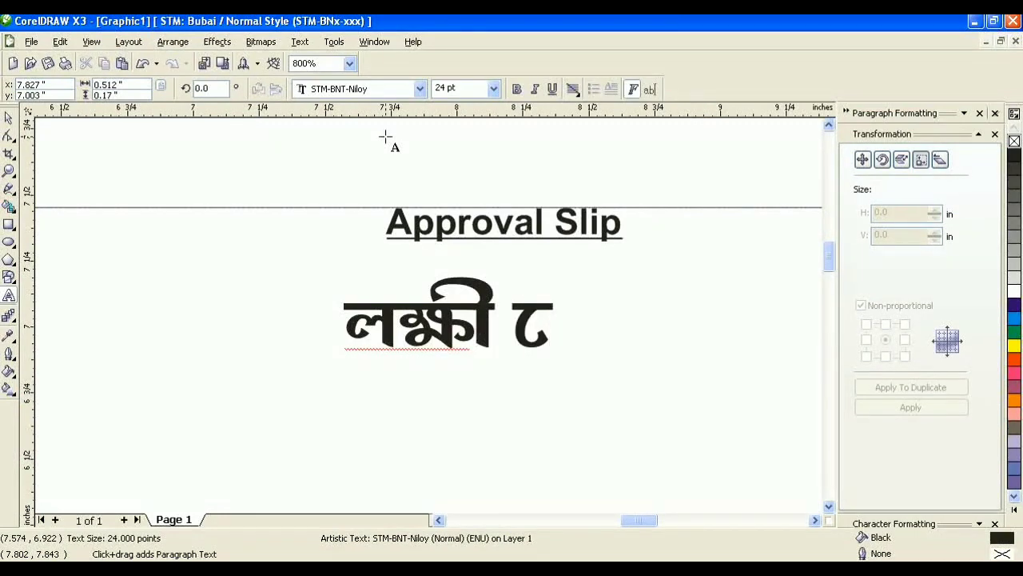
type("্রেডি")
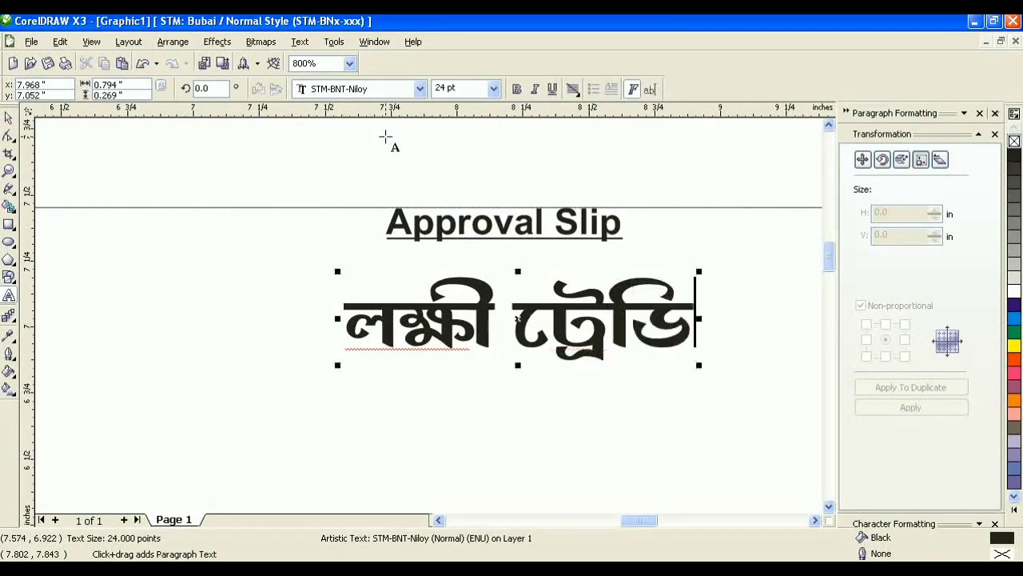
type("ং")
key("ctrl+a")
left_click(8, 118)
scroll(245, 280, "down", 1)
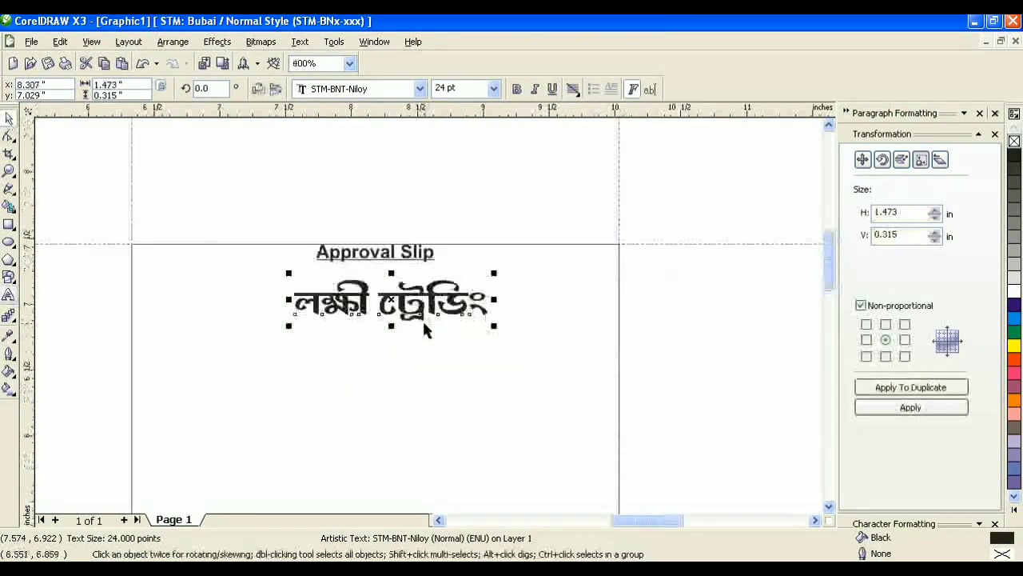
left_click_drag(394, 306, 393, 367)
Step: Drop the copy and rewrite it as the proprietor line with the owner's name
right_click(394, 366)
left_click(8, 294)
key("ctrl+a")
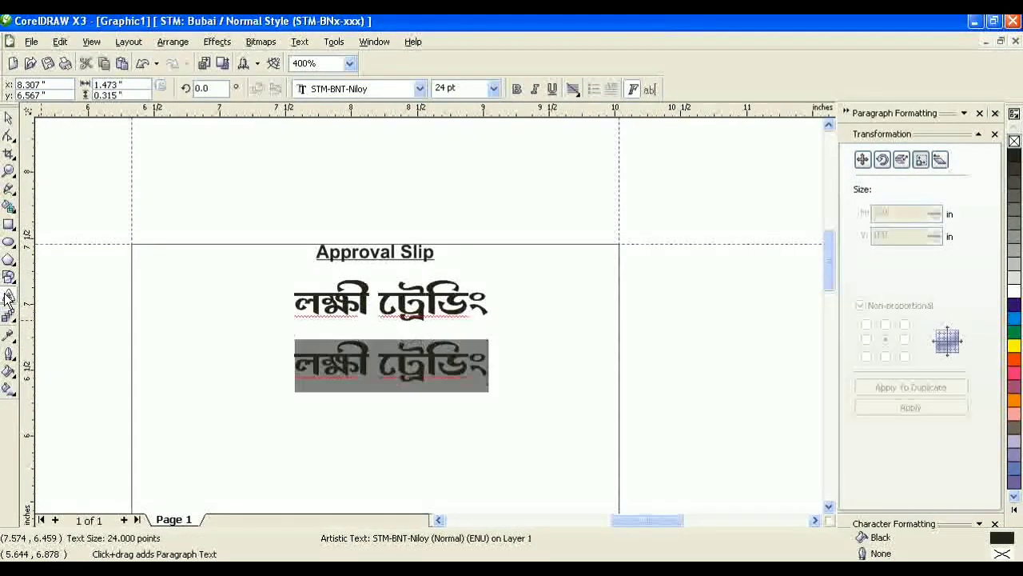
type("প্রে")
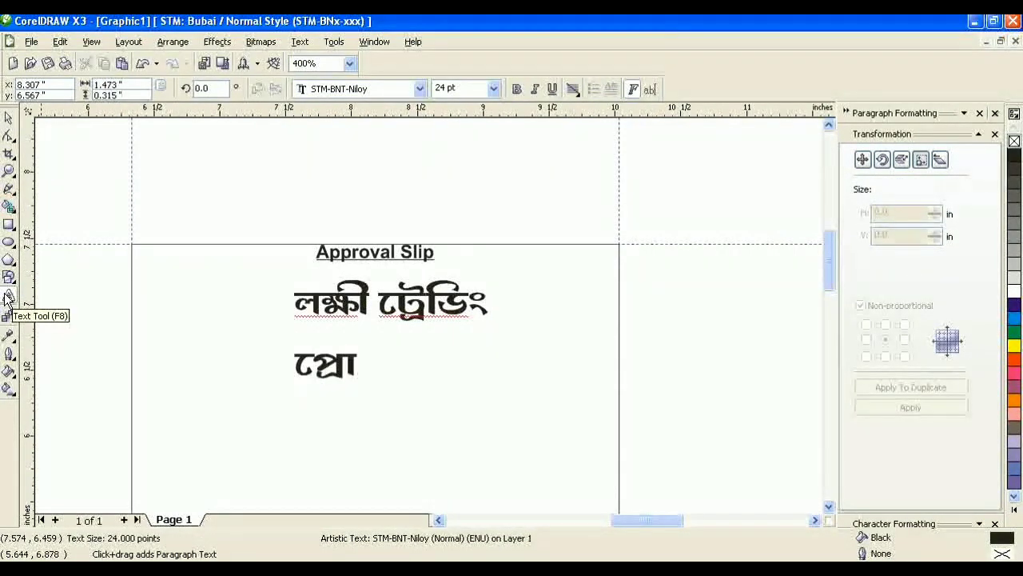
type("াঃ- ")
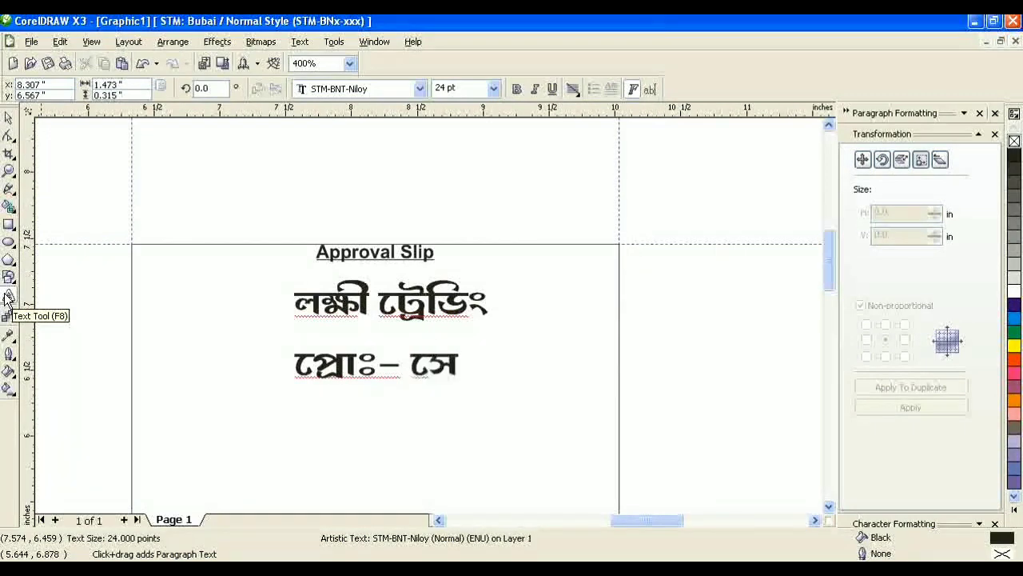
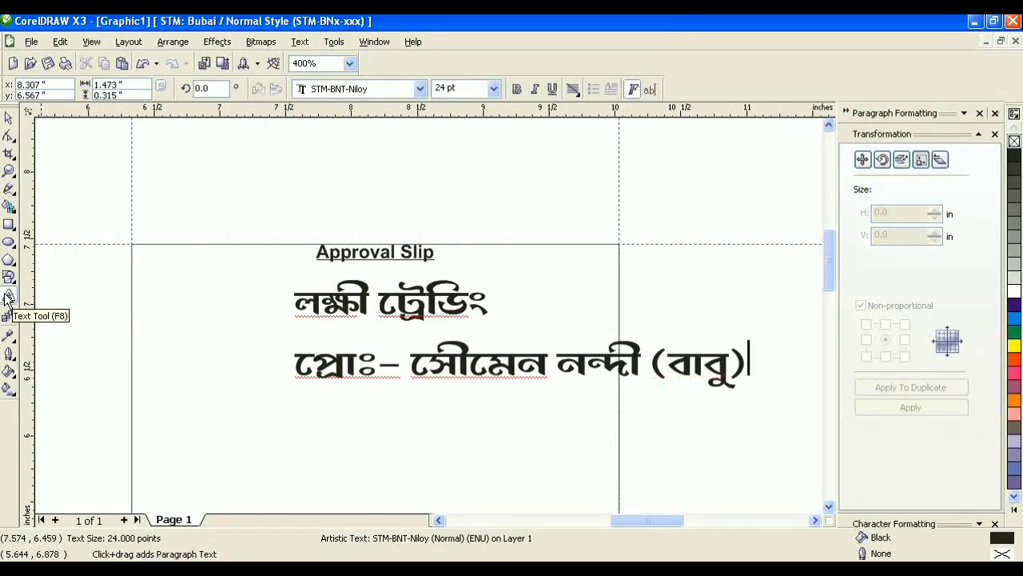
key("ctrl+a")
Step: Drag a copy of the proprietor line down-left and select its text
left_click(8, 118)
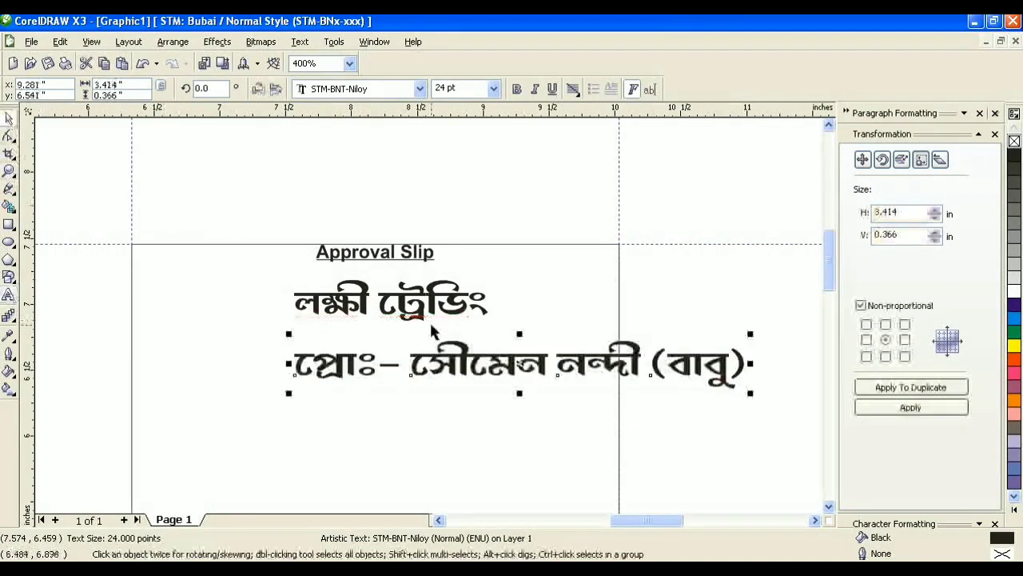
left_click_drag(474, 363, 315, 399)
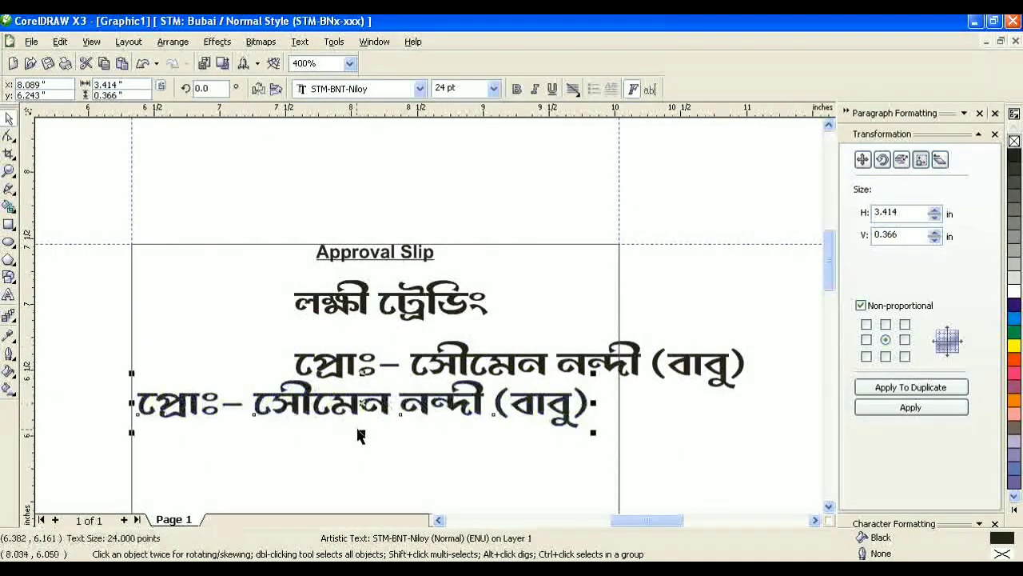
left_click(11, 297)
key("ctrl+a")
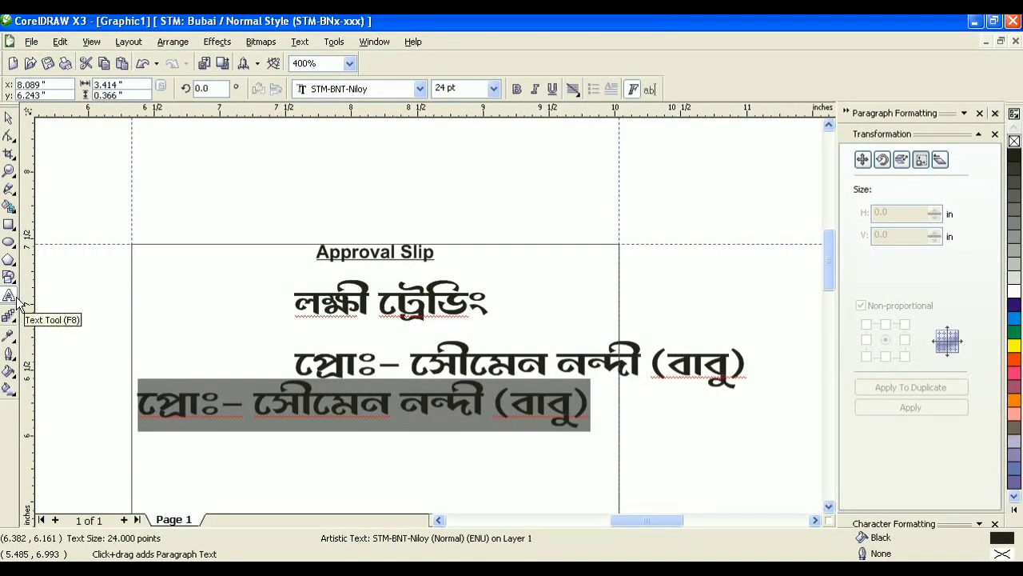
Step: Replace the copy with the gift-bag sentence and the shop's three-place address line
type("গি")
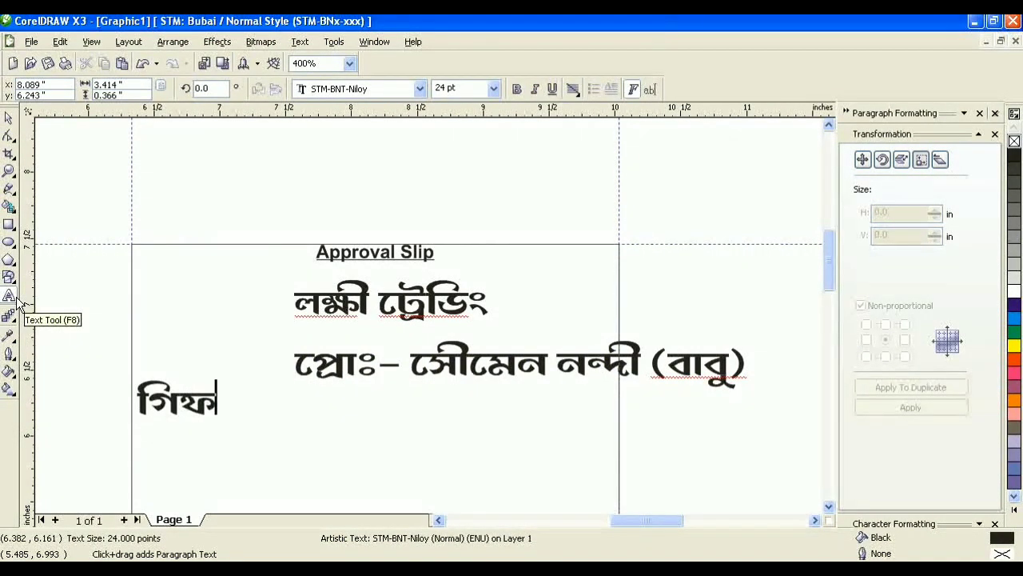
type("ফ্ট ব্যাগ অডা")
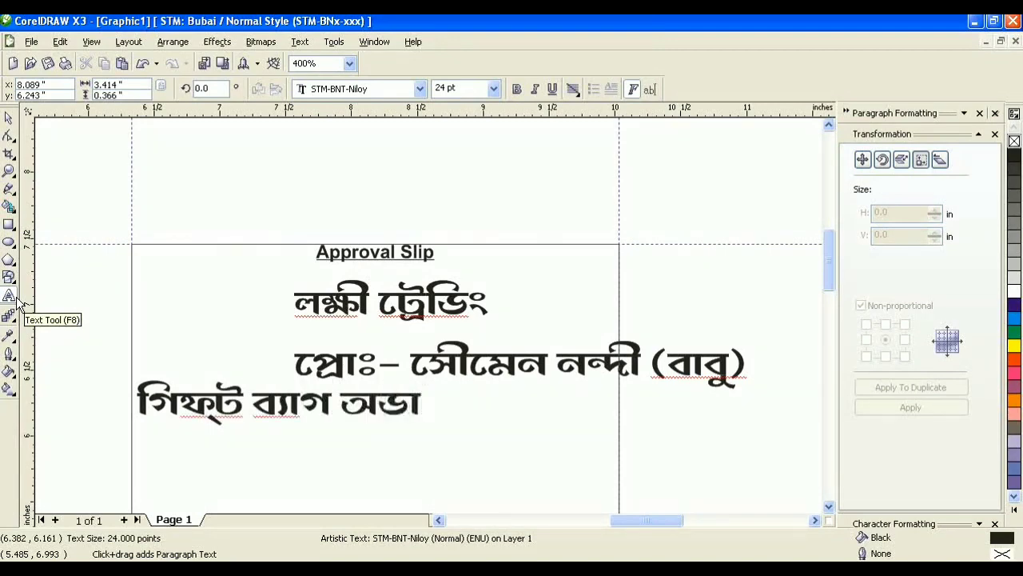
key("BackSpace")
key("BackSpace")
type("র্ডারমতো ")
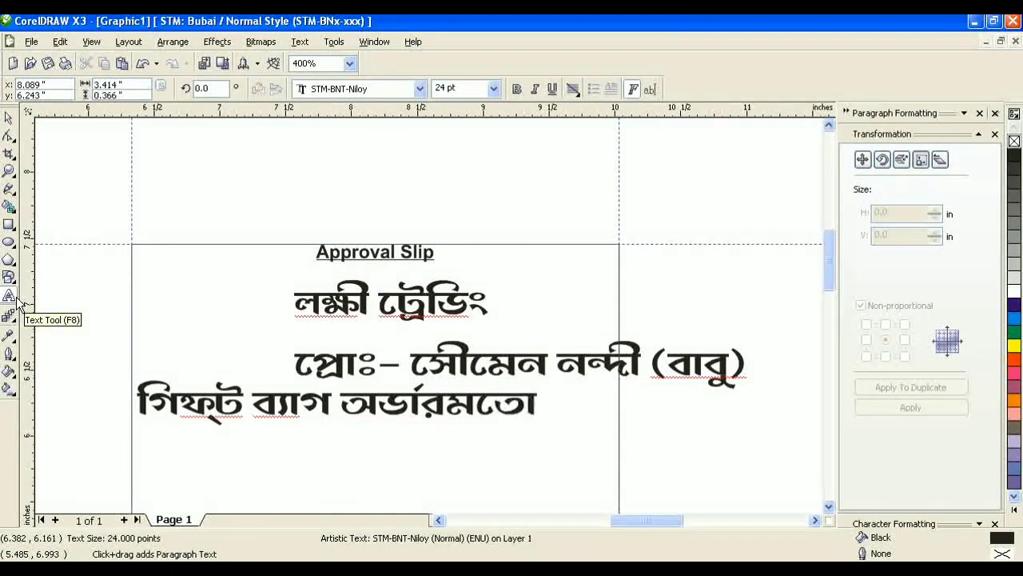
type("রে")
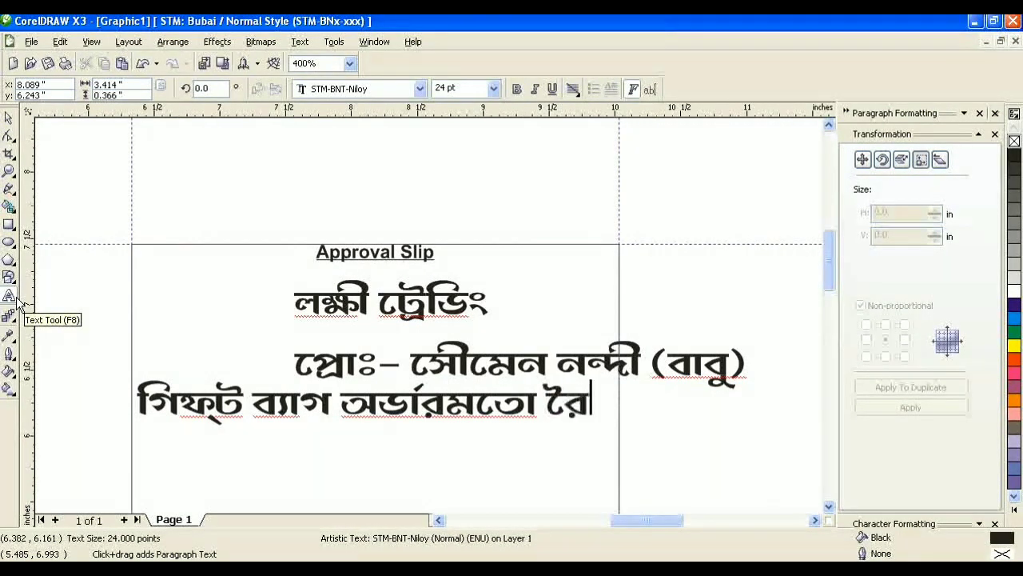
type("ৗ")
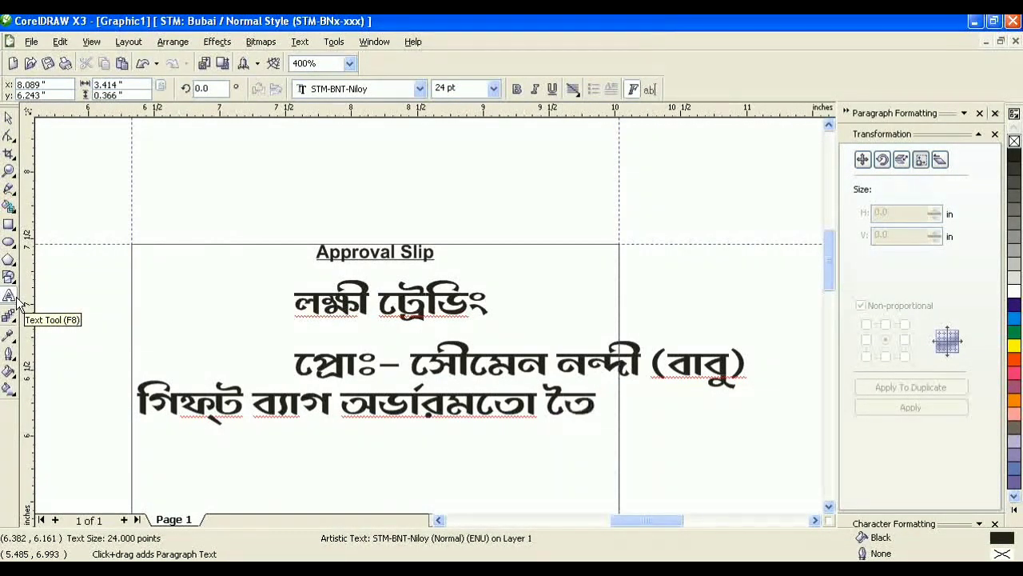
type("করা হয়।")
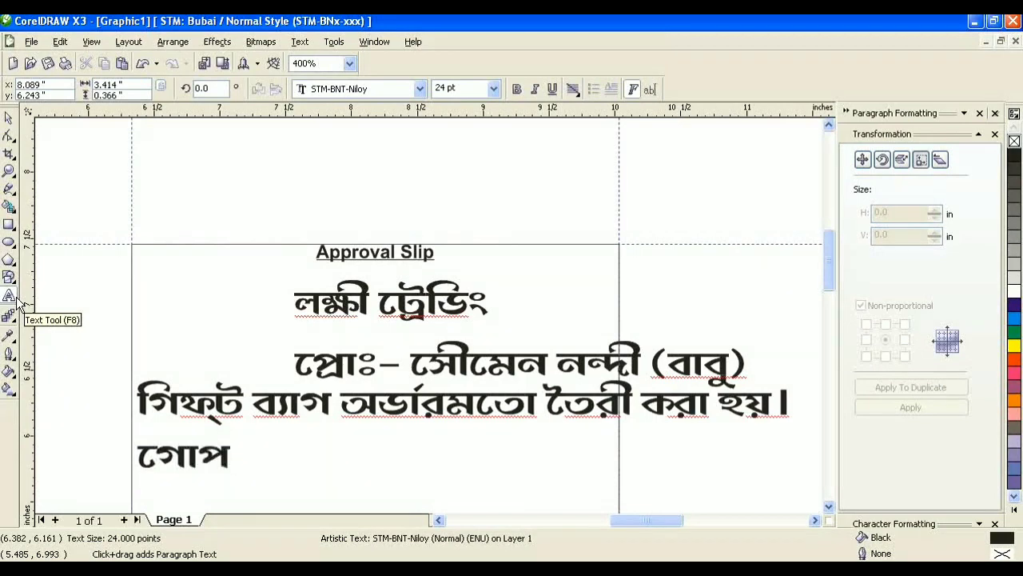
type("ীনাথপুর ")
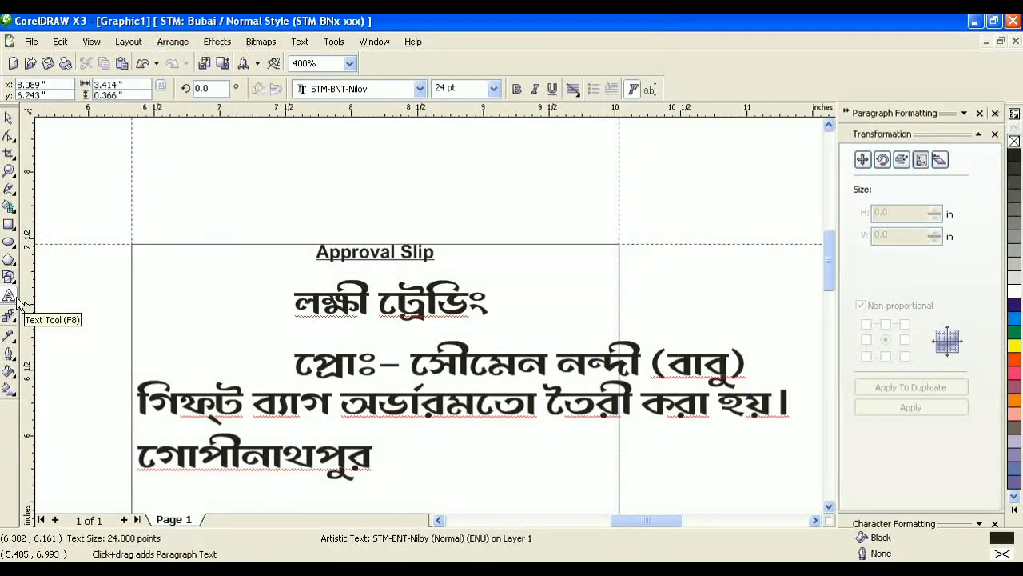
type("  নতুনপ")
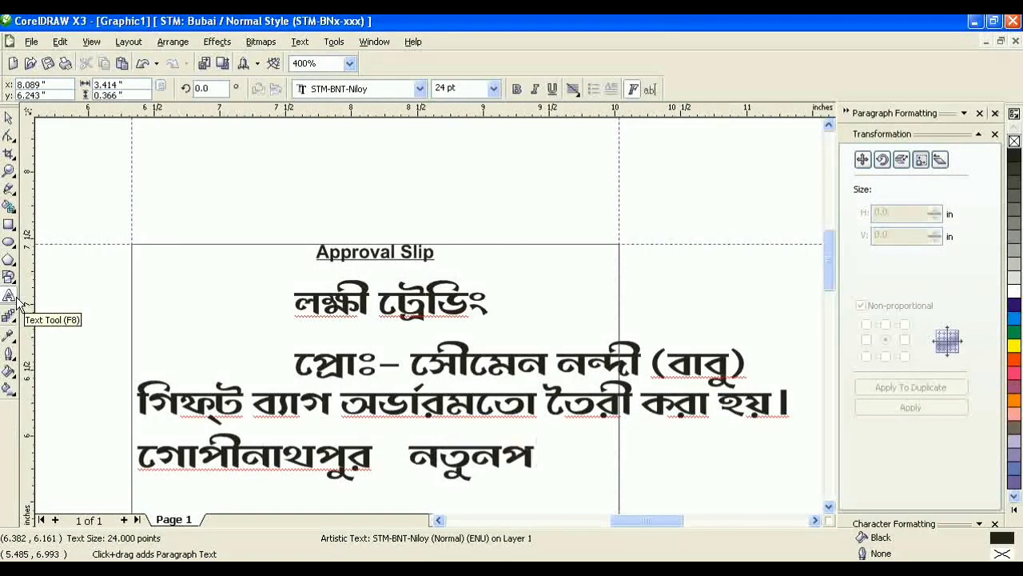
type("ুকুর")
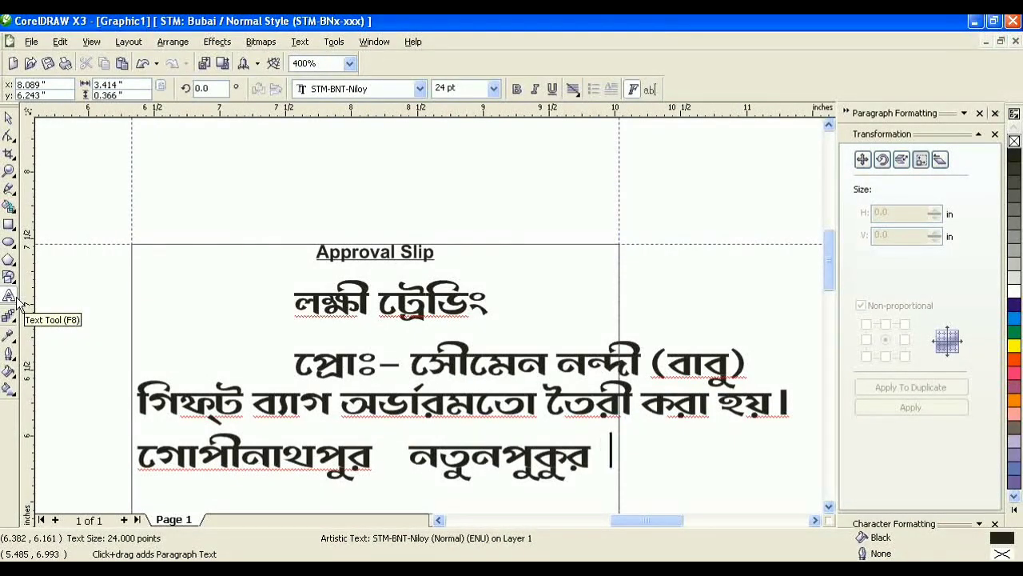
type("   বাঁকু")
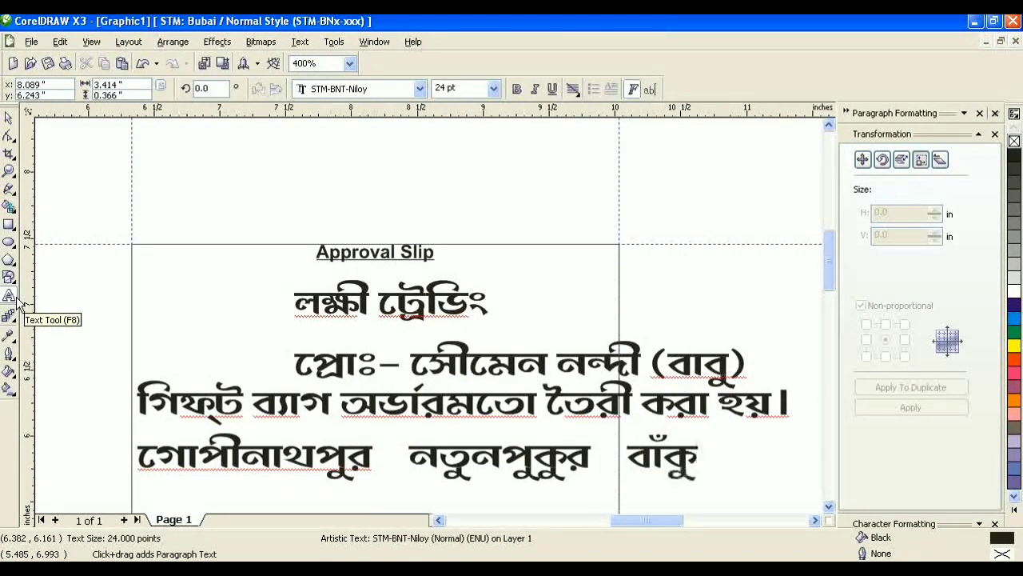
type("ড়া")
key("ctrl+a")
left_click(8, 117)
scroll(344, 164, "down", 1)
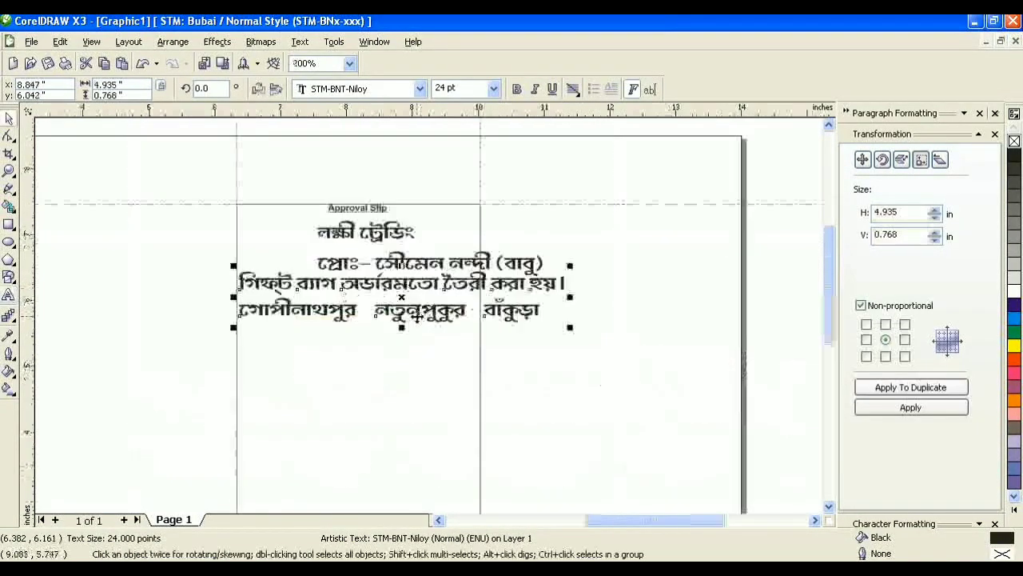
scroll(417, 316, "up", 1)
Step: Delete the stray duplicate of the two-line text block
left_click_drag(413, 274, 402, 414)
right_click(402, 414)
left_click(9, 297)
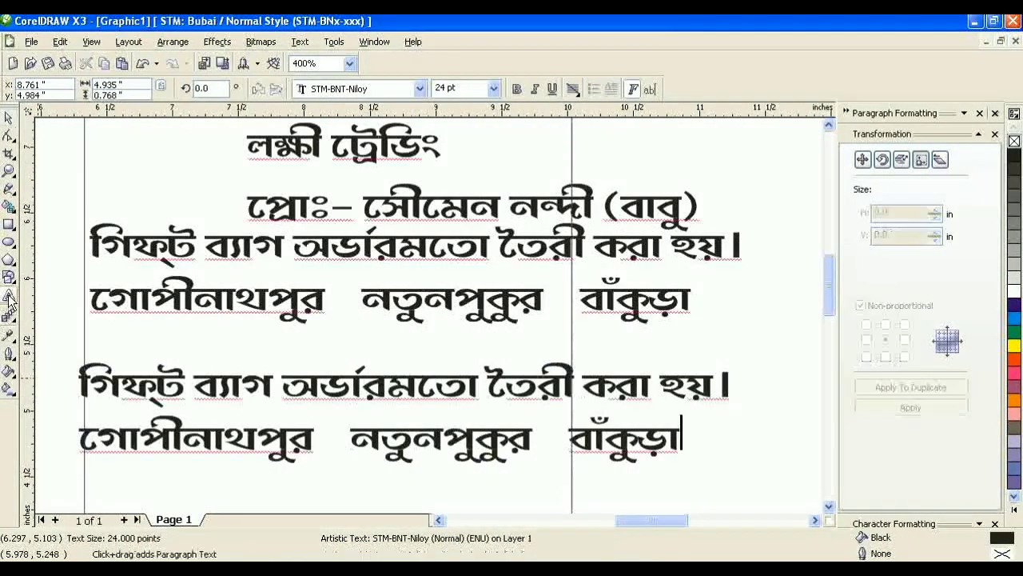
key("ctrl+a")
left_click(9, 117)
key("Delete")
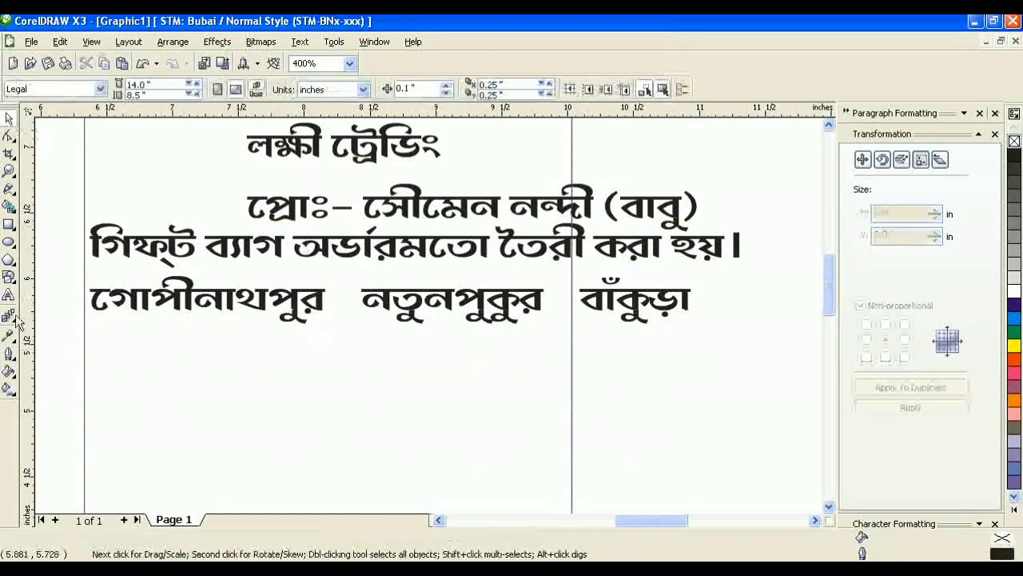
left_click(9, 298)
left_click(362, 411)
Step: Type an Arial 'M :' line with two mobile phone numbers below the address
type("'pü")
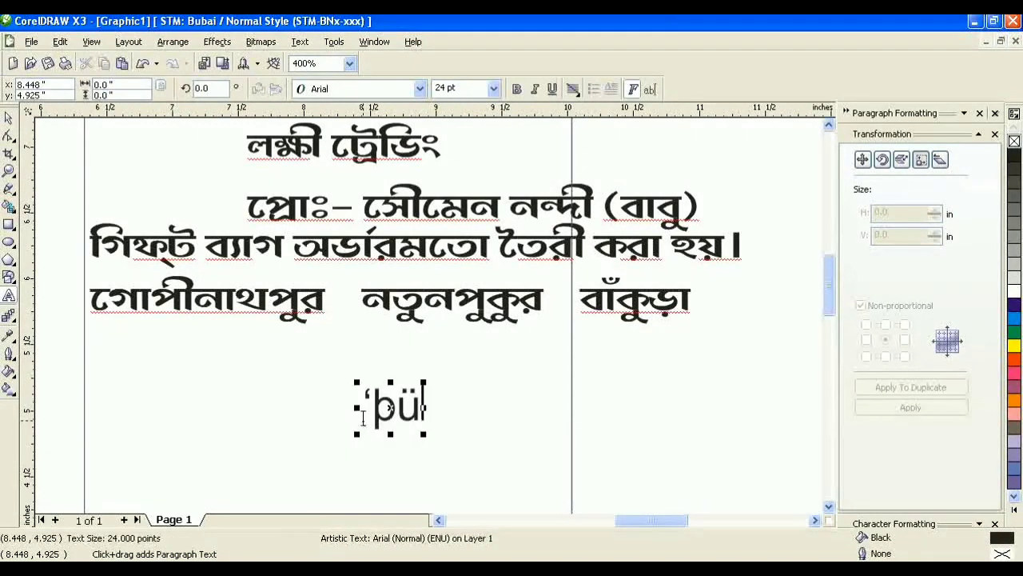
key("BackSpace")
key("BackSpace")
key("BackSpace")
type("M")
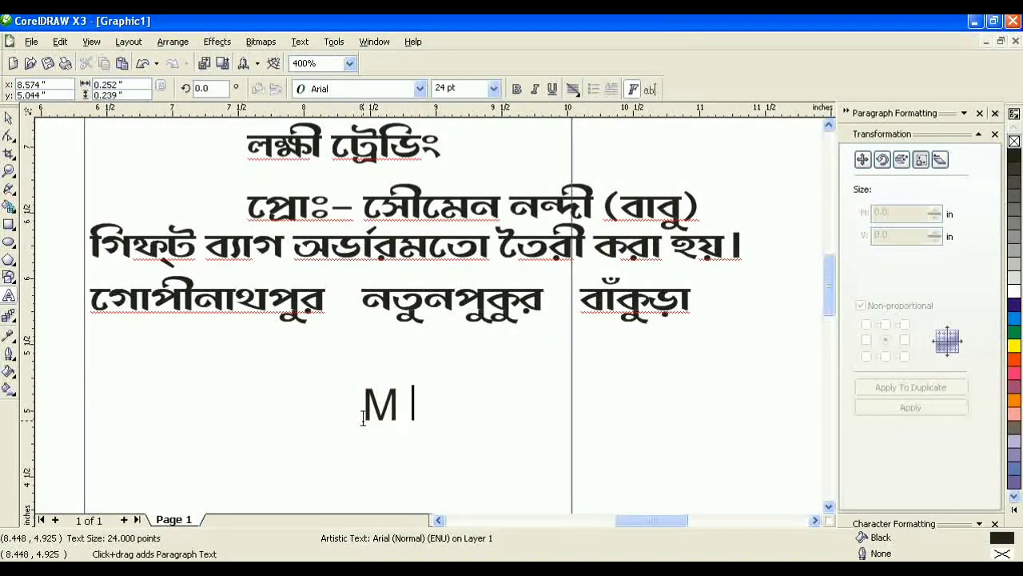
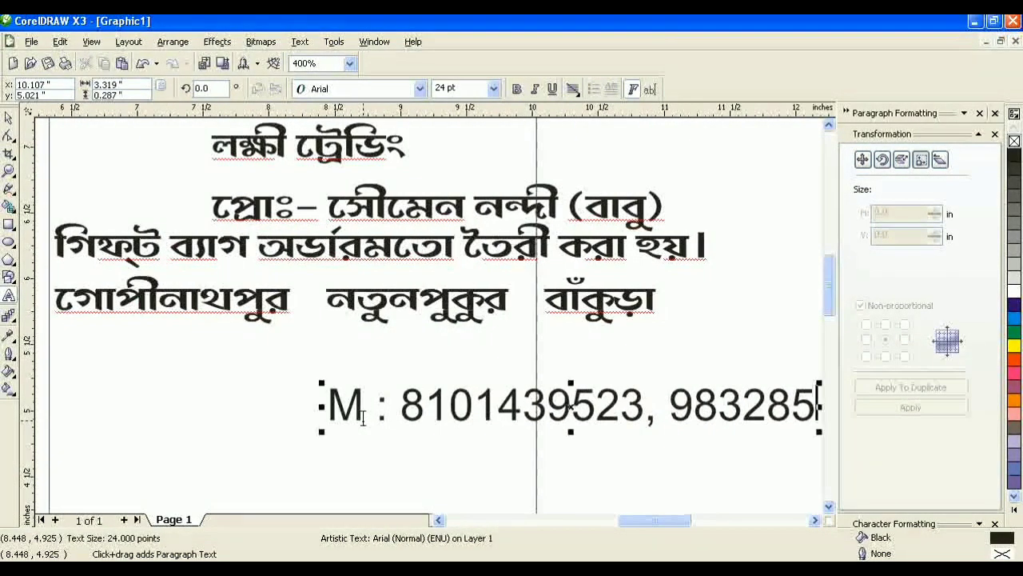
key("ctrl+a")
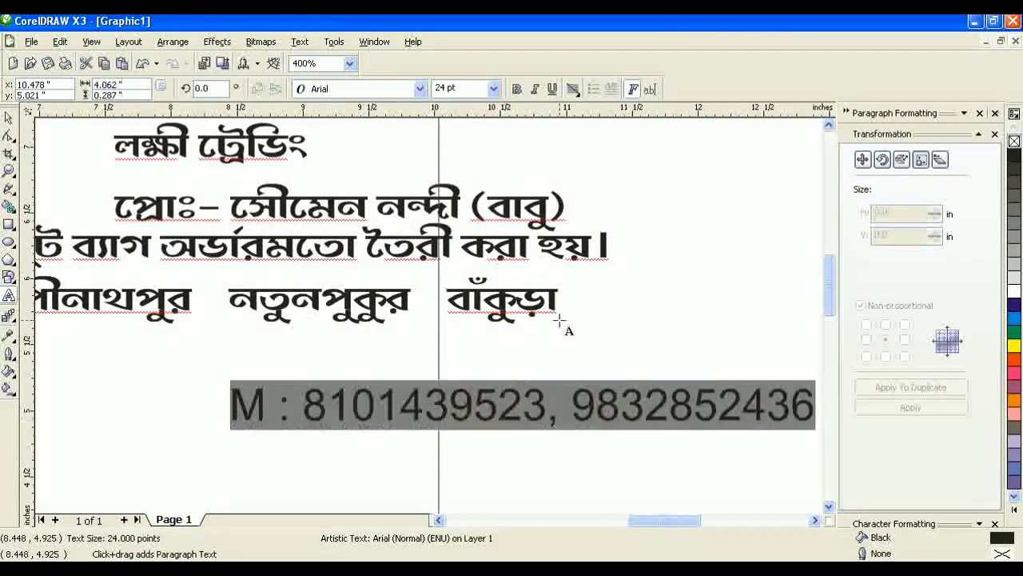
Step: Zoom in on the slip's text and select the phone line's font size
left_click(11, 175)
left_click(28, 176)
right_click(327, 239)
left_click_drag(191, 183, 495, 388)
left_click(8, 119)
left_click_drag(464, 89, 396, 114)
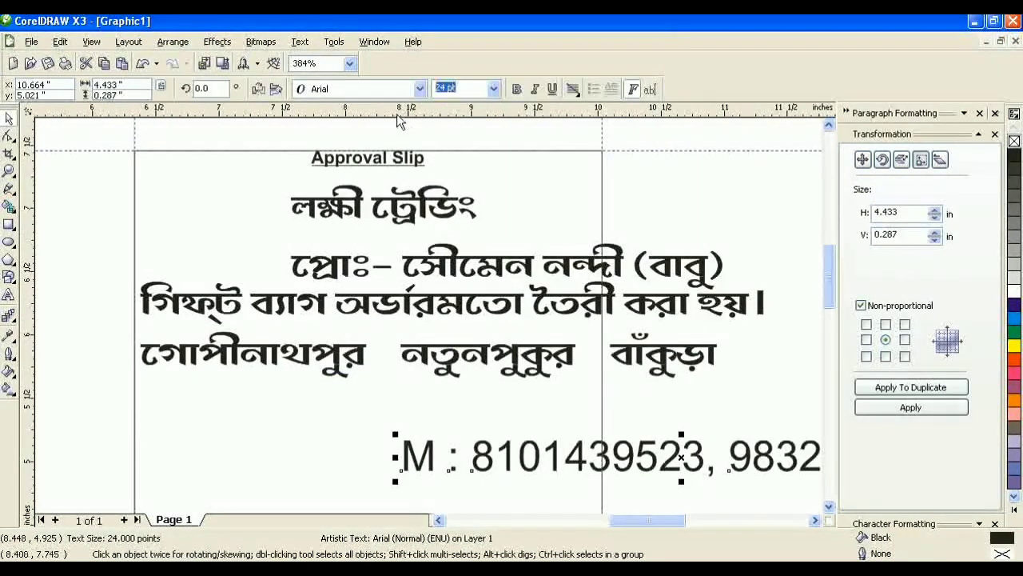
Step: Set the phone line to 11 pt and move it up under the address
type("11")
key("Return")
left_click_drag(507, 470, 329, 412)
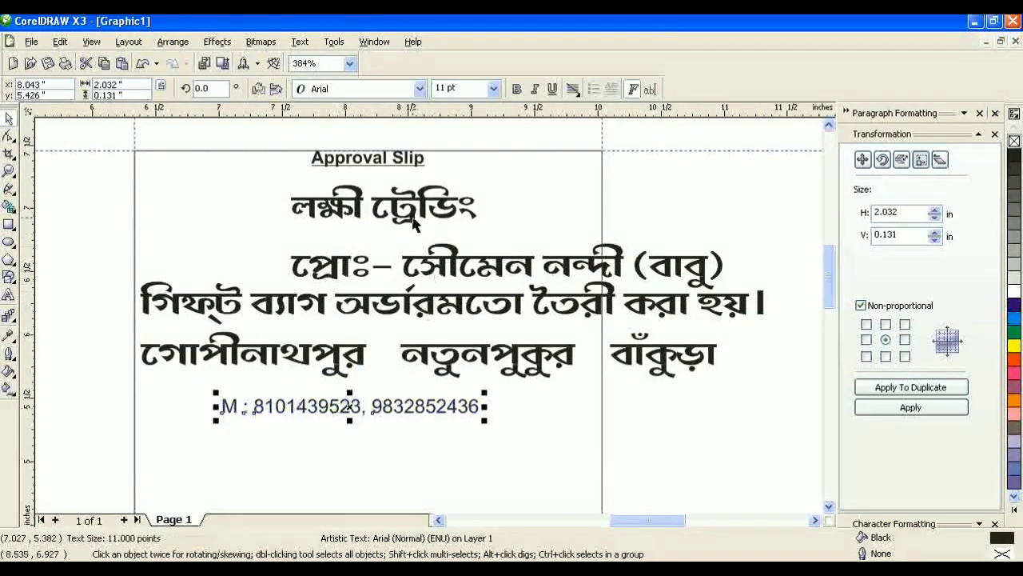
left_click(416, 226)
Step: Make the proprietor line bold STM-BNT-Lob at 16 pt, tucked under লক্ষী ট্রেডিং
left_click(454, 272)
left_click(419, 89)
key("Down")
key("Down")
key("Down")
key("Down")
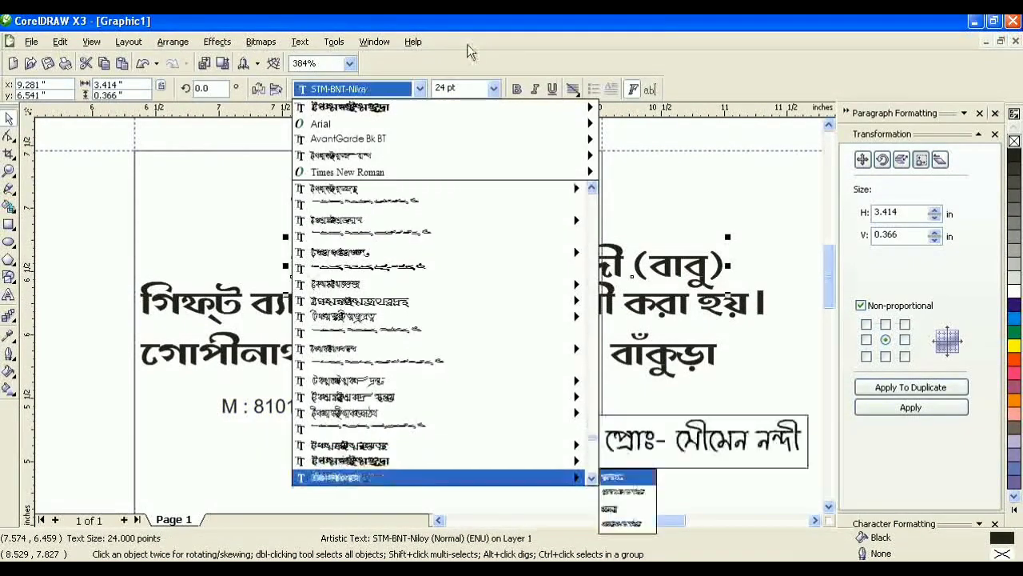
key("Up")
key("Up")
key("Up")
key("Up")
key("Up")
key("Up")
key("Up")
key("Up")
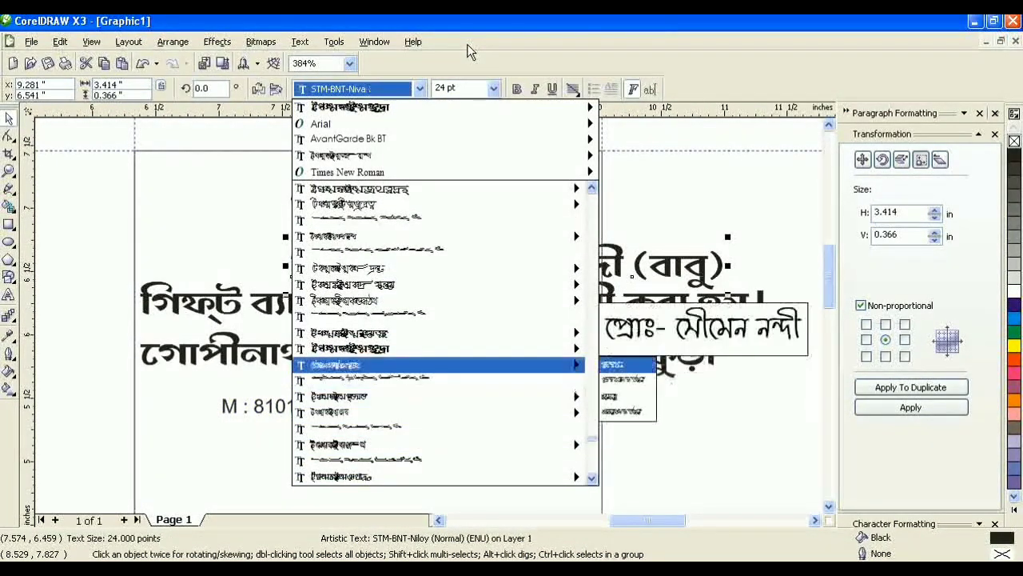
key("Up")
key("Up")
key("Up")
key("Up")
key("Up")
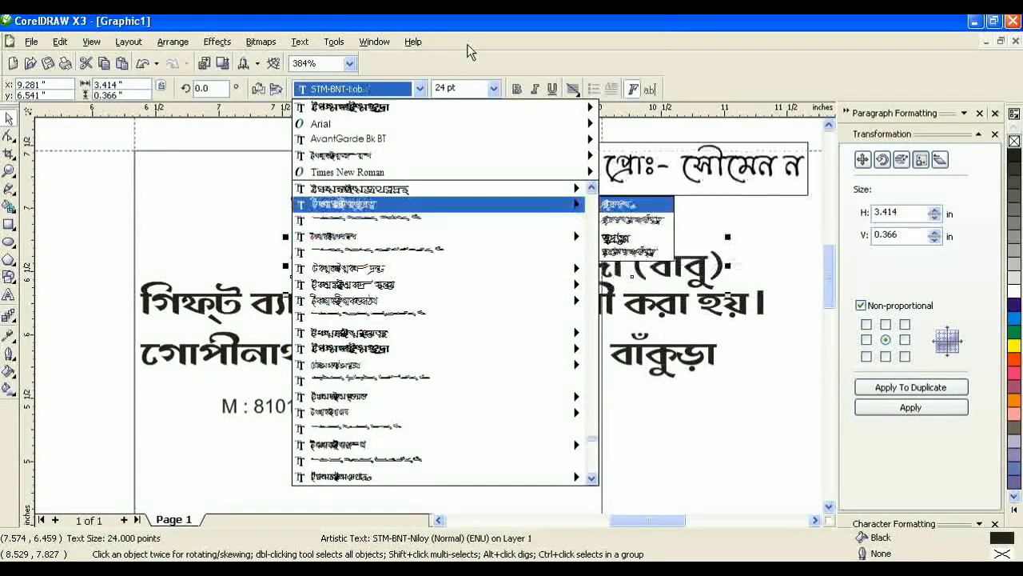
key("Return")
key("ctrl+b")
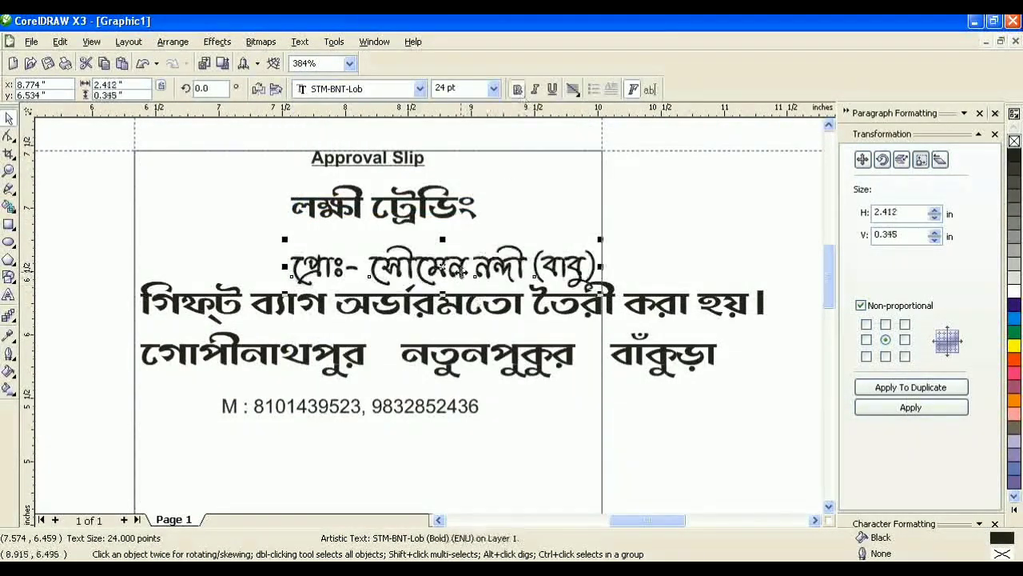
left_click_drag(463, 279, 399, 263)
left_click(456, 88)
type("16")
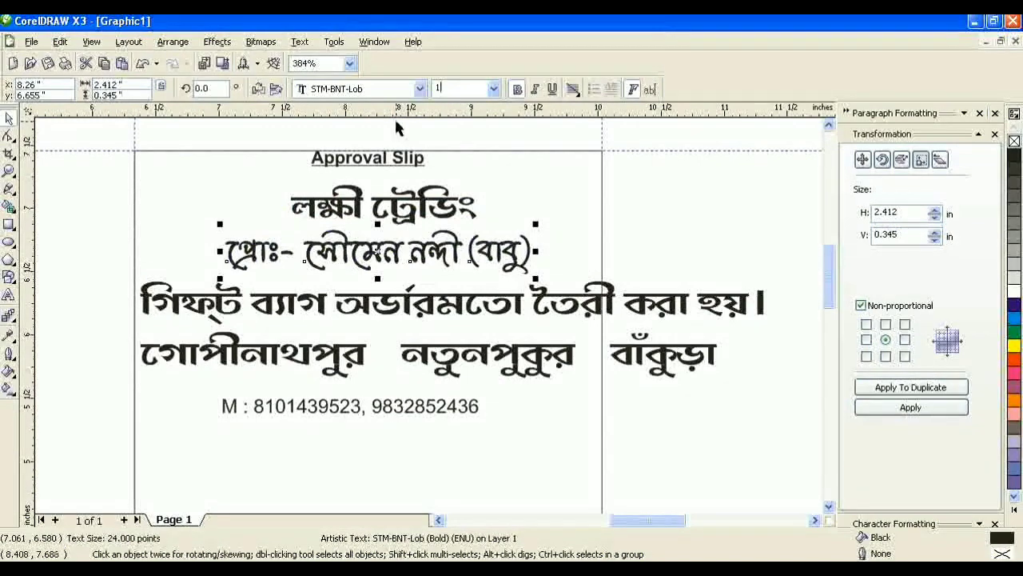
key("Return")
left_click_drag(336, 262, 387, 251)
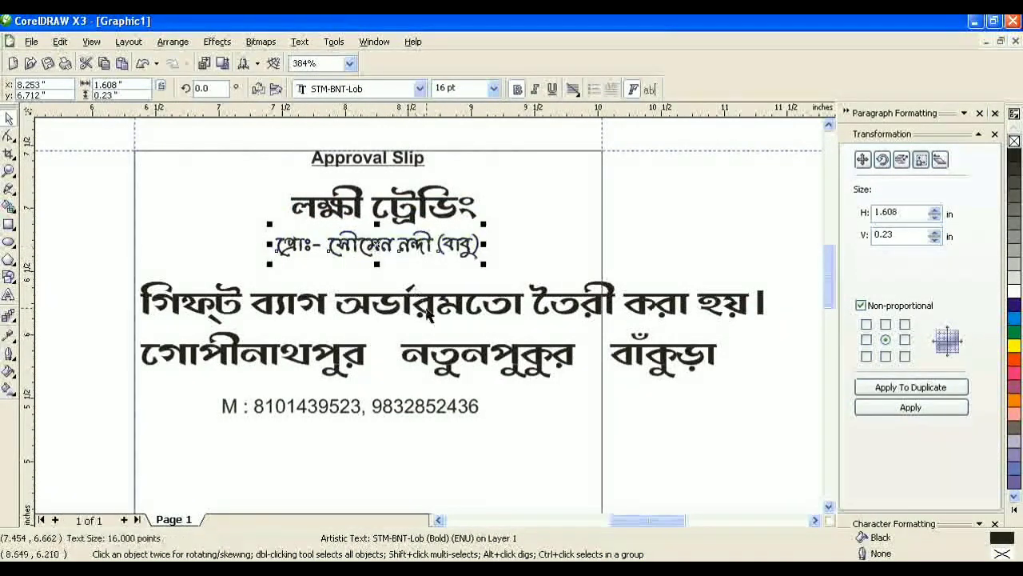
left_click(438, 306)
Step: Cut the gift-bag sentence out of the block and paste it as separate text
left_click(10, 297)
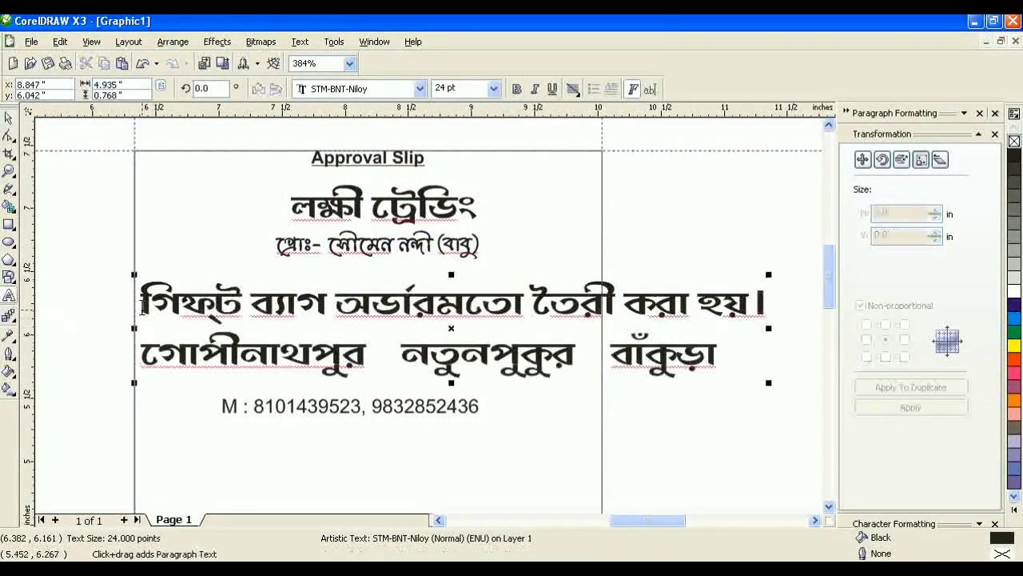
left_click_drag(141, 303, 766, 304)
key("Delete")
left_click(566, 411)
key("ctrl+v")
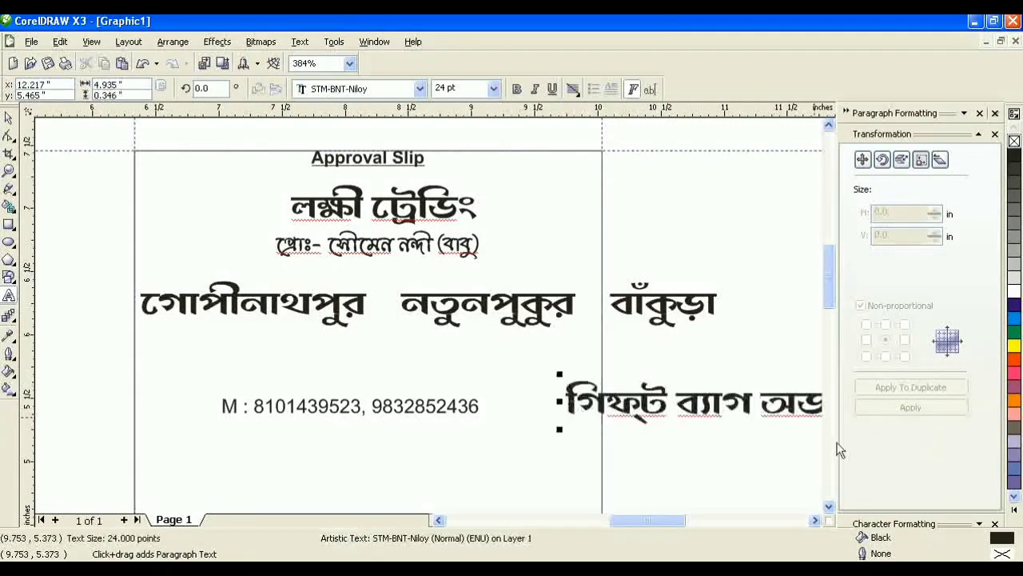
key("ctrl+a")
left_click(8, 117)
Step: Set the address line to bold STM-BNT-Indra at 18 pt
left_click(300, 313)
left_click(420, 89)
key("Up")
key("Up")
key("Up")
key("Up")
key("Up")
key("Up")
key("Up")
key("Up")
key("Up")
key("Up")
key("Up")
key("Up")
key("Up")
key("Up")
key("Up")
key("Up")
key("Up")
key("Up")
key("Up")
key("Up")
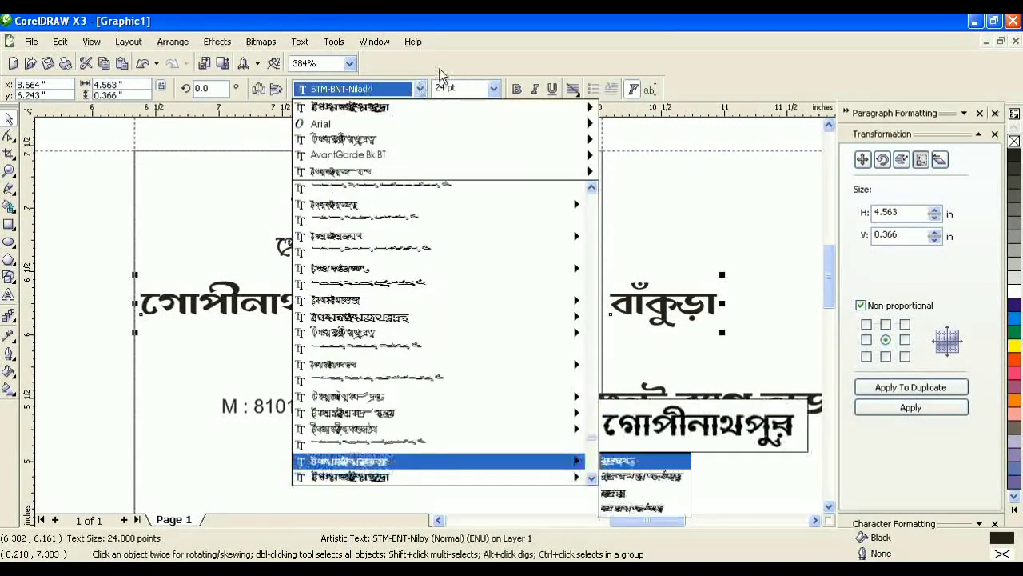
key("Up")
key("Up")
key("Up")
key("Up")
key("Up")
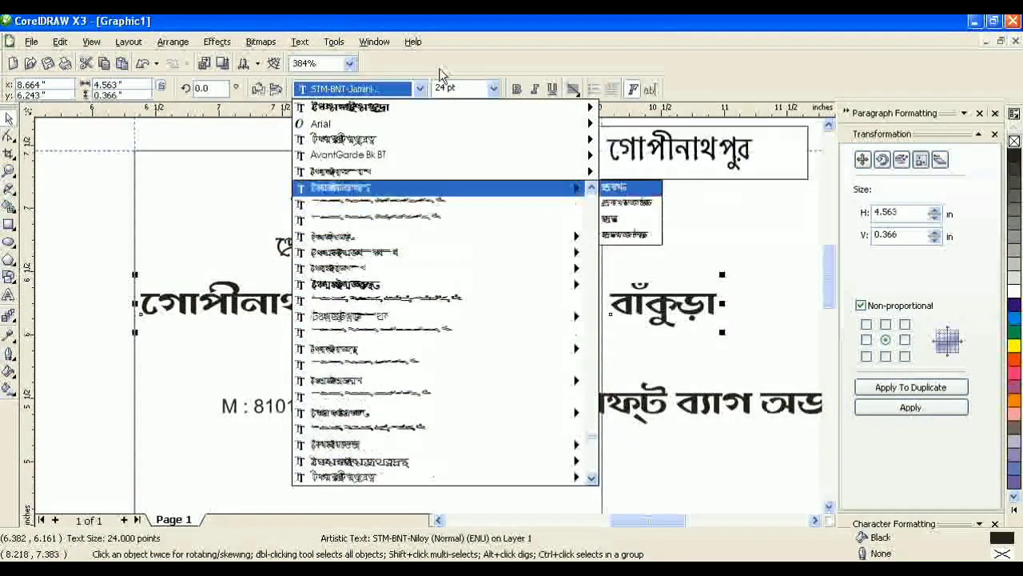
key("Return")
left_click(420, 89)
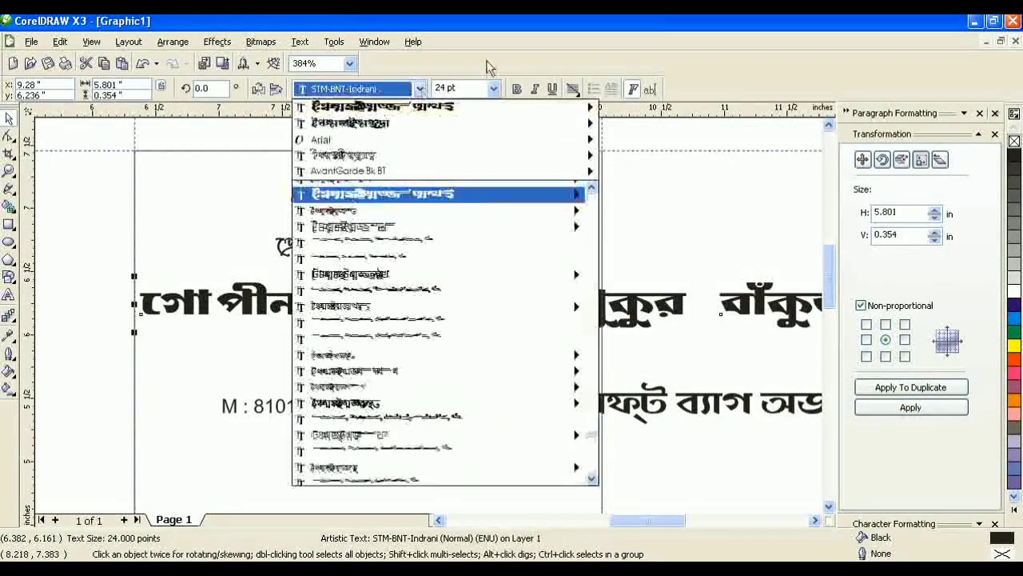
key("Up")
key("Return")
left_click(517, 90)
left_click(462, 90)
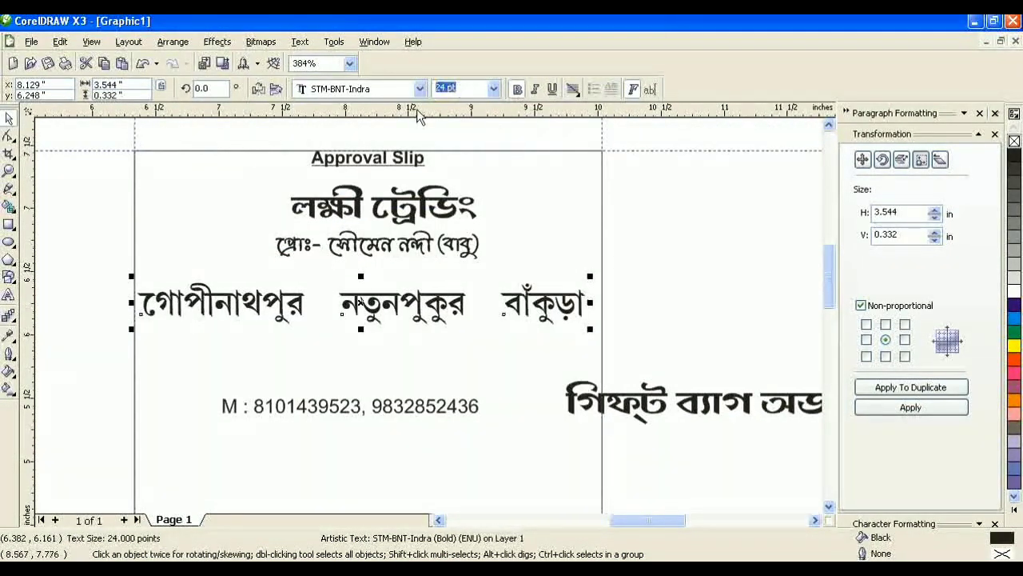
type("18")
key("Return")
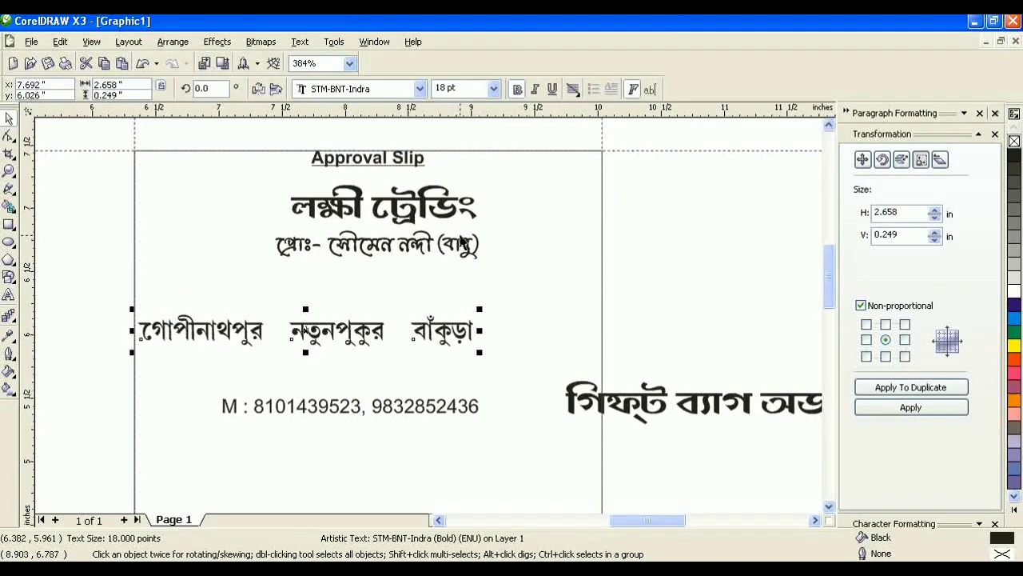
left_click(717, 426)
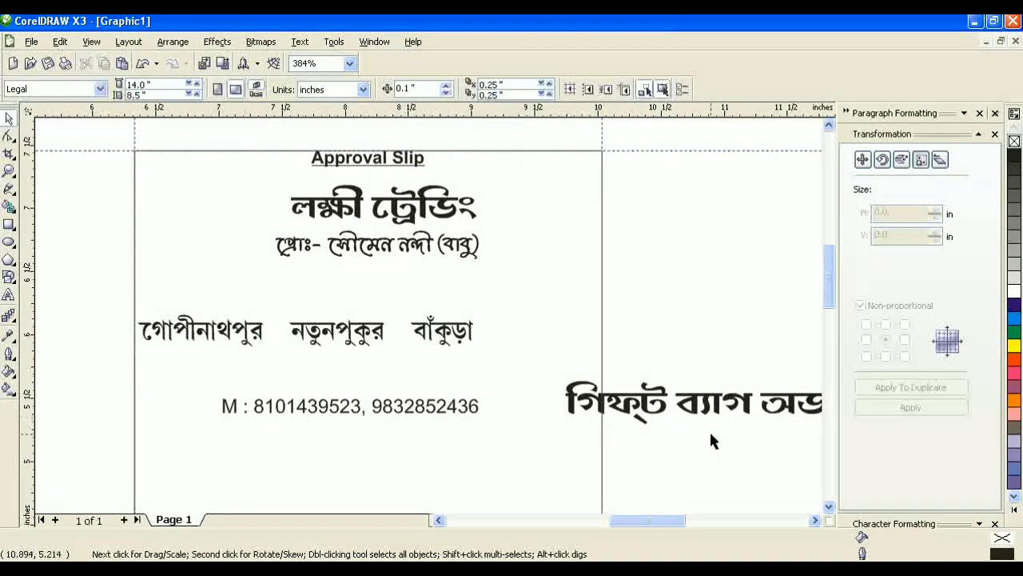
Step: Move the gift-bag sentence above the address, shrink it, and apply STM-BNT-Monalisha
left_click_drag(692, 418, 258, 299)
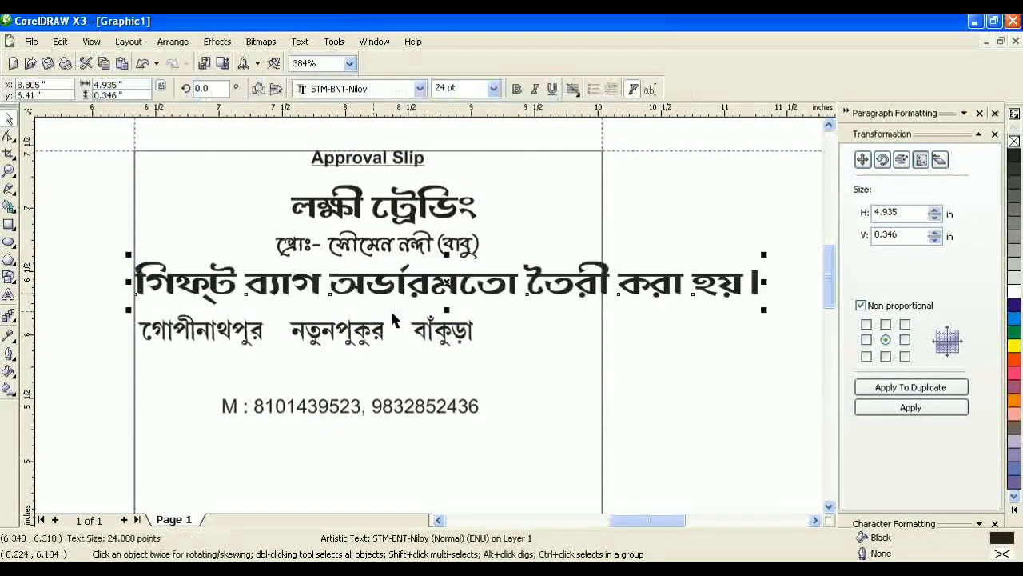
left_click_drag(765, 312, 608, 338)
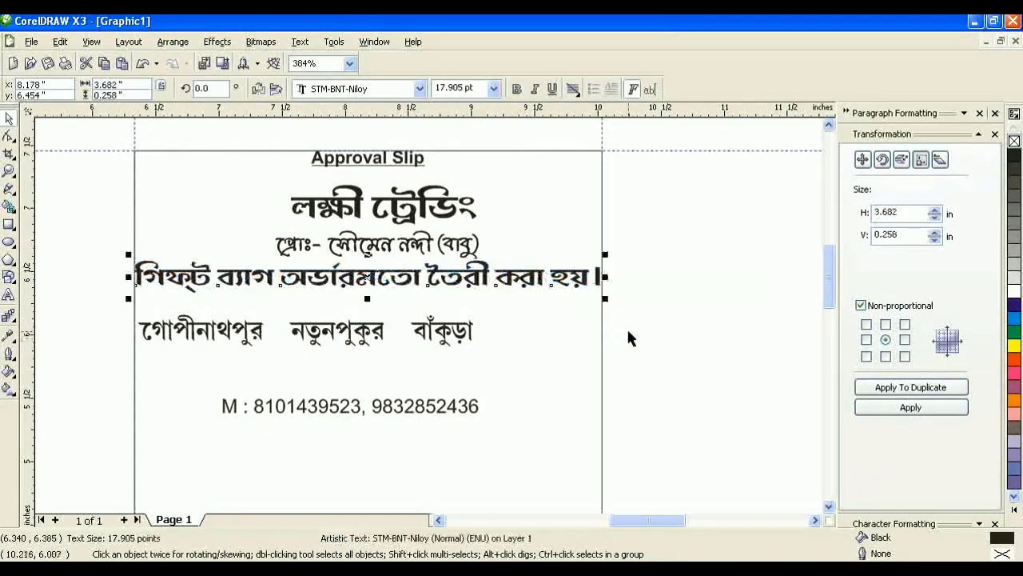
left_click(418, 89)
key("Up")
key("Up")
key("Up")
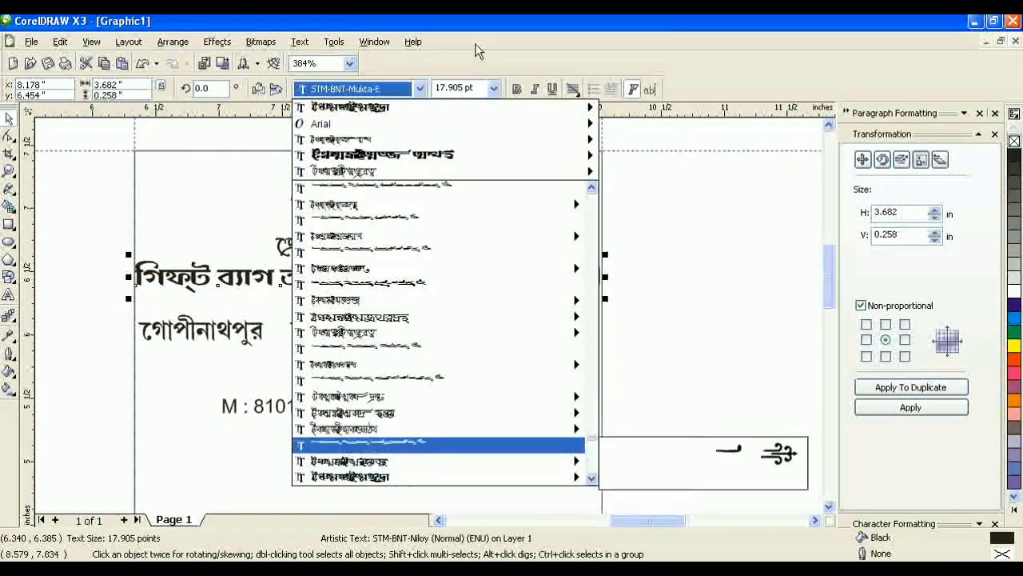
key("Return")
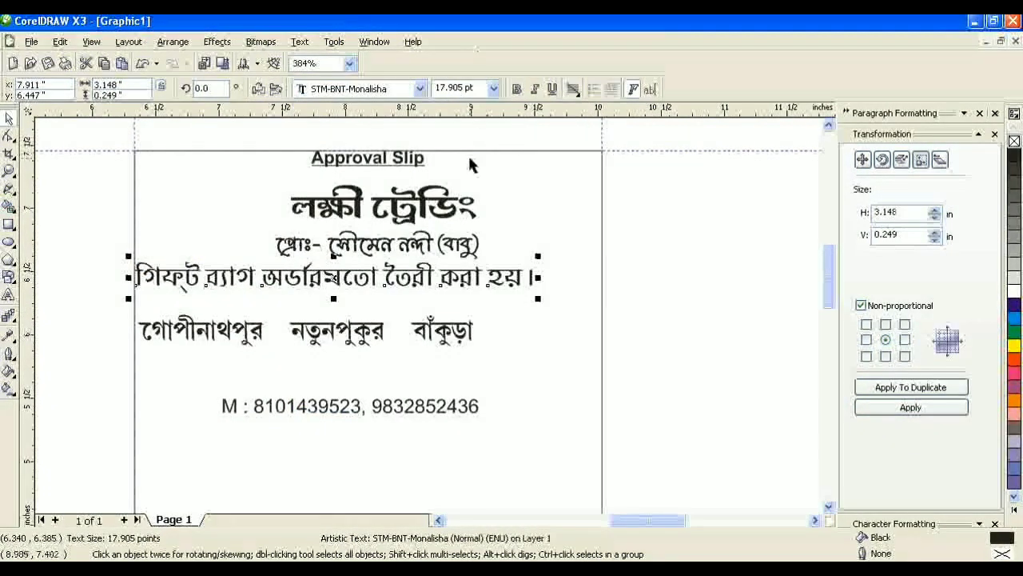
Step: Centre the gift-bag sentence horizontally on the slip's border rectangle
left_click(552, 203, "shift")
left_click(543, 91)
left_click(551, 270)
left_click(550, 379)
left_click(613, 381)
left_click(671, 351)
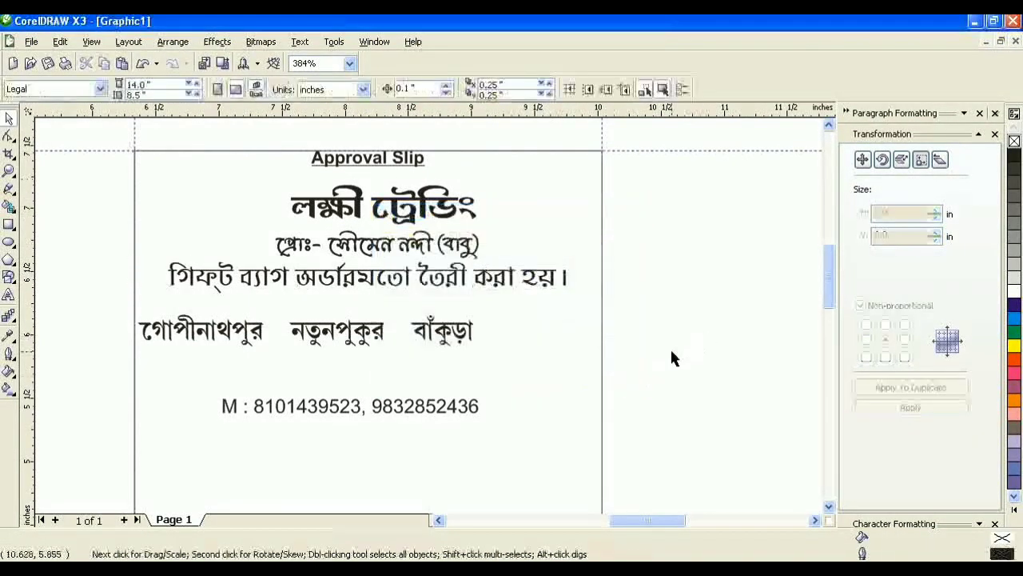
left_click(384, 207)
left_click(418, 89)
Step: Preview other fonts on the shop-name title, then keep STM-BNT-Niloy
key("Up")
key("Up")
key("Up")
key("Up")
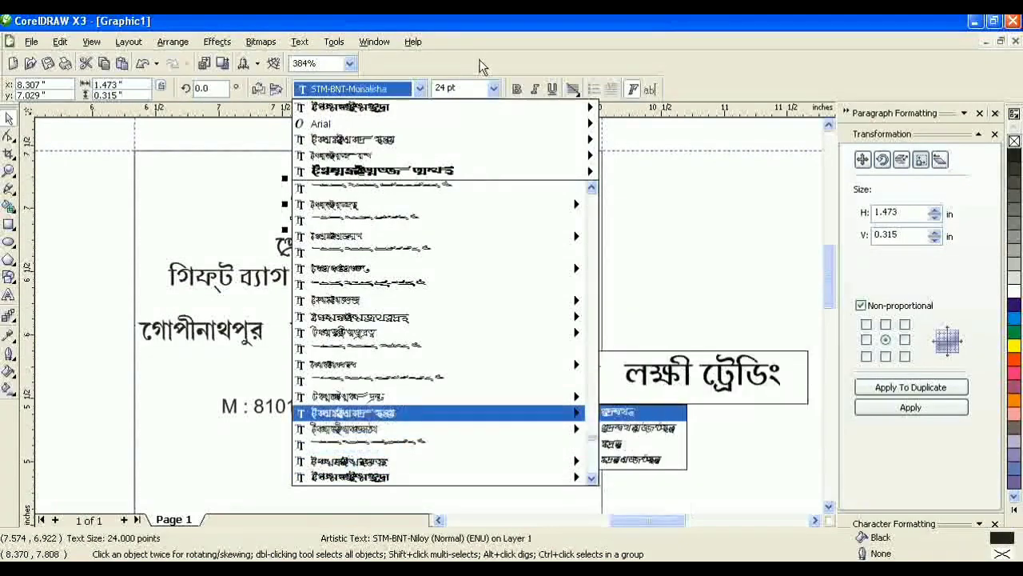
key("Up")
key("Up")
key("Up")
key("Up")
key("Up")
key("Up")
key("Up")
key("Up")
key("Up")
key("Up")
key("Up")
key("Up")
key("Up")
key("Up")
key("Up")
key("Up")
key("Up")
key("Up")
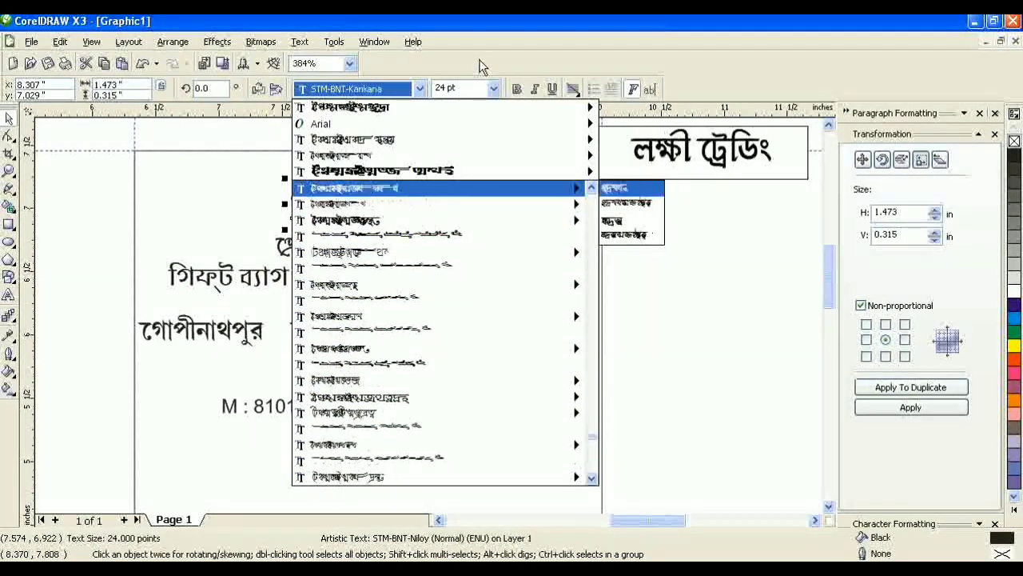
key("Up")
key("Up")
key("Up")
key("Up")
key("Up")
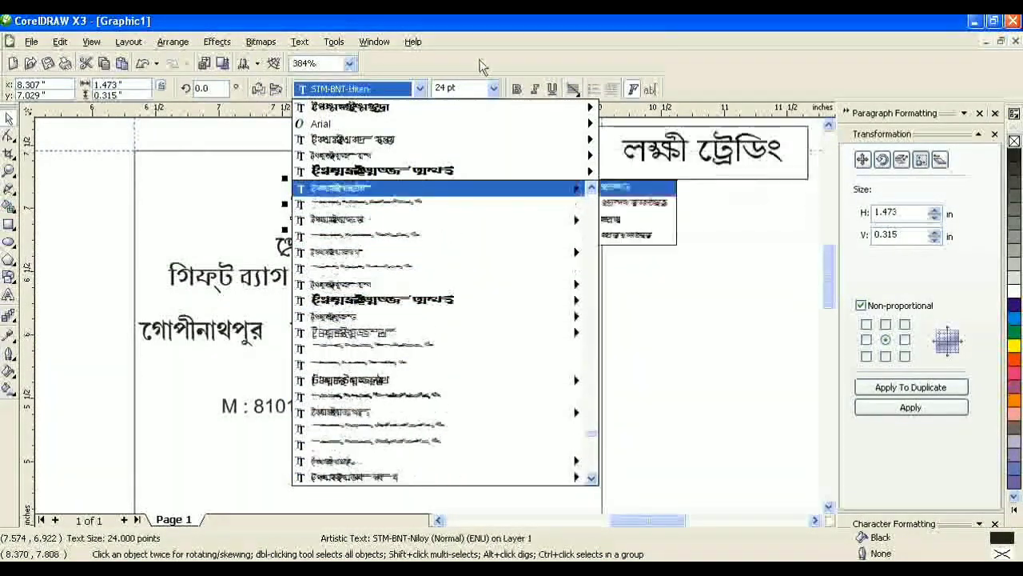
key("Up")
key("Up")
key("Up")
key("Up")
key("Up")
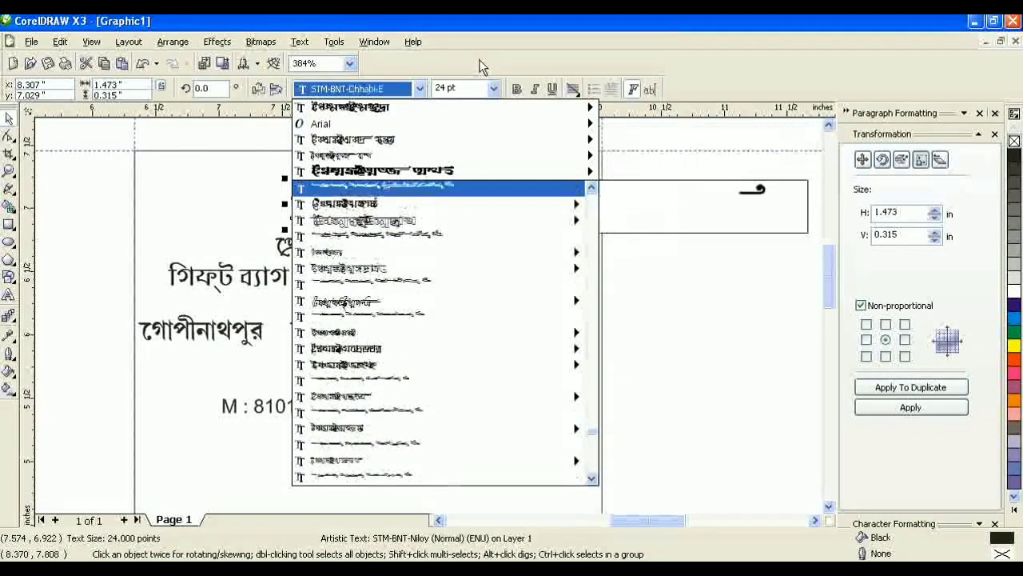
key("Up")
key("Up")
key("Up")
key("Up")
key("Up")
key("Up")
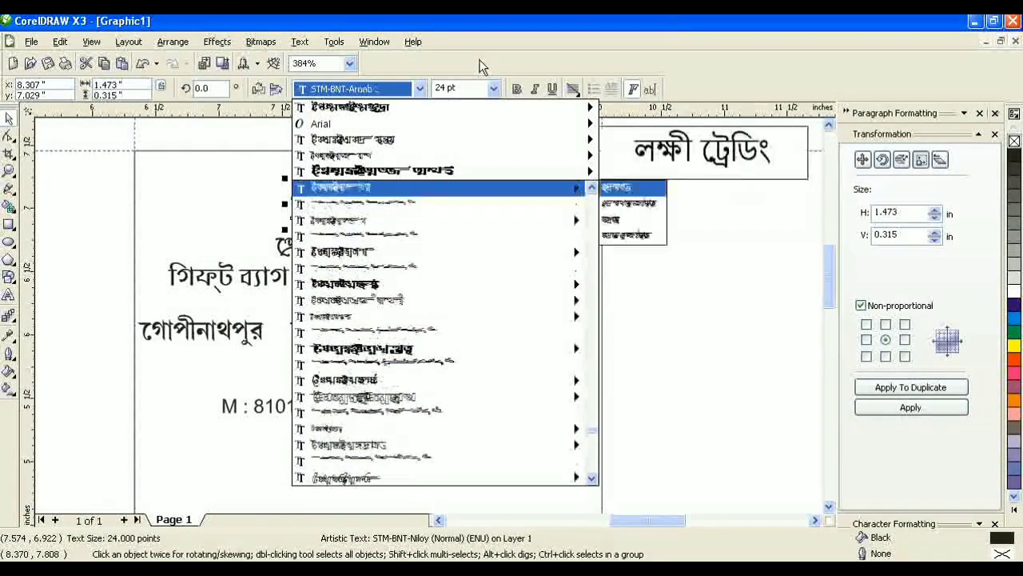
key("Up")
key("Up")
key("Up")
key("Up")
key("Up")
key("Up")
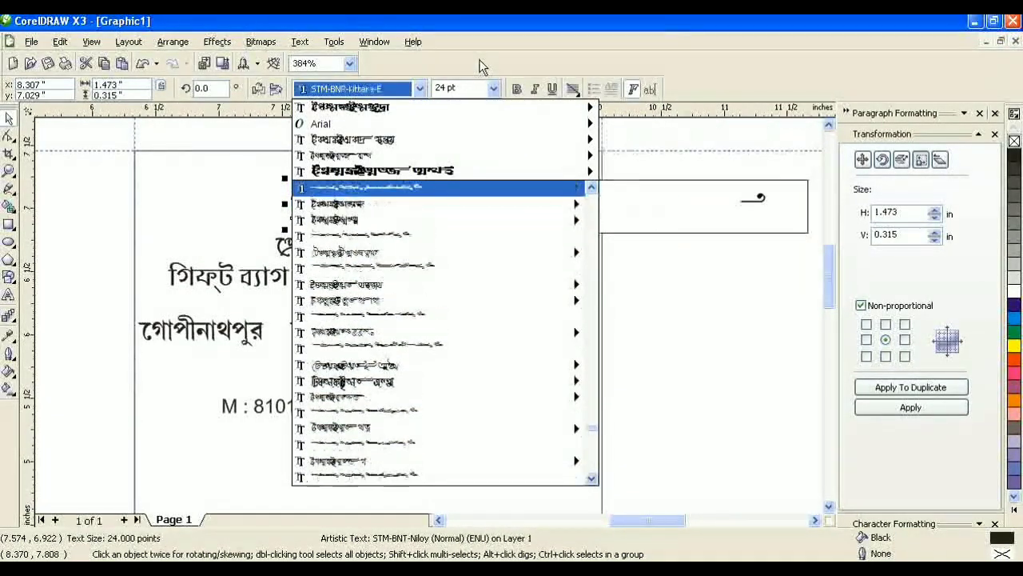
key("Up")
key("Up")
key("Up")
key("Up")
key("Up")
key("Up")
left_click(629, 222)
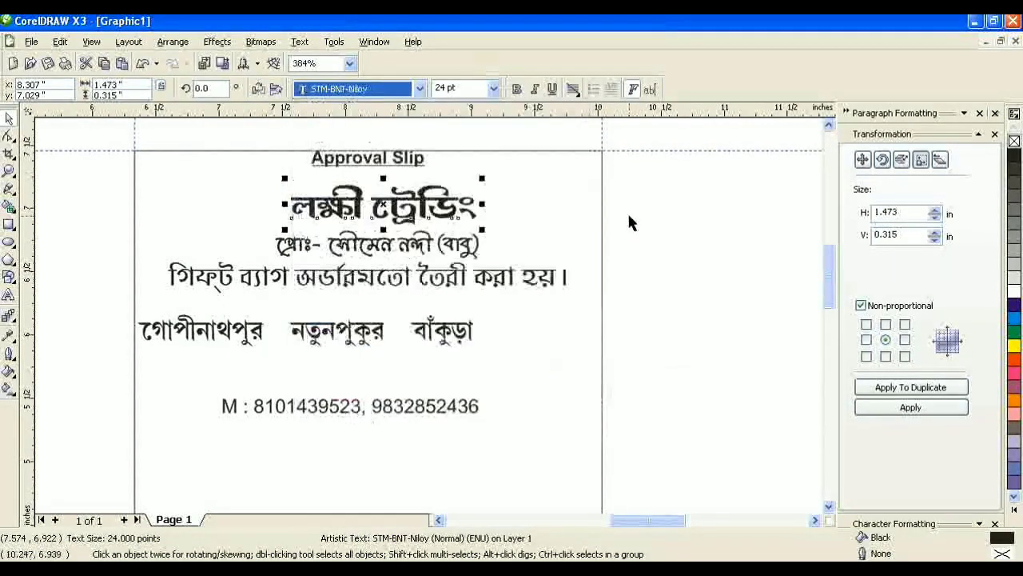
Step: Stretch the title wider and centre it horizontally on the border rectangle
left_click_drag(486, 204, 601, 208)
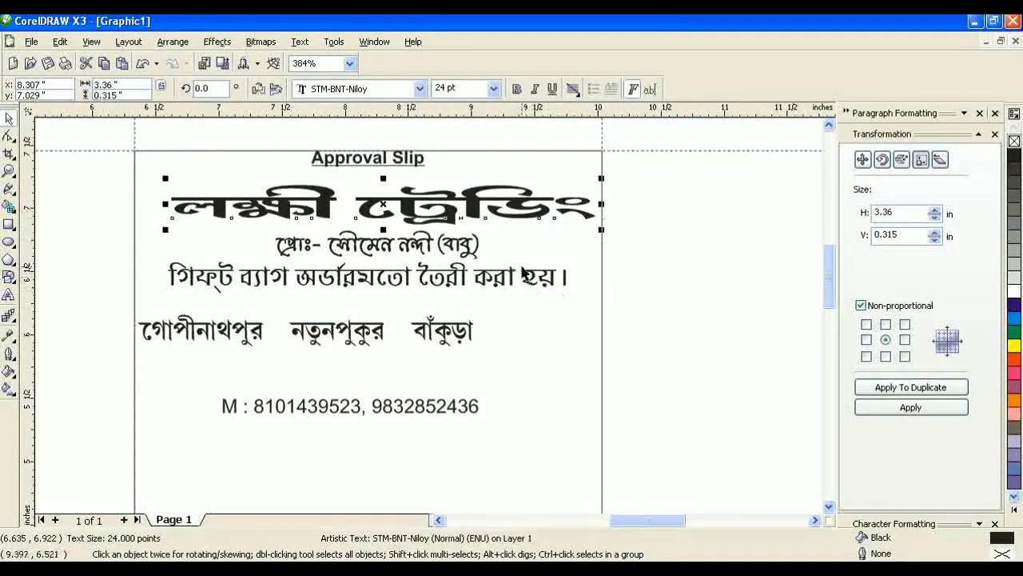
left_click(518, 150, "shift")
left_click(542, 88)
left_click(534, 270)
left_click(552, 381)
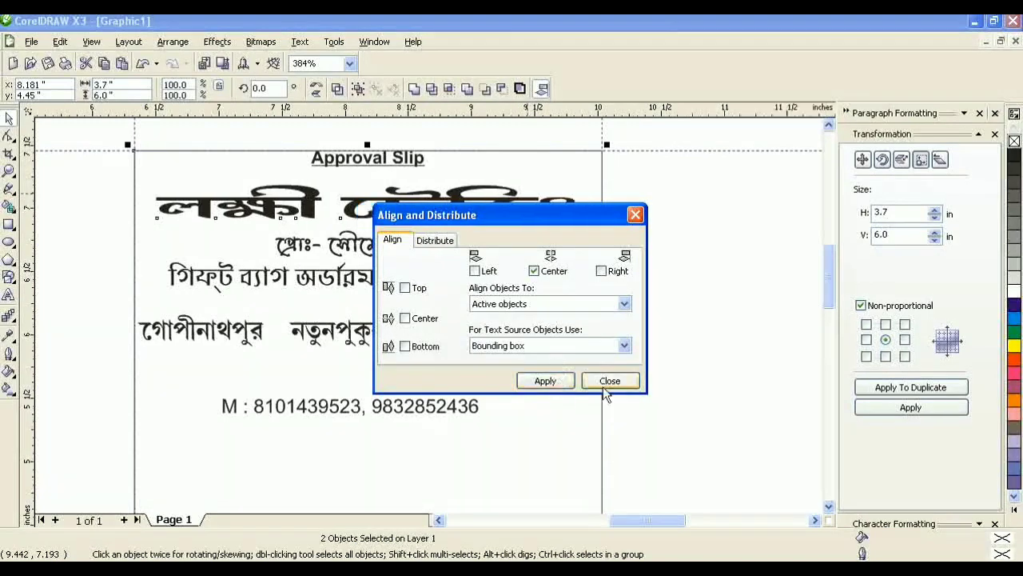
left_click(607, 381)
Step: Make the title taller and evenly narrower, and stretch the address line wider
left_click(394, 208)
left_click_drag(367, 178, 370, 167)
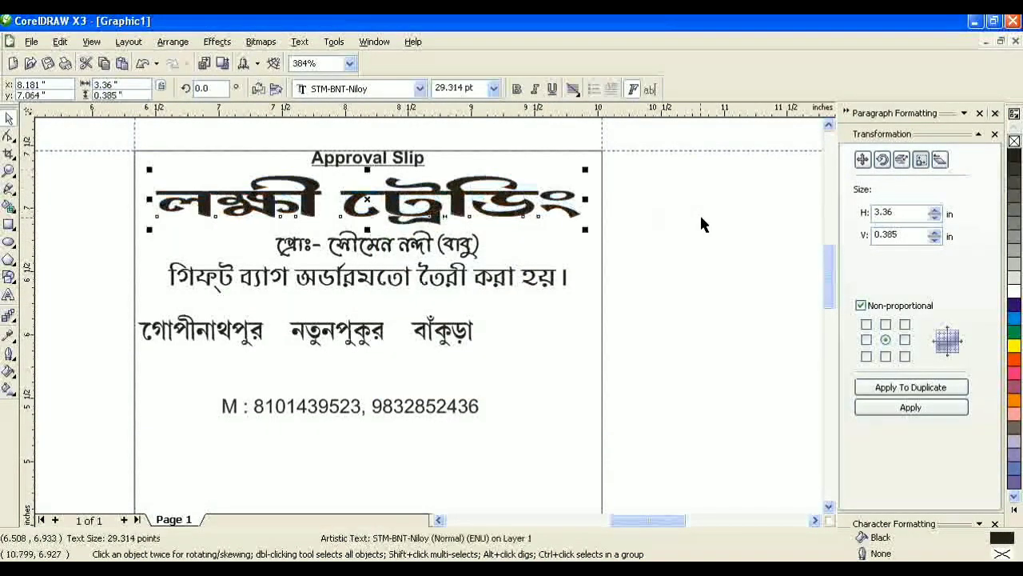
left_click(700, 212)
left_click(527, 206)
left_click_drag(586, 201, 557, 201)
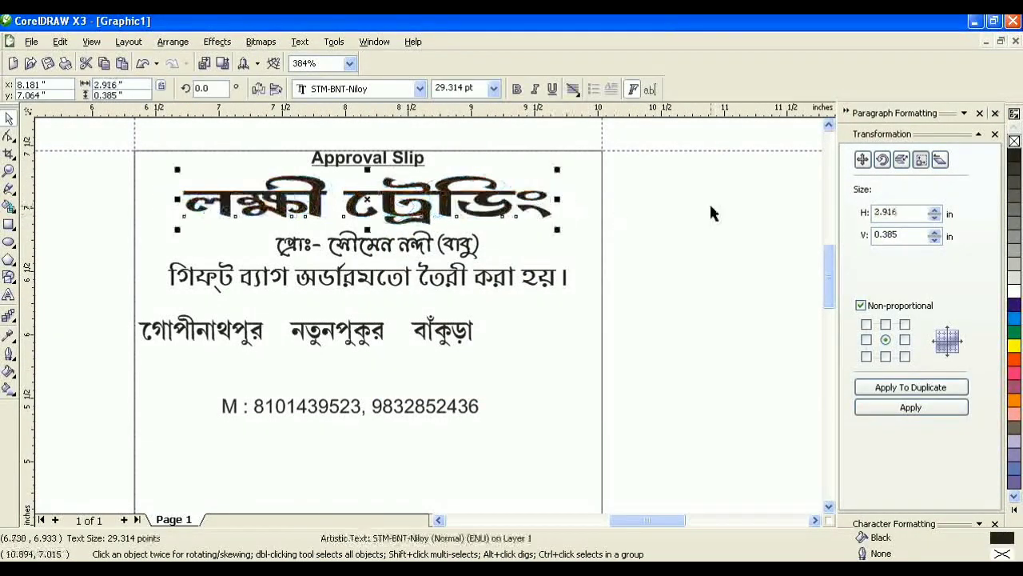
left_click(710, 203)
left_click(362, 338)
left_click_drag(478, 330, 596, 331)
Step: Centre the address line on the slip and move it up under the gift-bag sentence
left_click(574, 389, "shift")
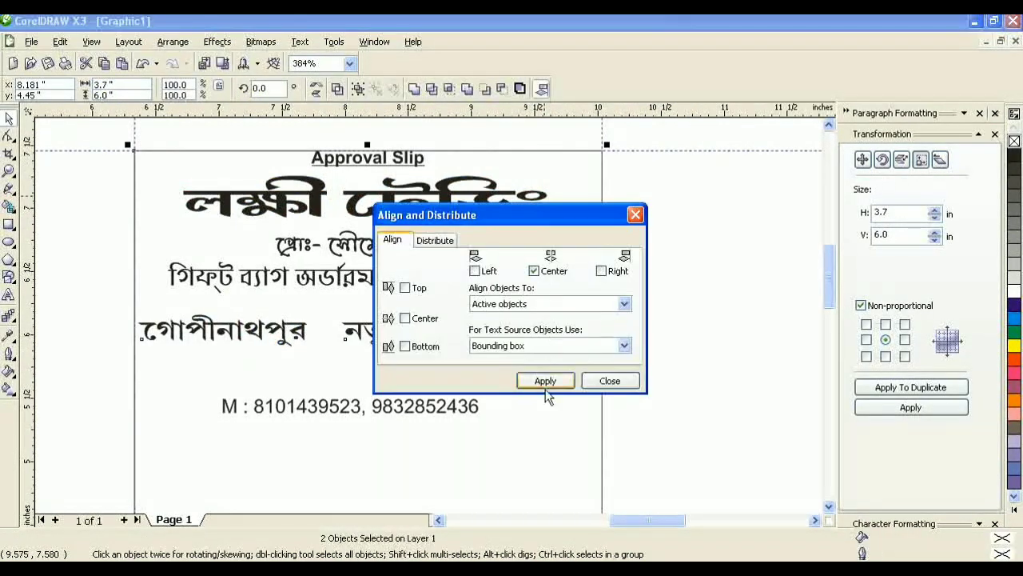
left_click(546, 387)
left_click(609, 381)
left_click(650, 370)
left_click_drag(387, 332, 387, 317)
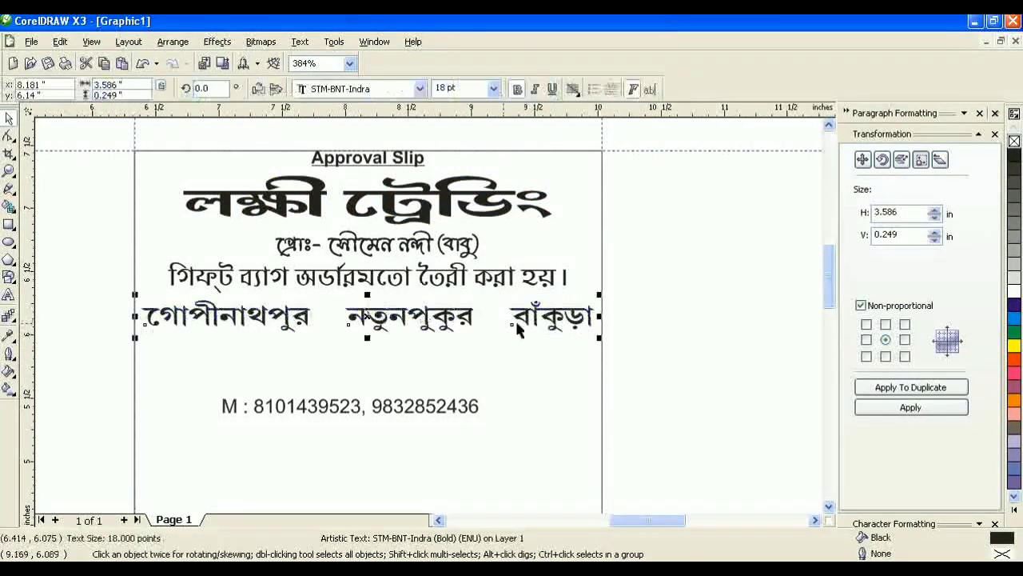
left_click(598, 445)
Step: Draw small black six-pointed stars and place them between the address place names
left_click(9, 259)
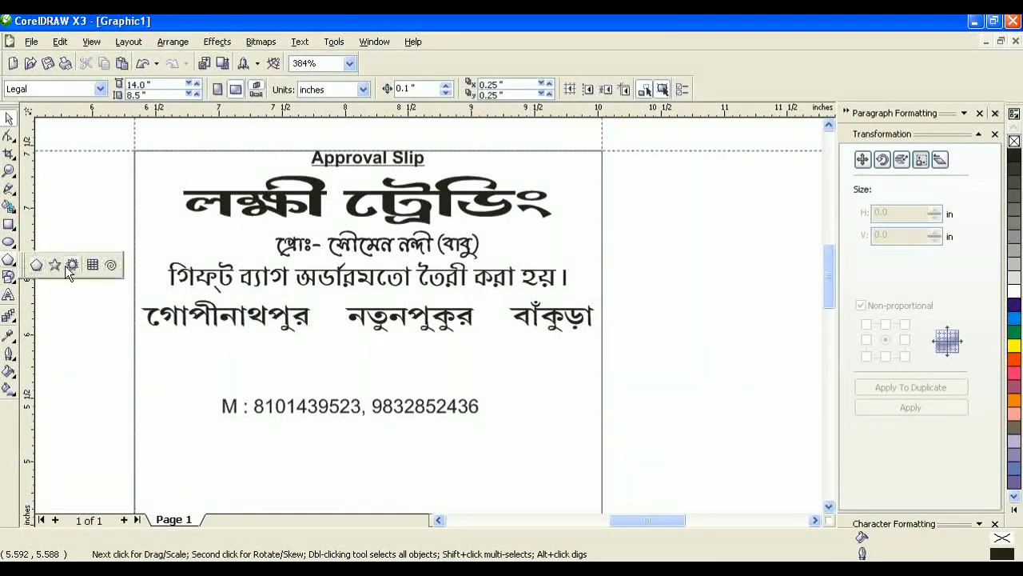
left_click(54, 265)
mouse_move(63, 302)
left_mouse_down()
mouse_move(101, 337)
mouse_move(326, 319)
left_mouse_up()
left_click(375, 86)
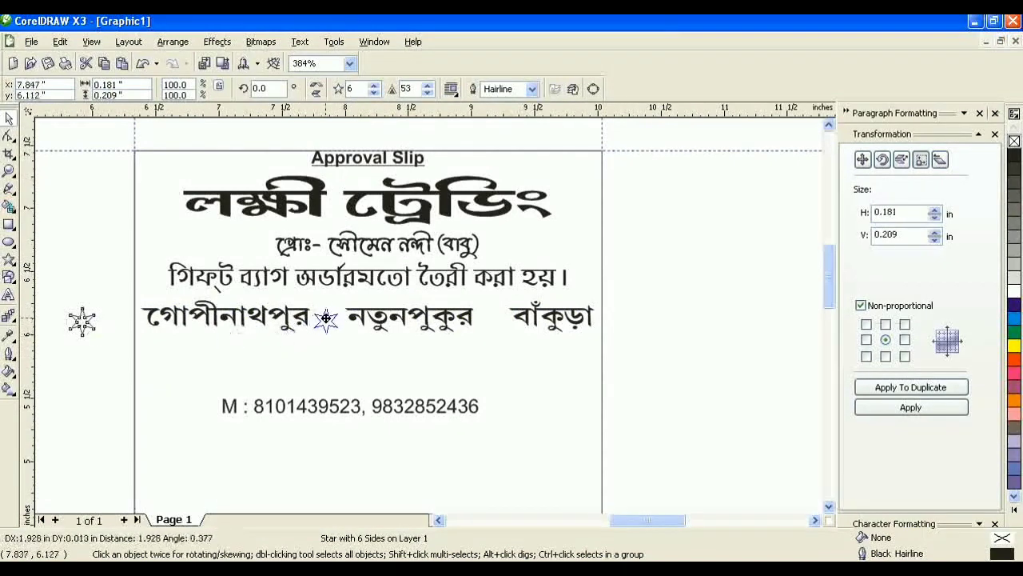
left_click(1014, 156)
scroll(369, 314, "up", 3)
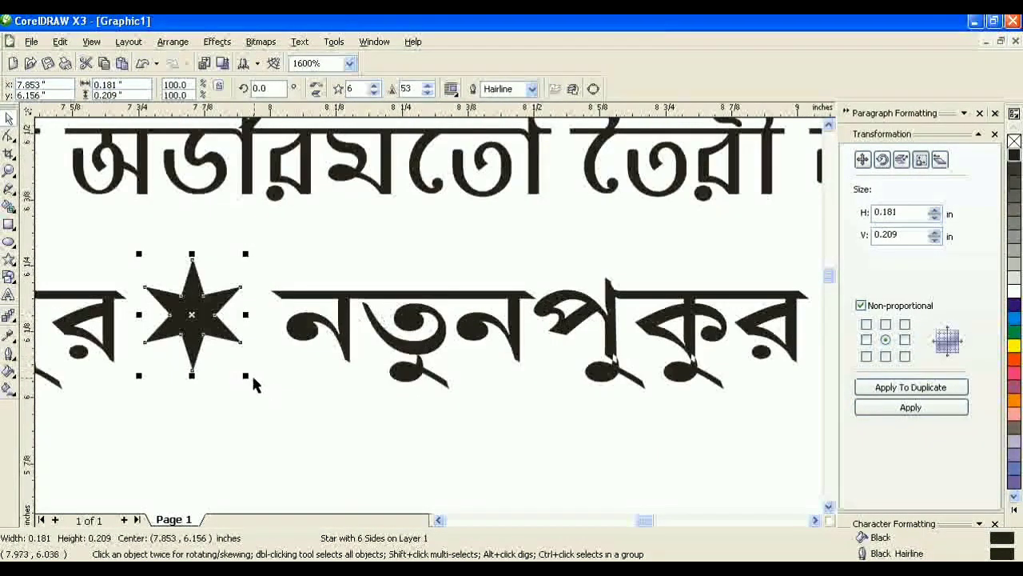
left_click_drag(247, 377, 228, 368)
scroll(285, 257, "down", 2)
left_click_drag(337, 301, 402, 302)
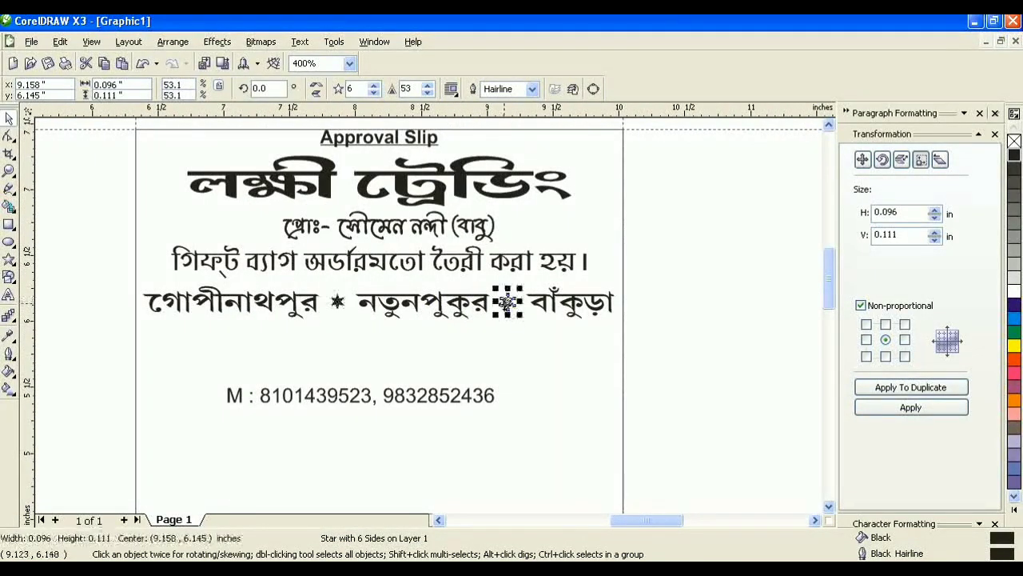
Step: Group the two stars together with the address line
left_click(338, 307, "shift")
key("ctrl+g")
left_click(368, 302, "shift")
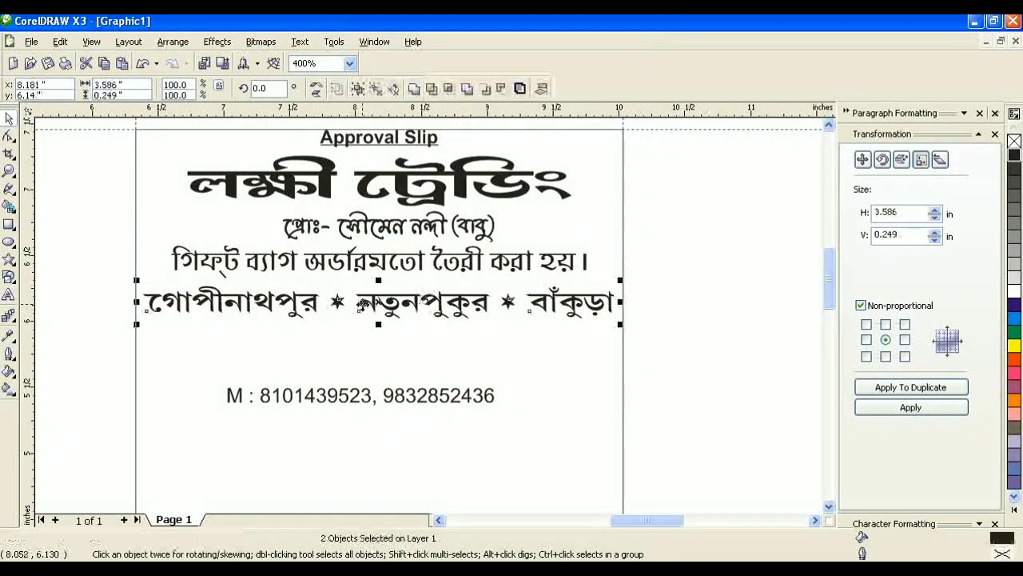
key("ctrl+g")
left_click(528, 333, "shift")
left_click(542, 89)
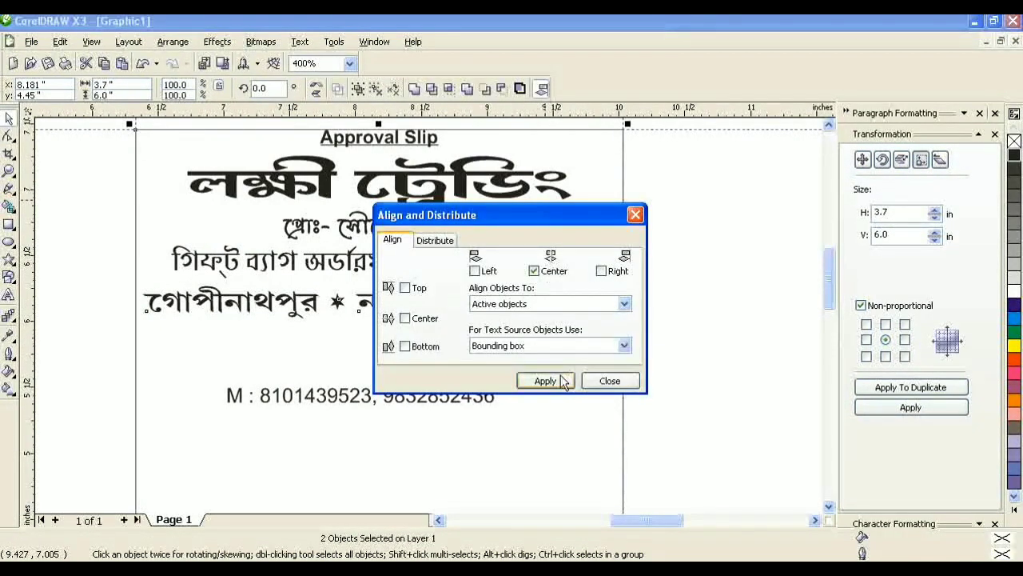
left_click(607, 382)
left_click(678, 301)
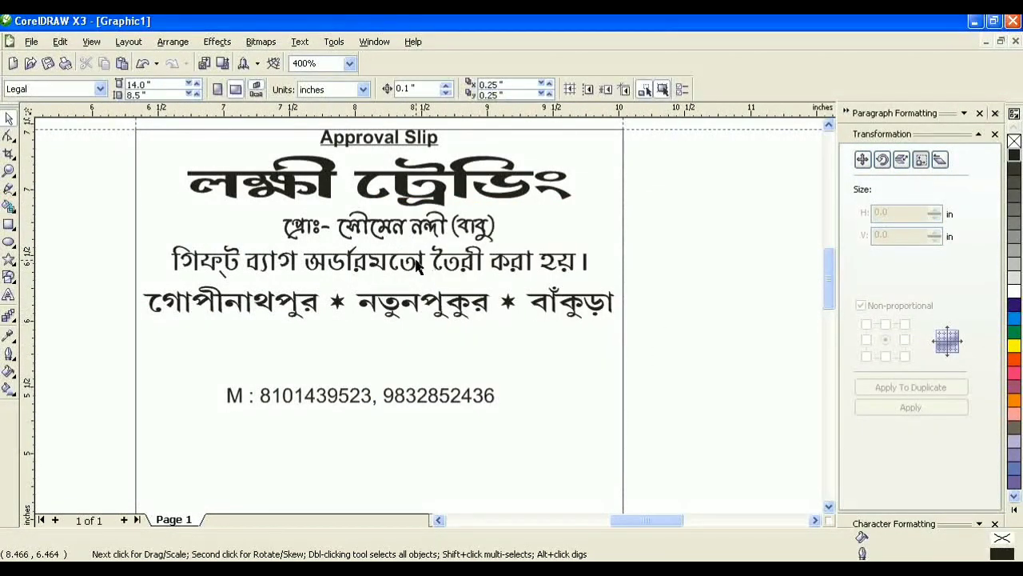
Step: Nudge the gift-bag text line slightly down
left_click(415, 266)
left_click_drag(415, 267, 414, 271)
left_click(684, 267)
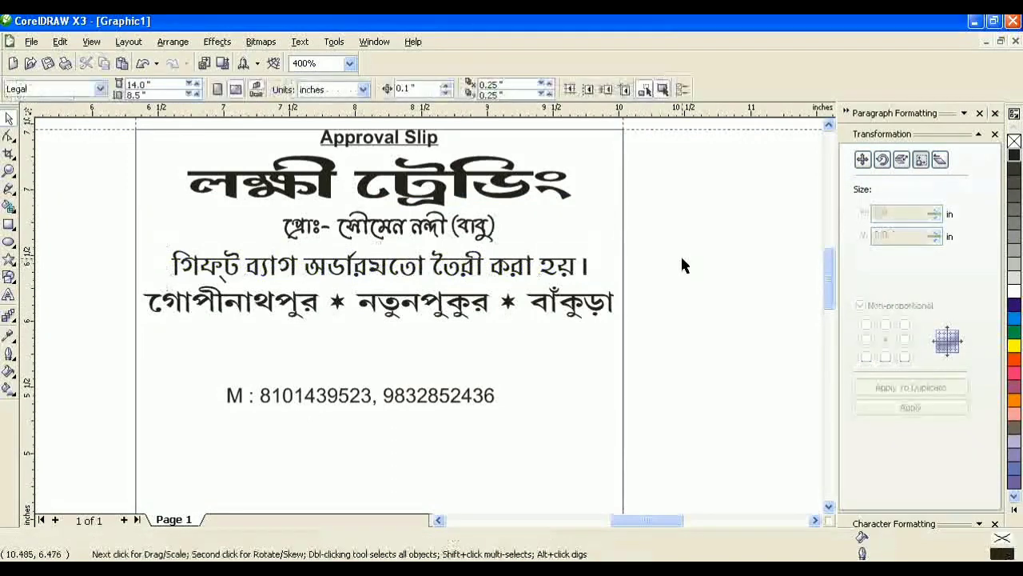
left_click(9, 189)
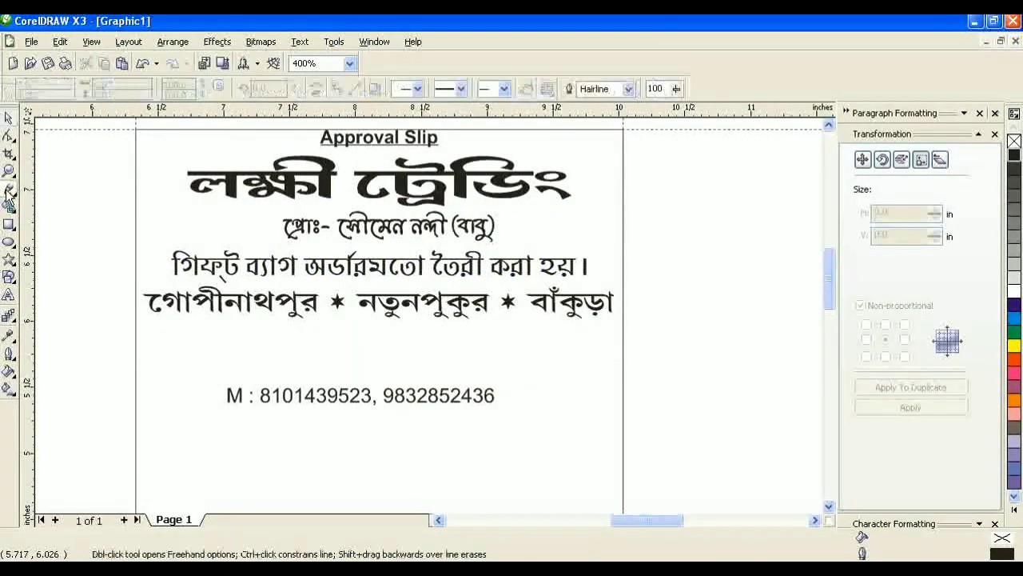
left_click(9, 120)
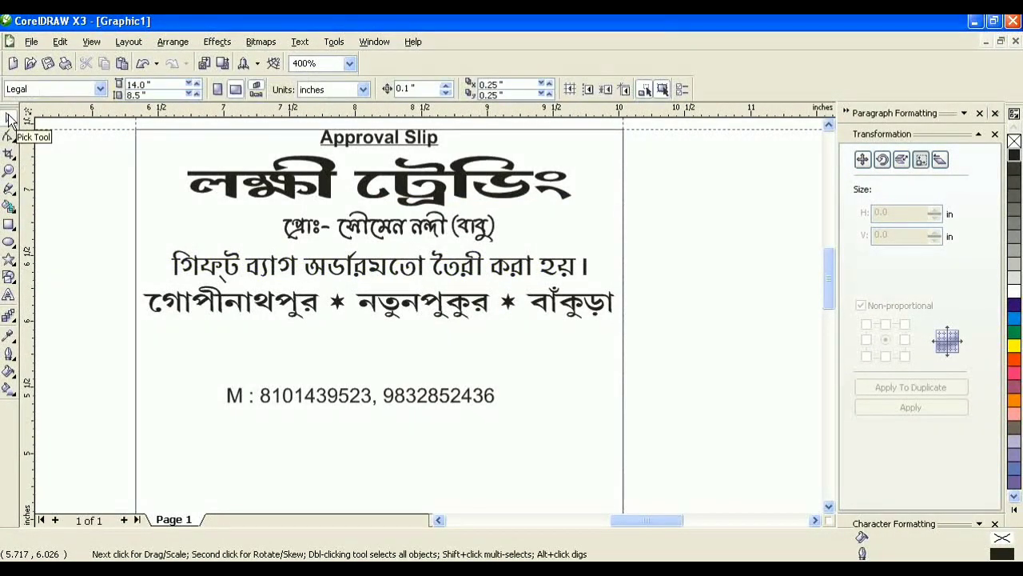
Step: Move the phone line up under the address and centre it horizontally on the page
left_click_drag(372, 406, 395, 346)
left_click(541, 89)
left_click(533, 270)
left_click(543, 381)
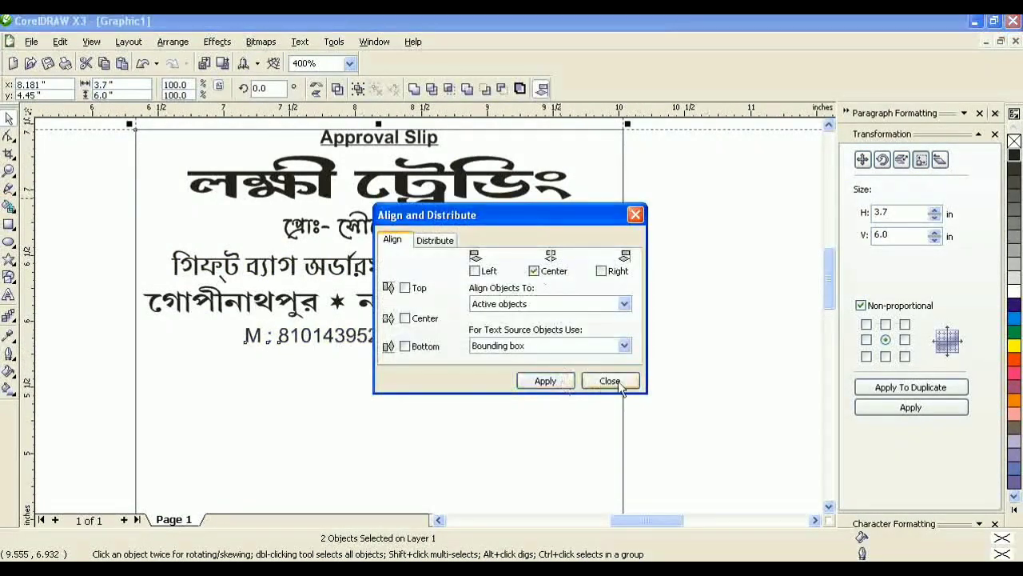
left_click(609, 381)
left_click(685, 355)
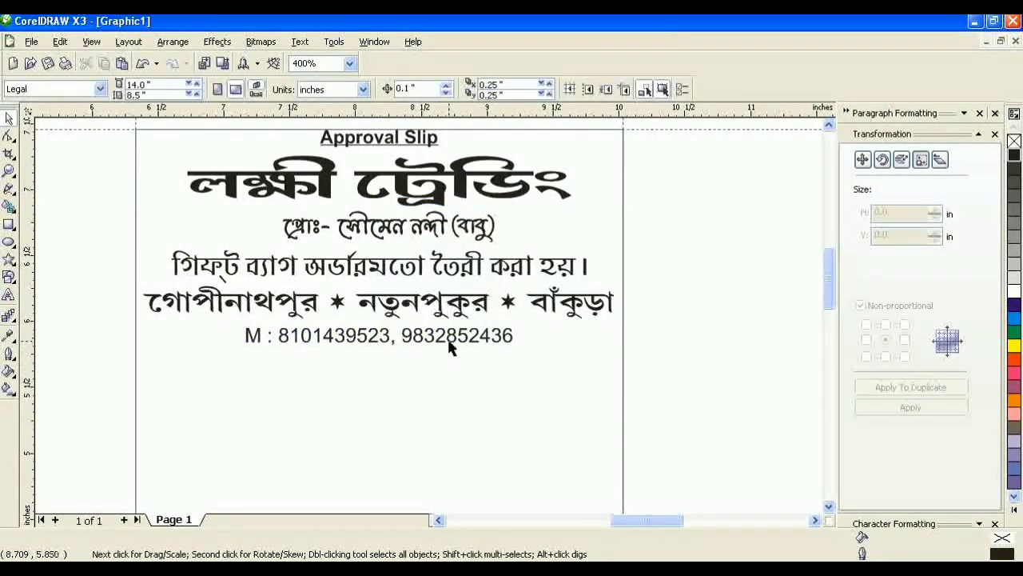
Step: Flatten the shop-name heading and change its font to STM-BNT-Tanima
left_click(384, 192)
left_click_drag(379, 210, 379, 197)
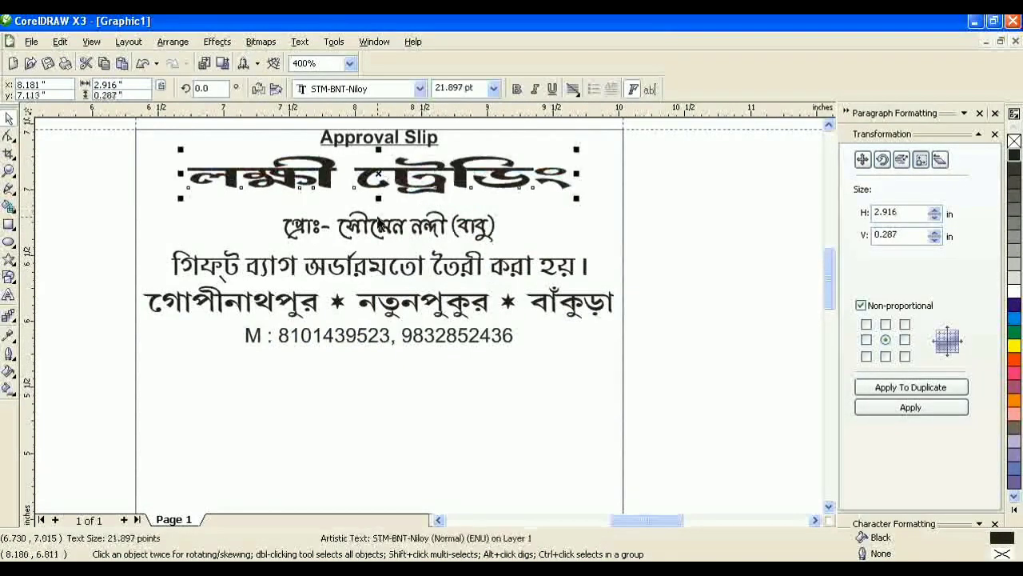
left_click(390, 95)
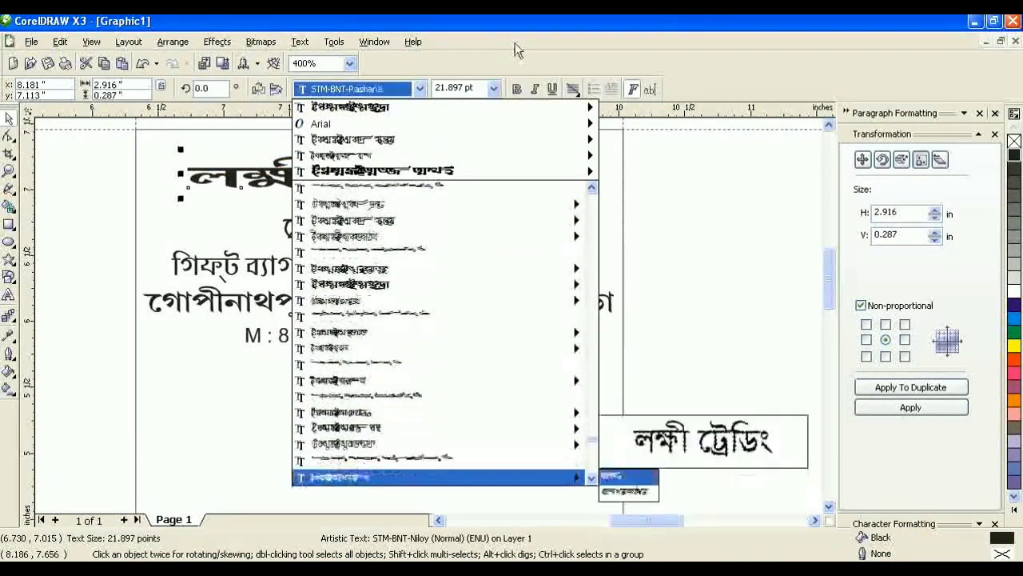
key("Down")
key("Down")
key("Down")
key("Down")
key("Down")
key("Down")
key("Down")
key("Down")
key("Down")
key("Down")
key("Down")
key("Down")
key("Down")
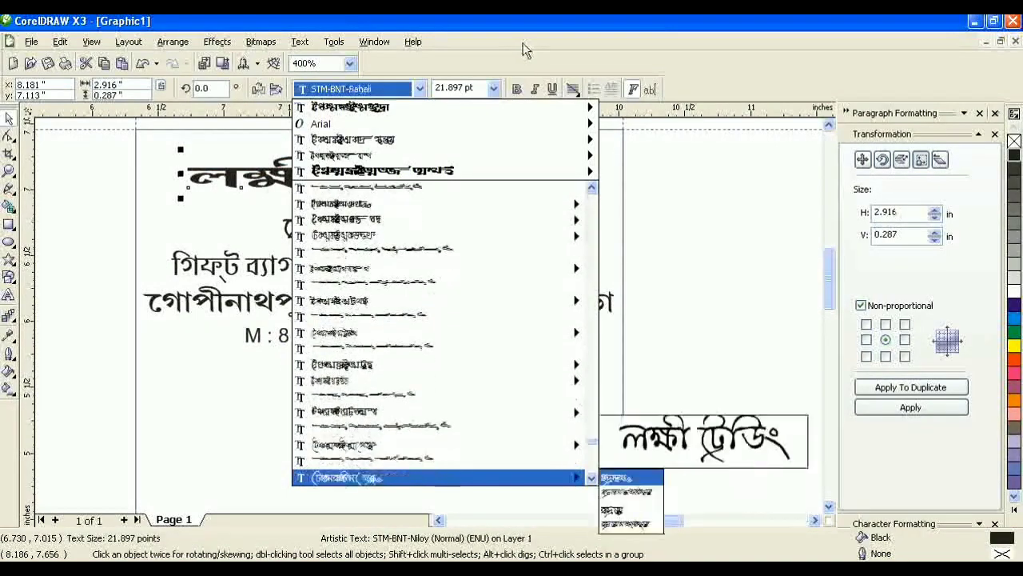
key("Down")
key("Down")
key("Down")
key("Down")
key("Down")
key("Down")
key("Down")
key("Down")
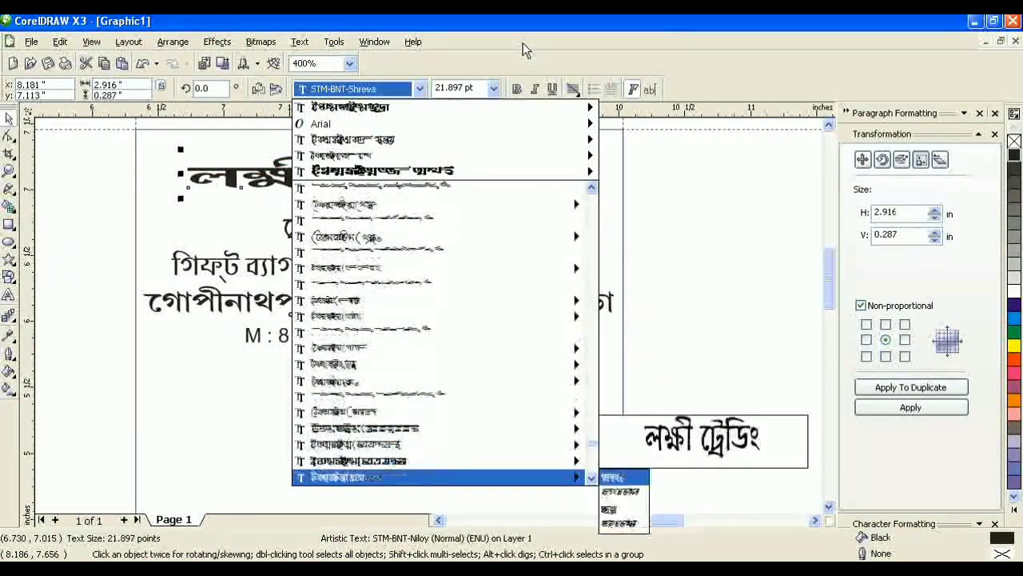
key("Down")
key("Down")
key("Down")
key("Down")
key("Down")
key("Down")
key("Down")
key("Down")
key("Down")
key("Down")
key("Down")
key("Down")
key("Down")
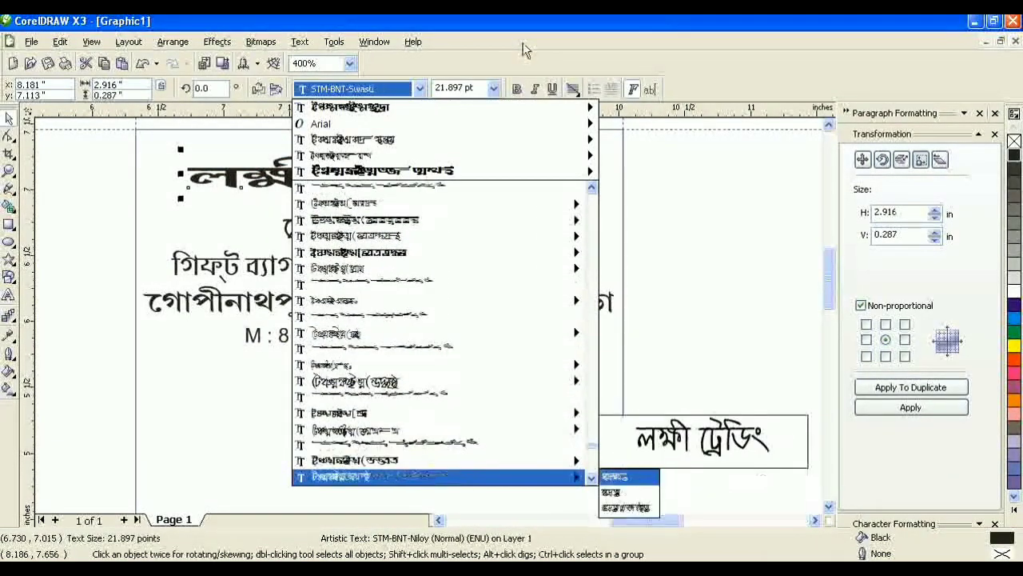
key("Down")
key("Down")
key("Down")
key("Return")
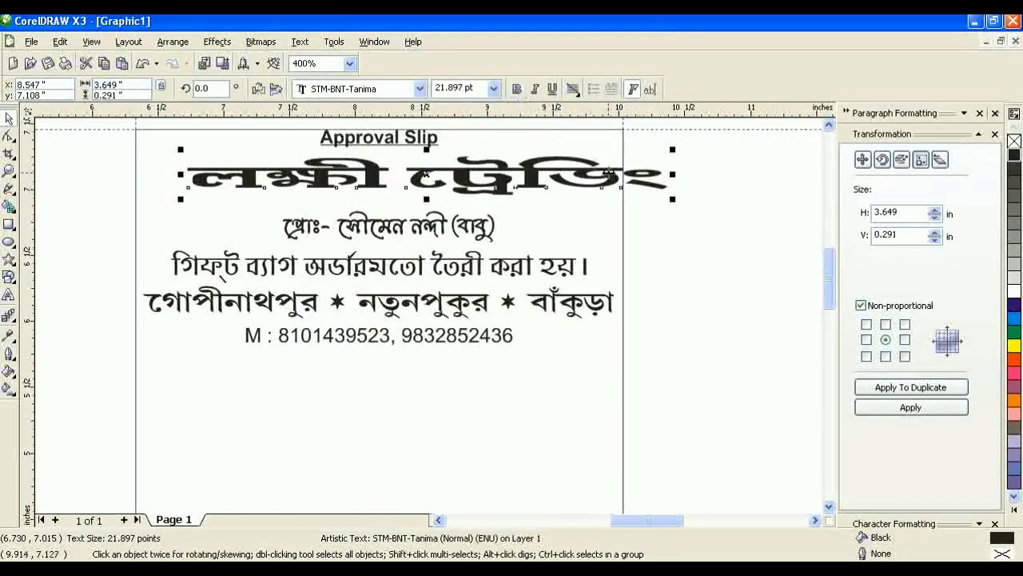
Step: Narrow the heading and centre it horizontally on the page frame
key("Left")
key("Left")
key("Left")
left_click_drag(632, 176, 611, 180)
left_click(583, 129, "shift")
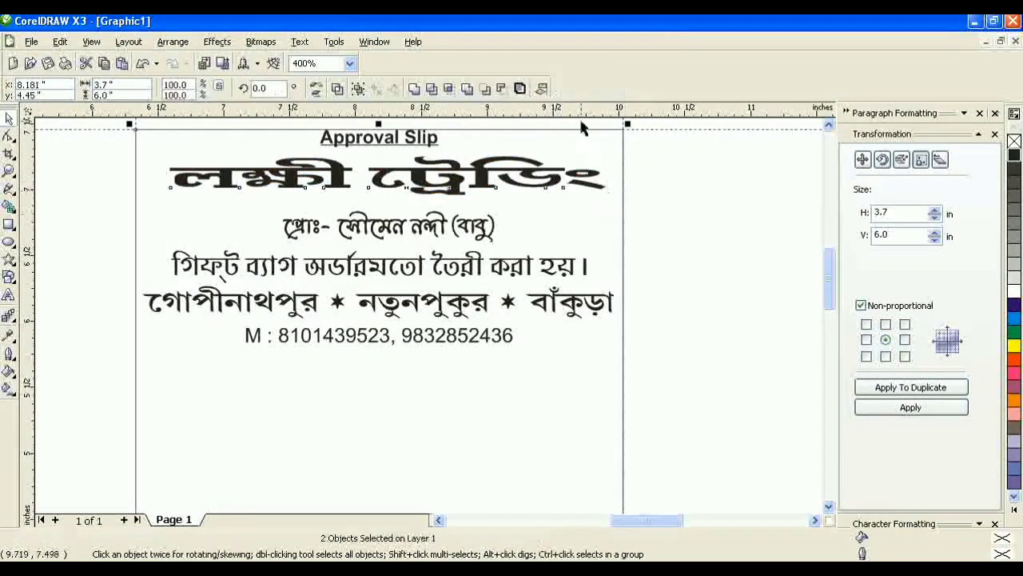
left_click(541, 89)
left_click(535, 271)
left_click(543, 385)
left_click(601, 377)
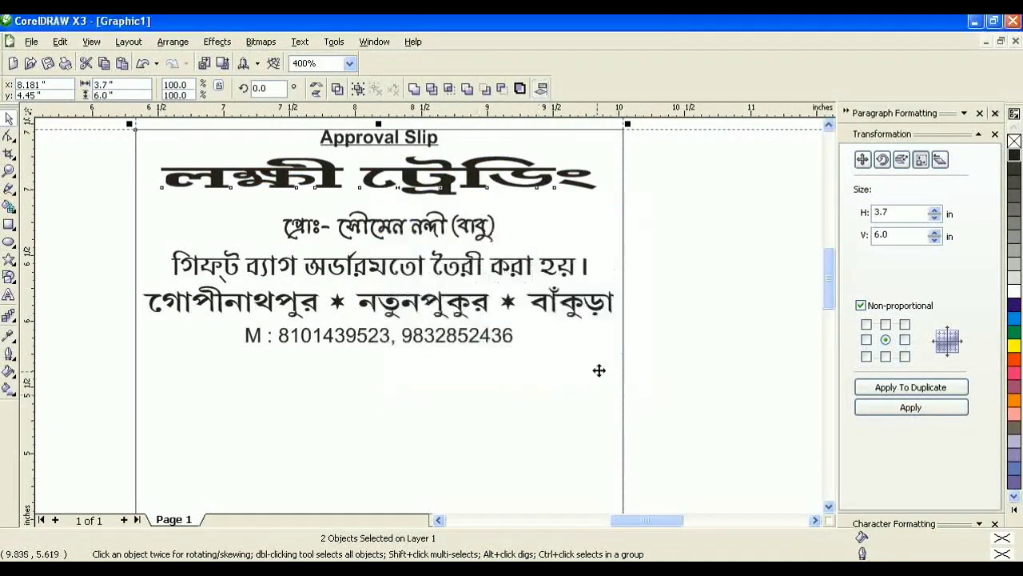
Step: Narrow the heading further to about 88% width
key("Escape")
left_click(523, 178)
left_click_drag(604, 184, 575, 184)
key("Escape")
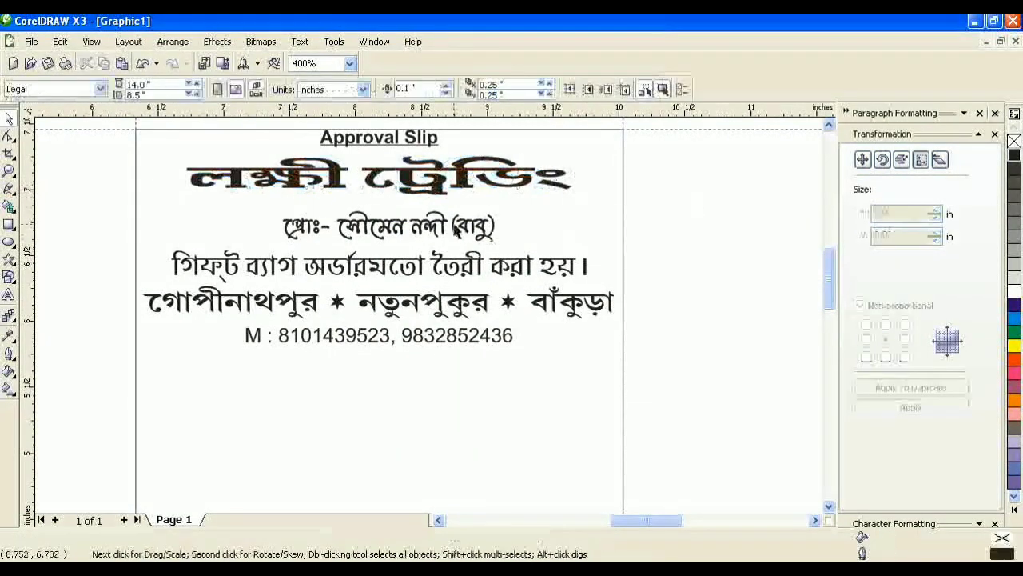
Step: Raise the proprietor line, and shrink the gift-bag line to 95% and raise it
left_click_drag(436, 225, 435, 220)
left_click(472, 275)
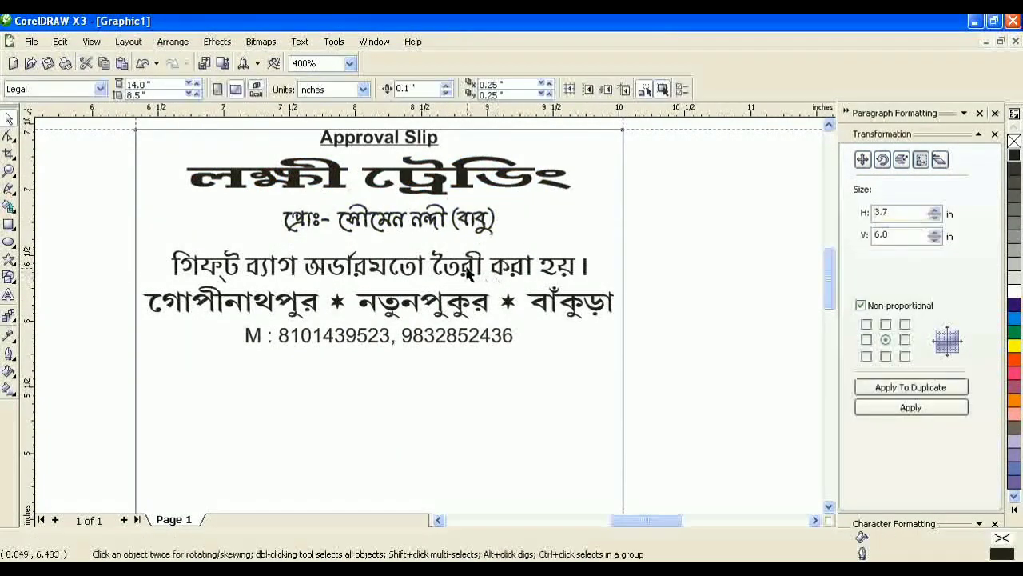
left_click(472, 275)
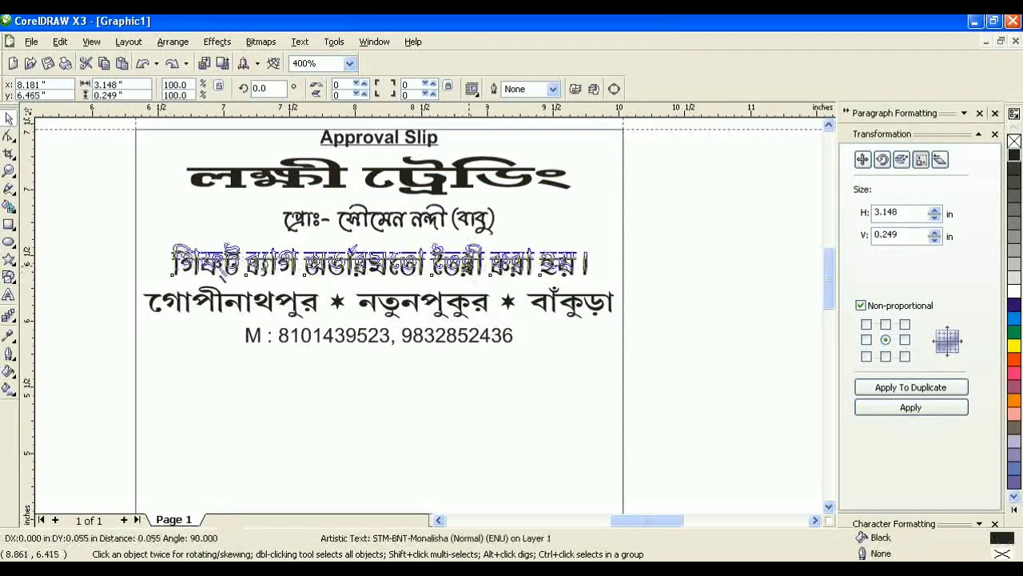
left_click_drag(590, 280, 577, 280)
key("Escape")
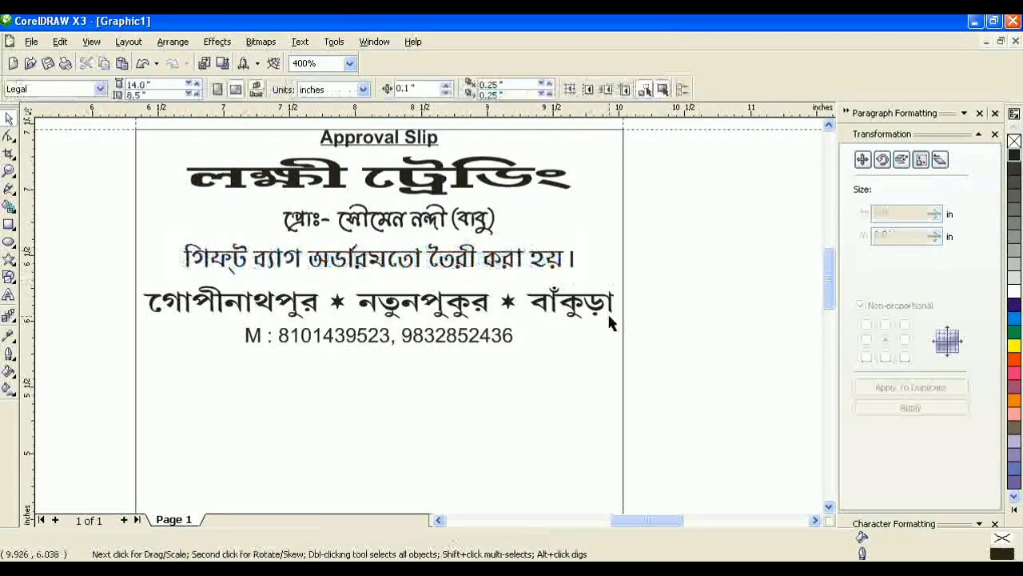
left_click_drag(383, 266, 383, 261)
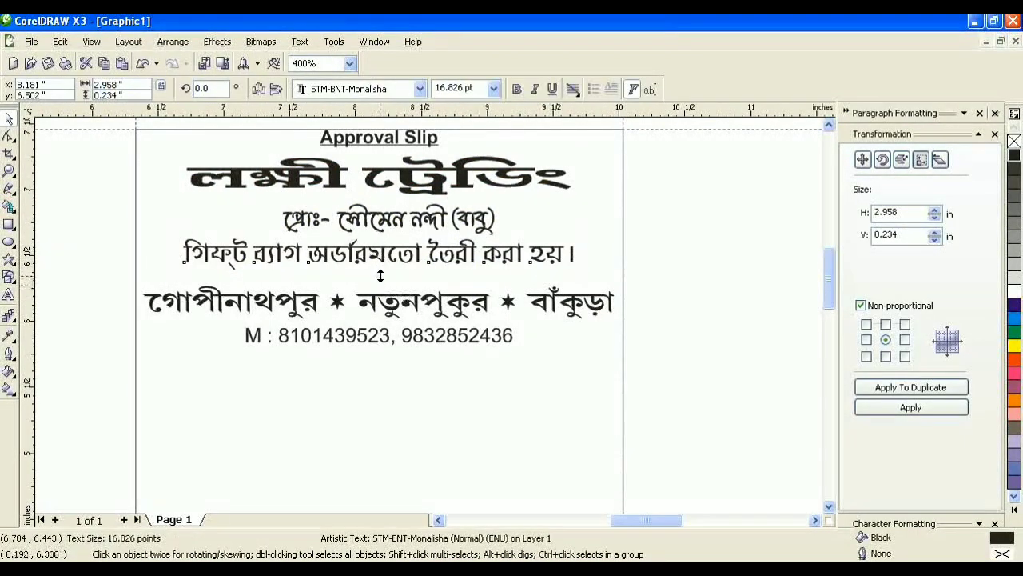
Step: Raise the address and phone lines closer together beneath the gift-bag line
left_click(507, 322)
left_click_drag(460, 302, 460, 288)
left_click(646, 292)
left_click_drag(435, 340, 432, 322)
left_click(665, 331)
left_click_drag(351, 262, 316, 361)
key("ctrl+z")
Step: Toggle Snap to Guidelines and clear the copied line's text to start a new line
left_click(91, 41)
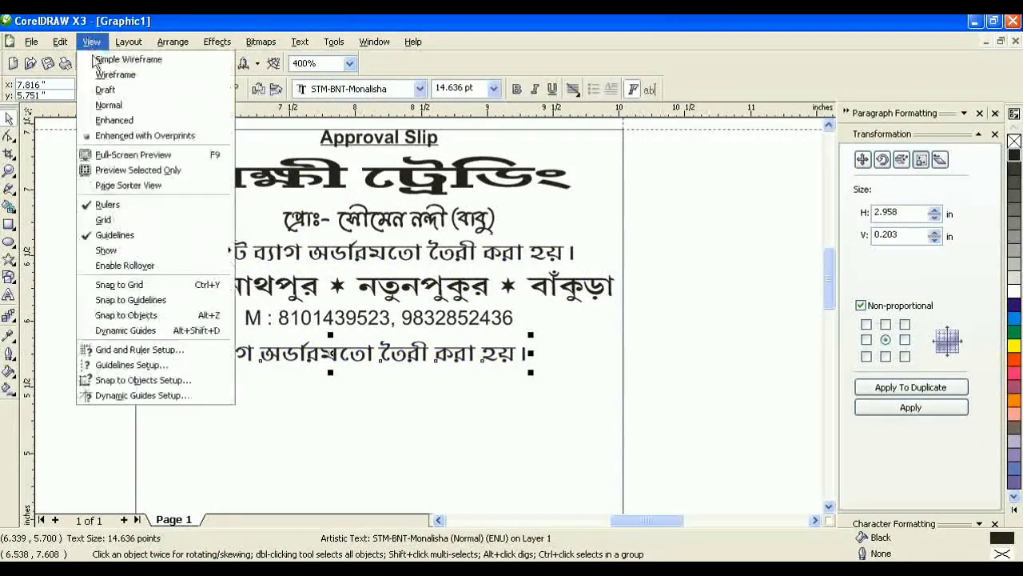
left_click(117, 301)
left_click(9, 296)
key("ctrl+a")
key("BackSpace")
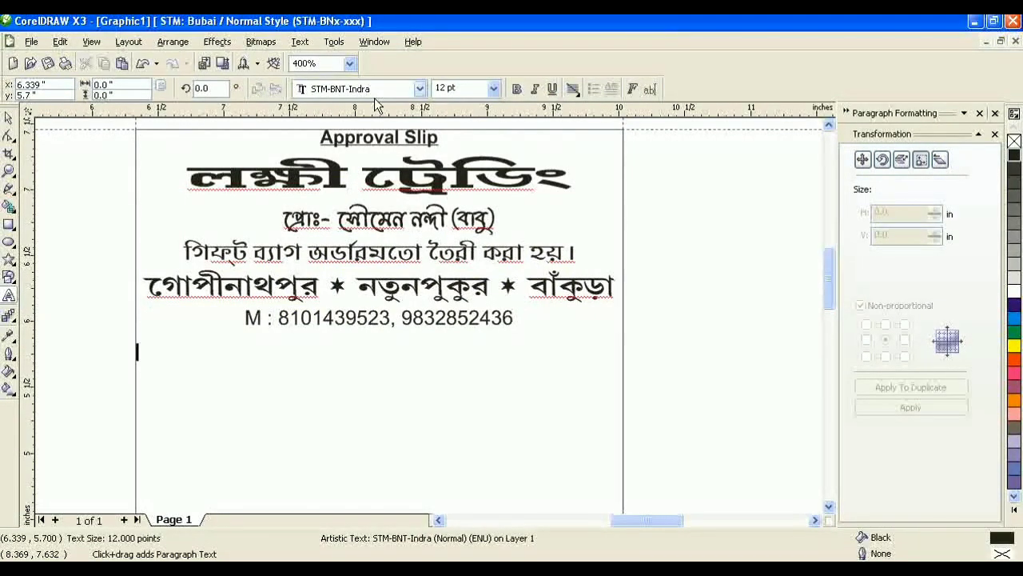
Step: Make the নাম label bold at 14 pt and move it to the left margin
key("ctrl+space")
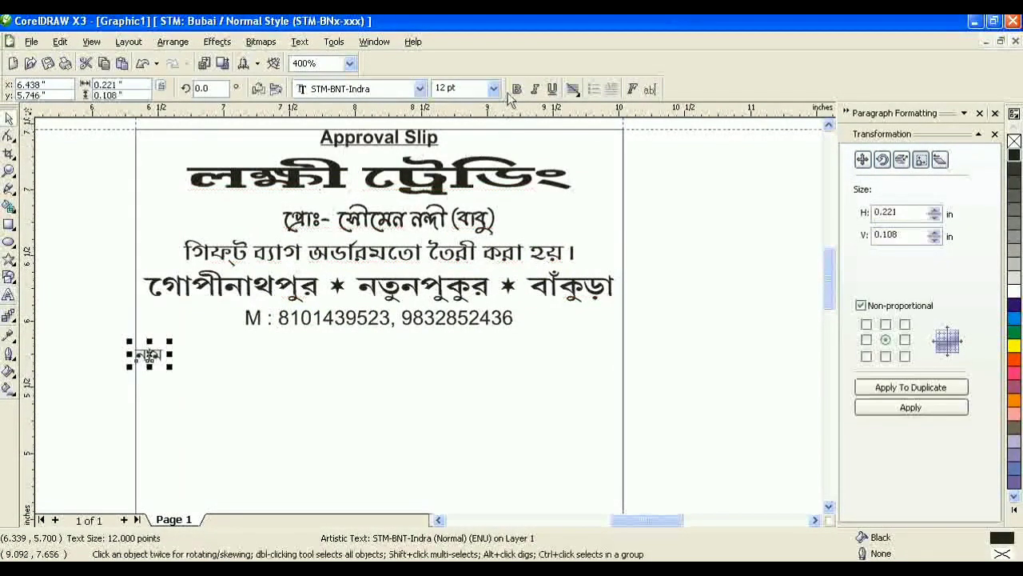
left_click(516, 89)
type("14")
key("Return")
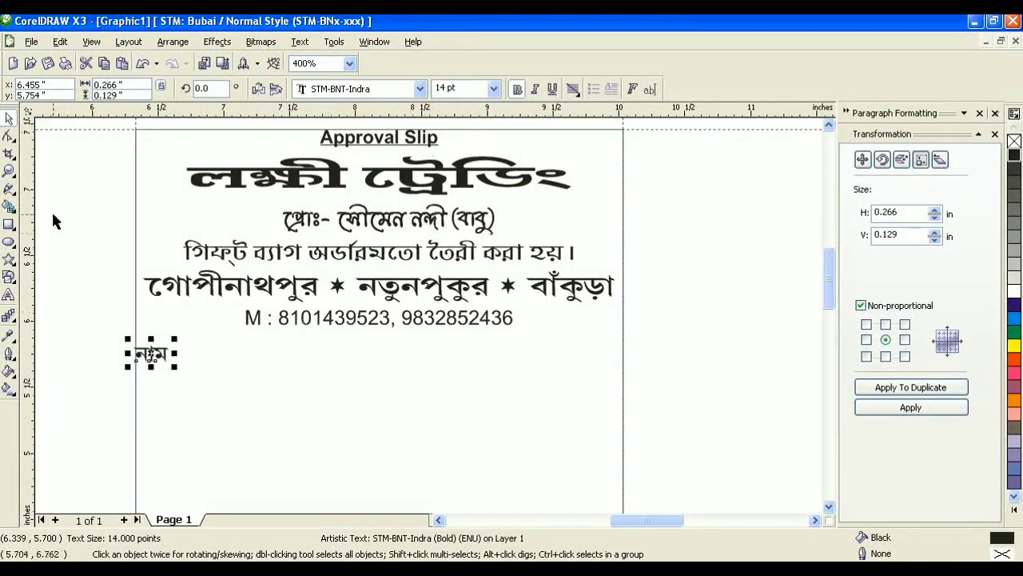
left_click(67, 223)
left_click_drag(159, 356, 235, 360)
Step: Move the dotted line further down the slip out of the way
left_click(8, 302)
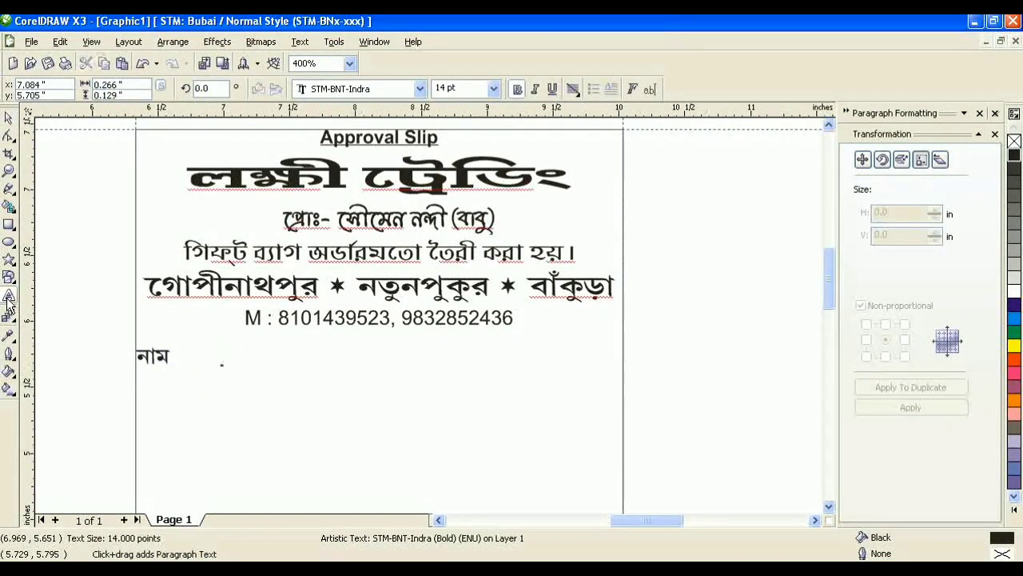
key("ctrl+a")
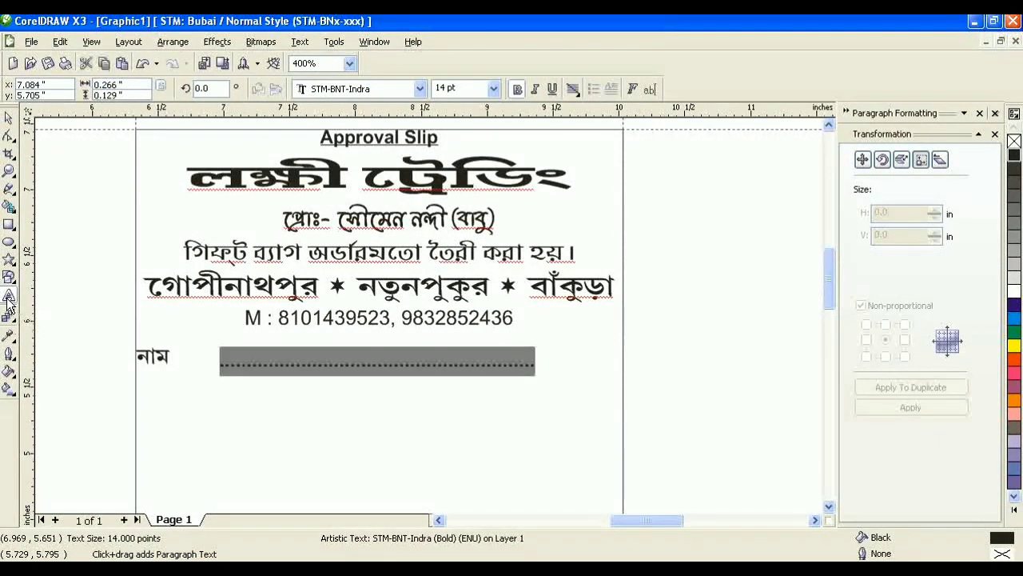
left_click(8, 118)
left_click_drag(331, 365, 320, 445)
Step: Set the নাম … তারিখ line to 12 pt with spacing before তারিখ
left_click(152, 357)
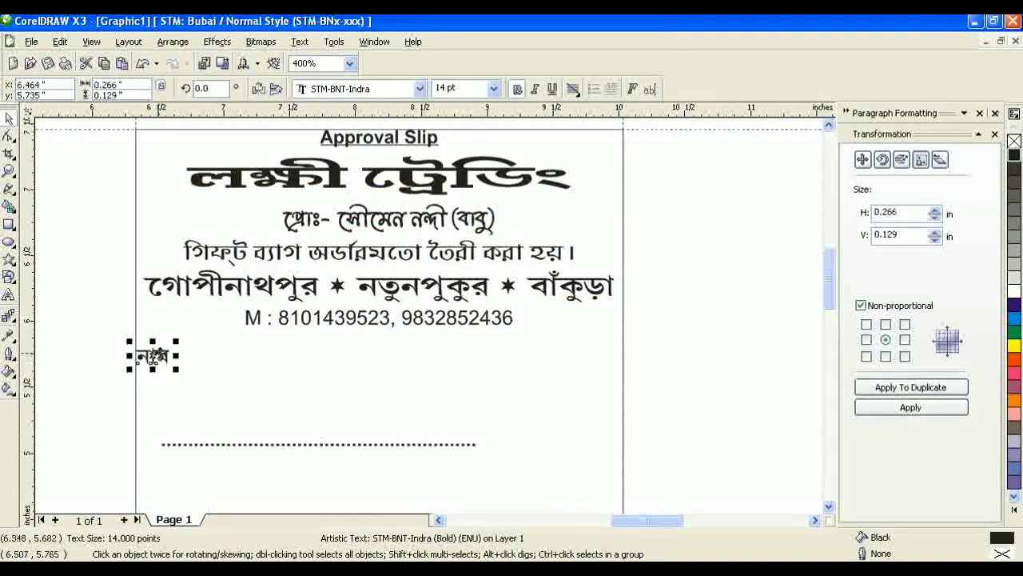
left_click(8, 299)
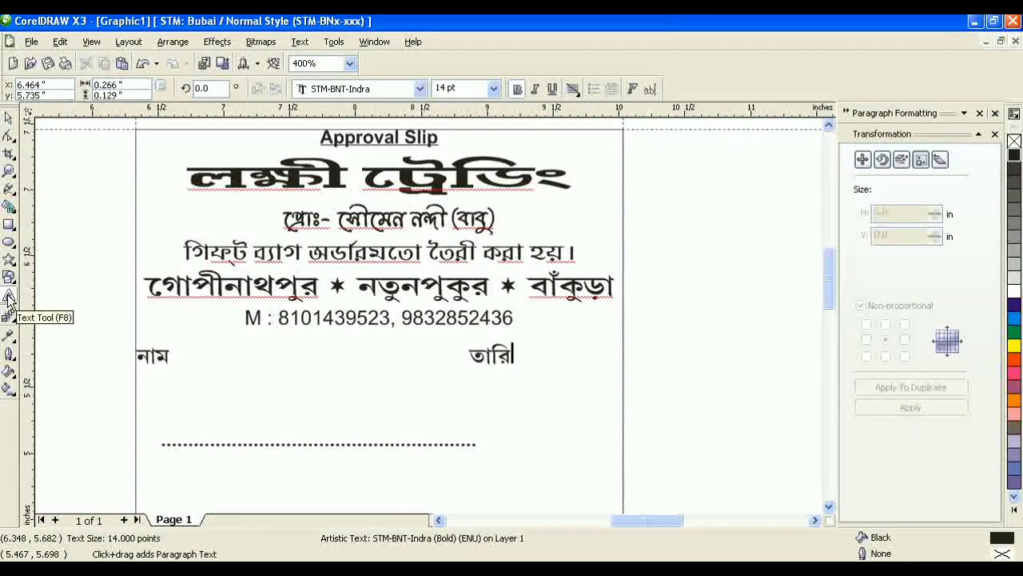
key("ctrl+a")
type("12")
key("Return")
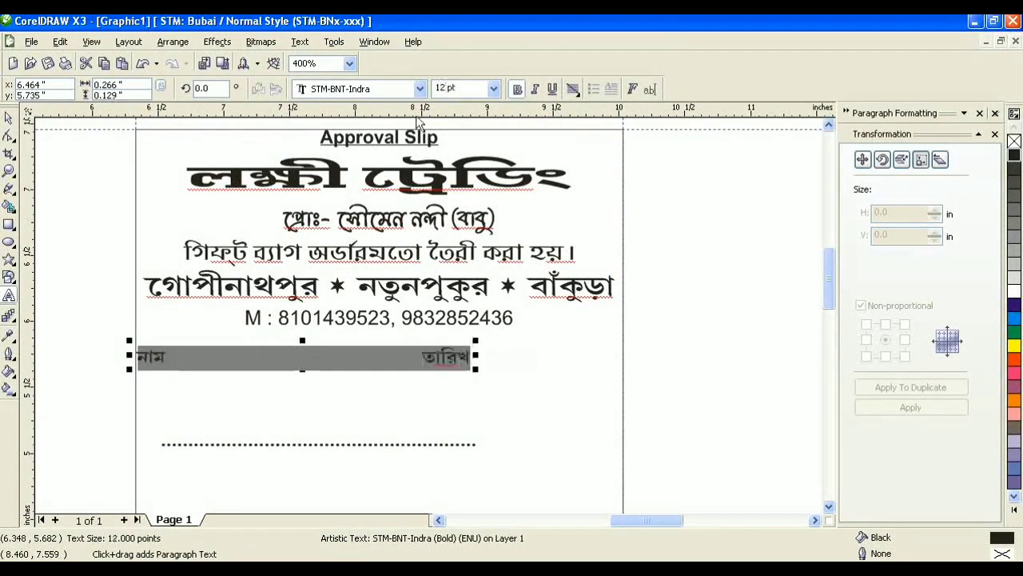
left_click(422, 356)
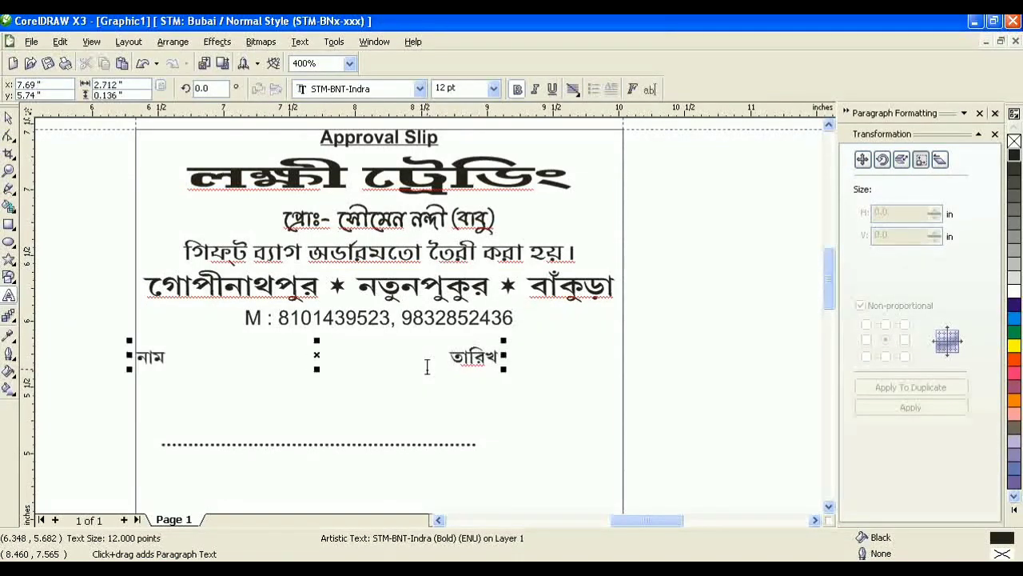
key("ctrl+a")
left_click(8, 118)
Step: Move the dotted line up beside নাম and extend it with '........'
left_click(308, 445)
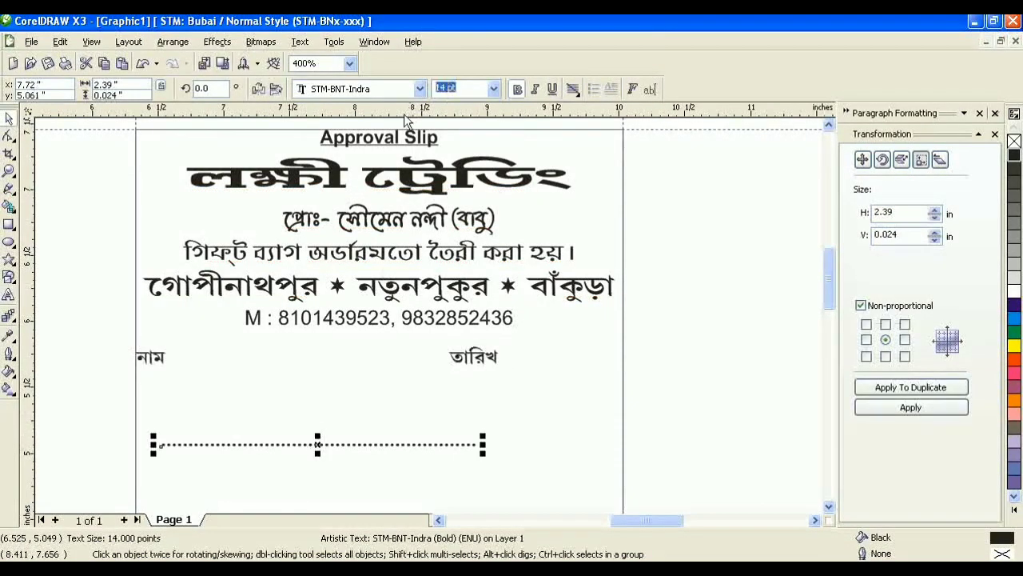
left_click_drag(316, 446, 304, 354)
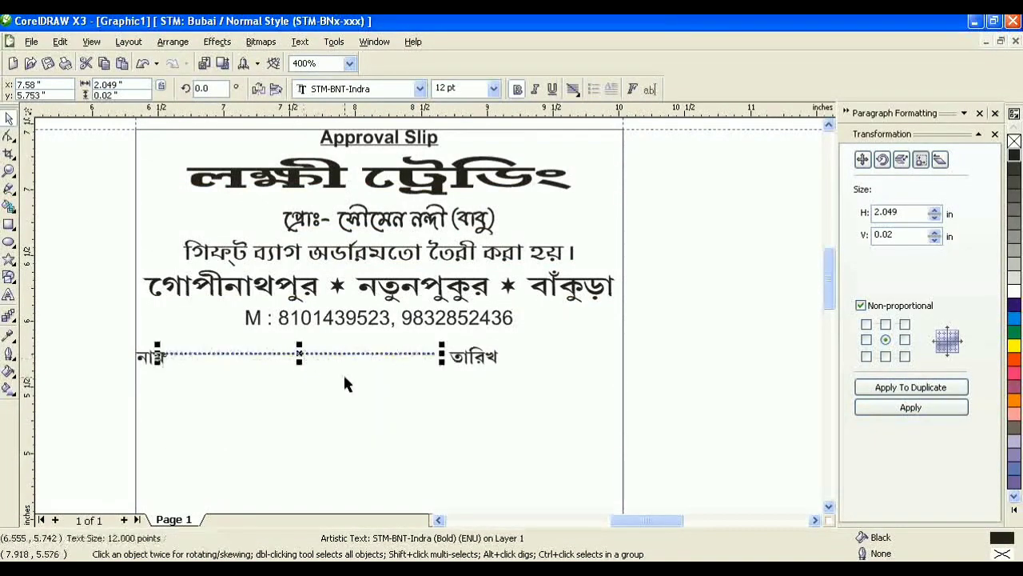
scroll(343, 381, "up", 2)
left_click(10, 297)
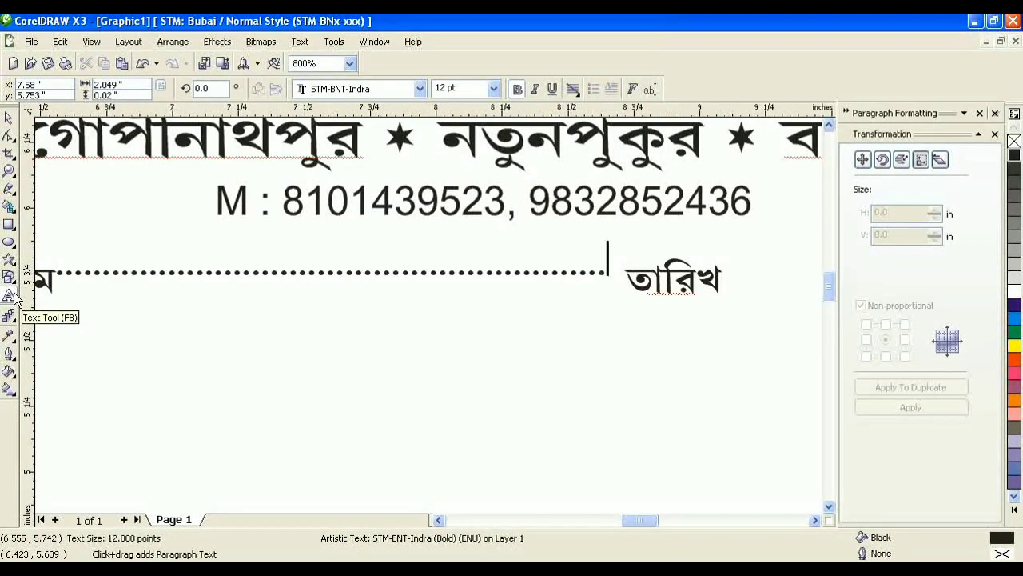
scroll(425, 360, "down", 1)
type("........")
scroll(567, 325, "up", 1)
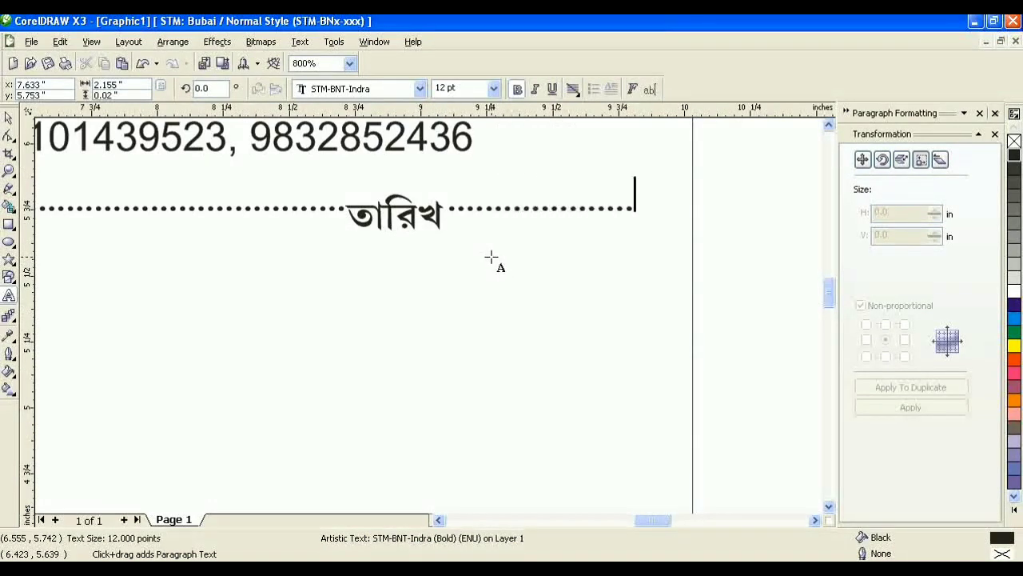
key("ctrl+a")
left_click(9, 117)
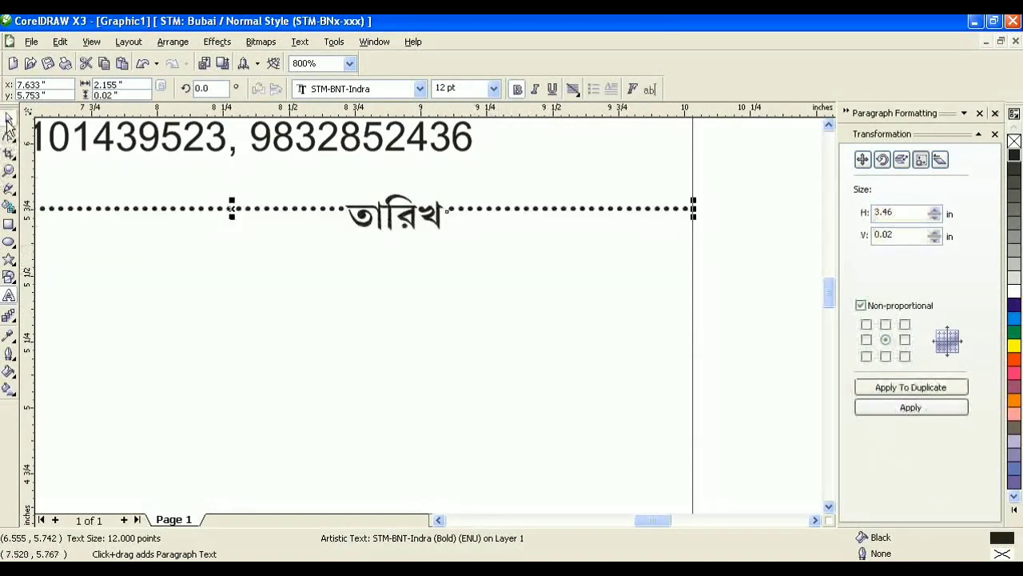
Step: Select both parts of the name/date row and move them up slightly
left_click(523, 299)
scroll(403, 331, "down", 1)
left_click_drag(50, 291, 630, 352)
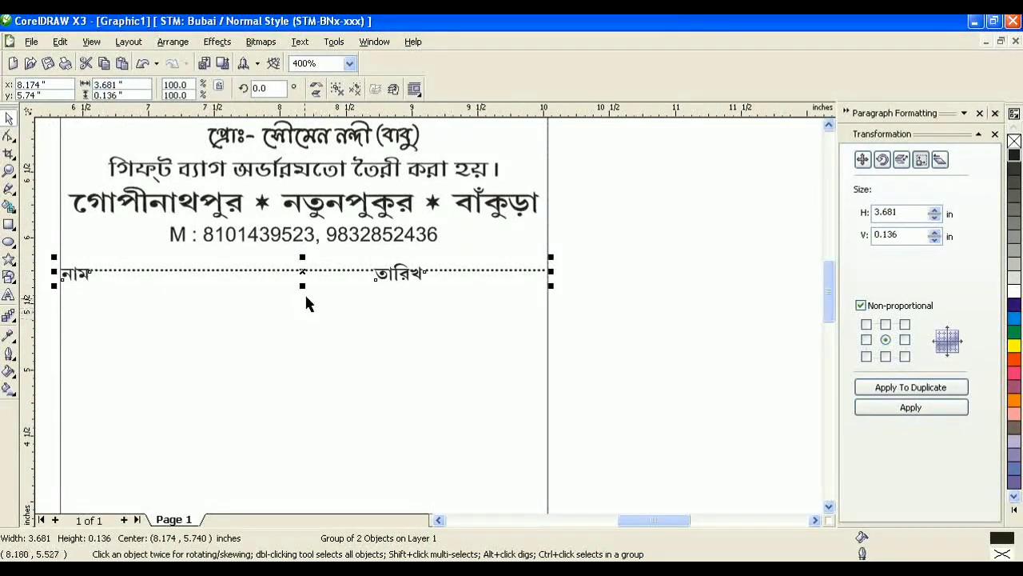
left_click_drag(302, 272, 303, 262)
Step: Lower the outer rectangle's top below the name/date row and raise its bottom edge to form the table box
left_click(558, 322)
scroll(557, 323, "down", 1)
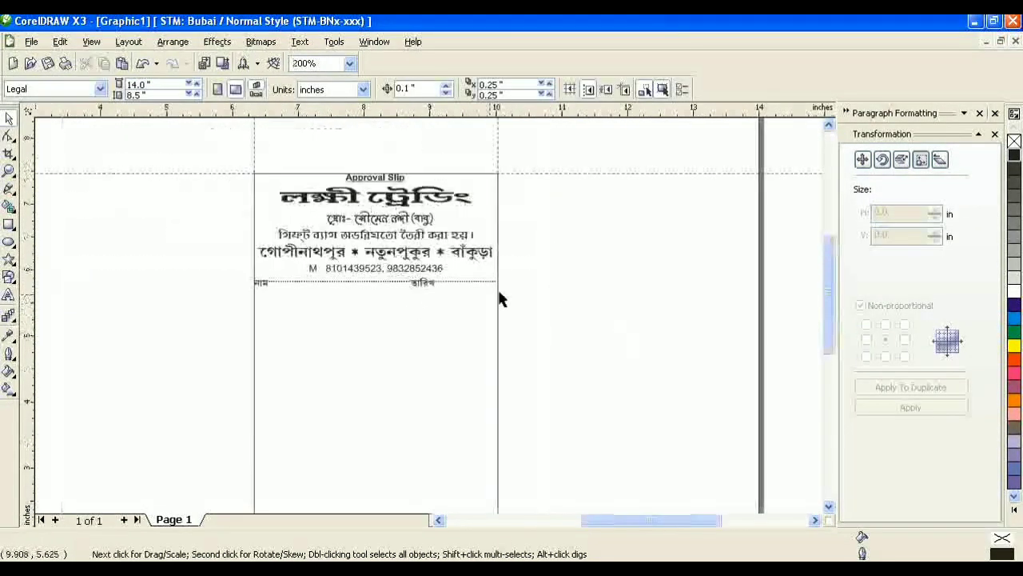
left_click(275, 192)
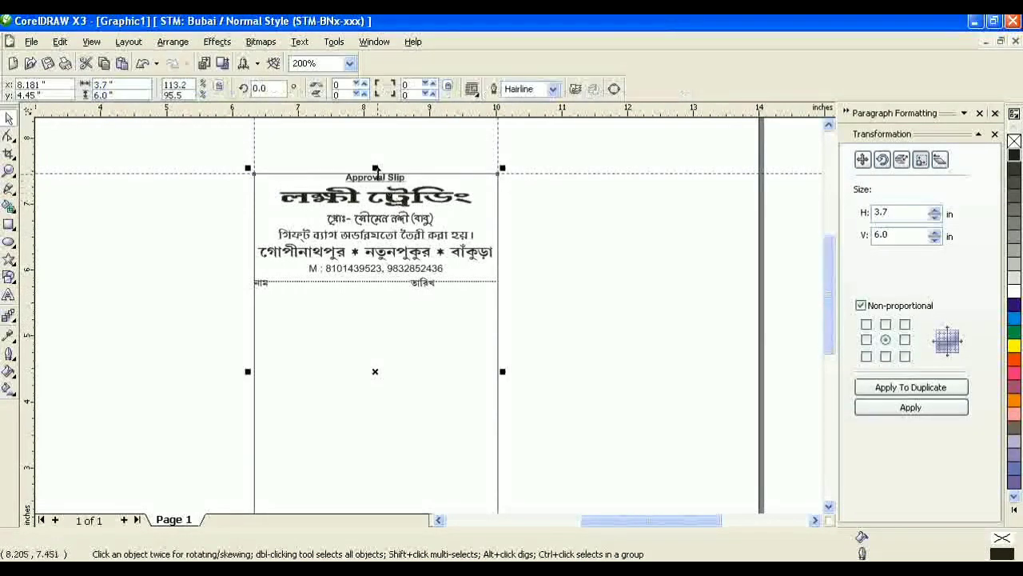
left_click_drag(376, 173, 369, 293)
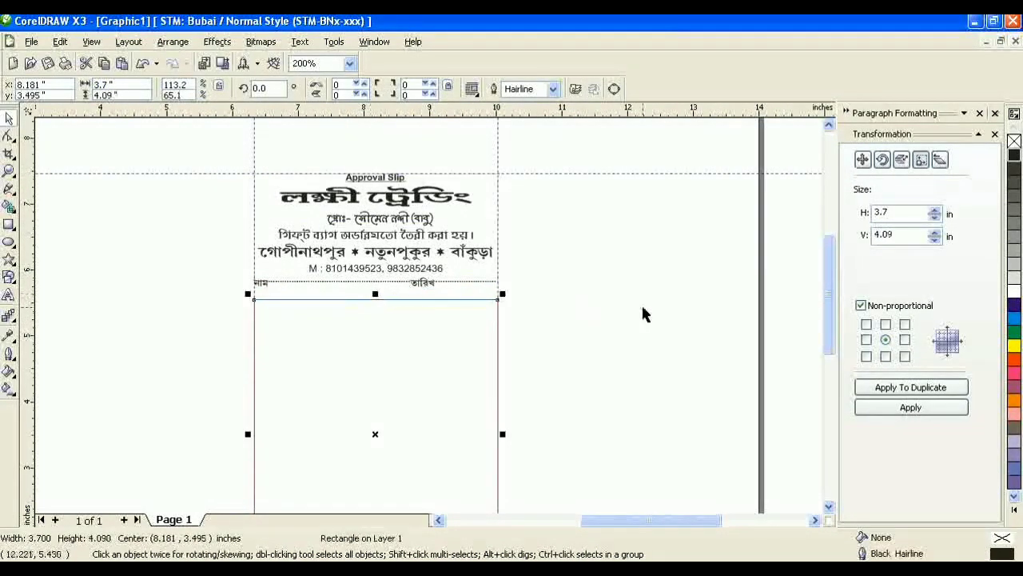
left_click(641, 303)
scroll(382, 306, "down", 1)
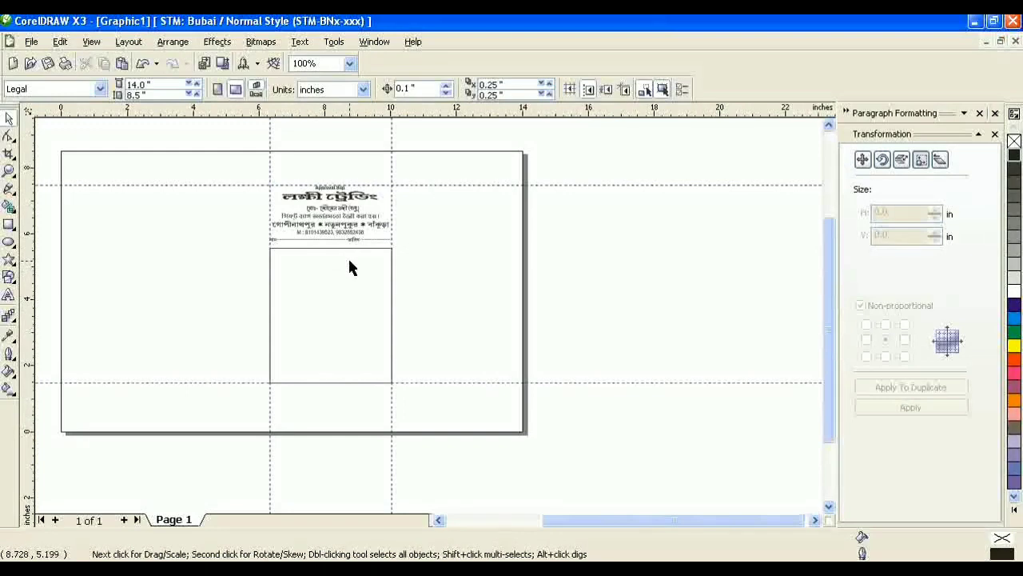
left_click(348, 257)
left_click_drag(331, 382, 332, 370)
left_click(393, 294)
scroll(393, 294, "up", 2)
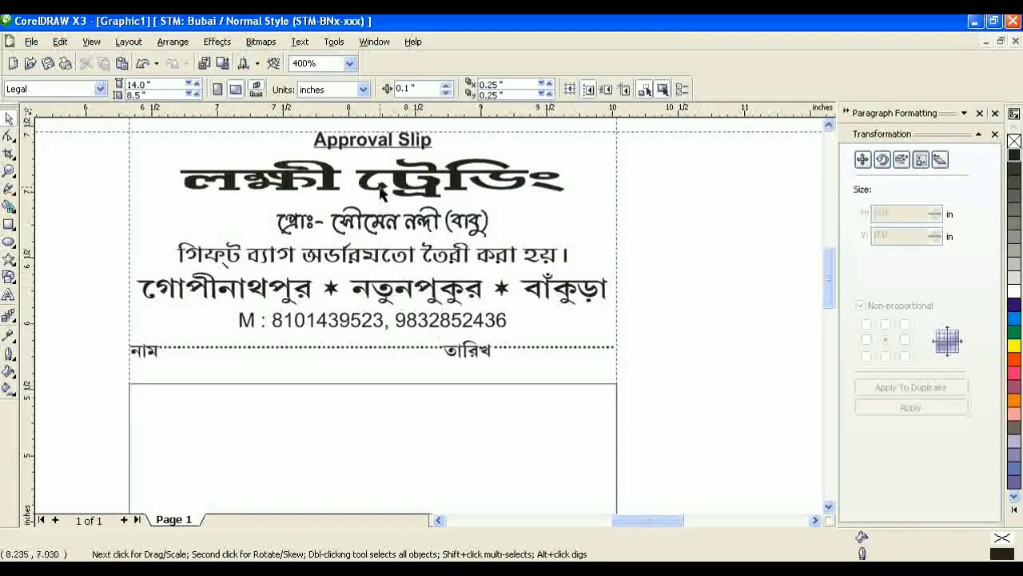
Step: Move the proprietor line up toward the title, and the gift bag and address lines up too
left_click(381, 192)
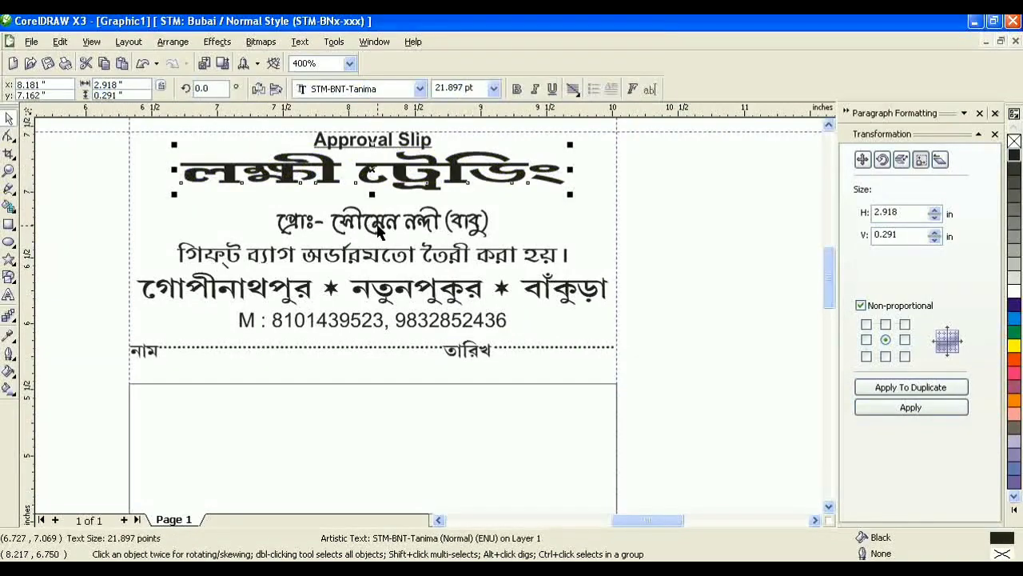
left_click_drag(379, 230, 379, 212)
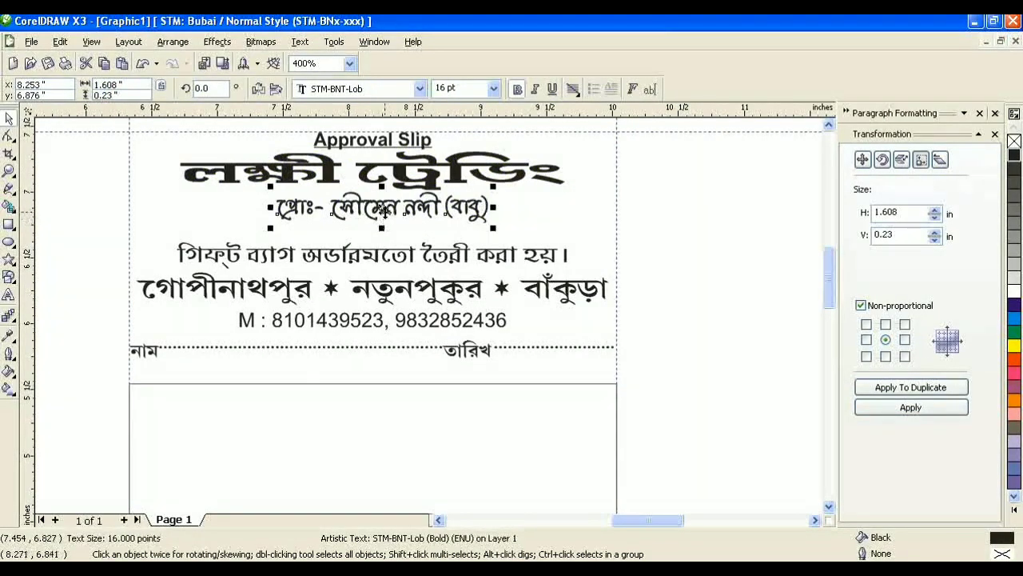
scroll(384, 211, "up", 1)
left_click_drag(426, 310, 415, 335)
scroll(490, 354, "down", 1)
left_click_drag(395, 383, 395, 379)
Step: Resize the address line by adjusting its width around its centre and slightly reducing its height
left_click_drag(624, 359, 595, 358)
left_click(534, 466, "shift")
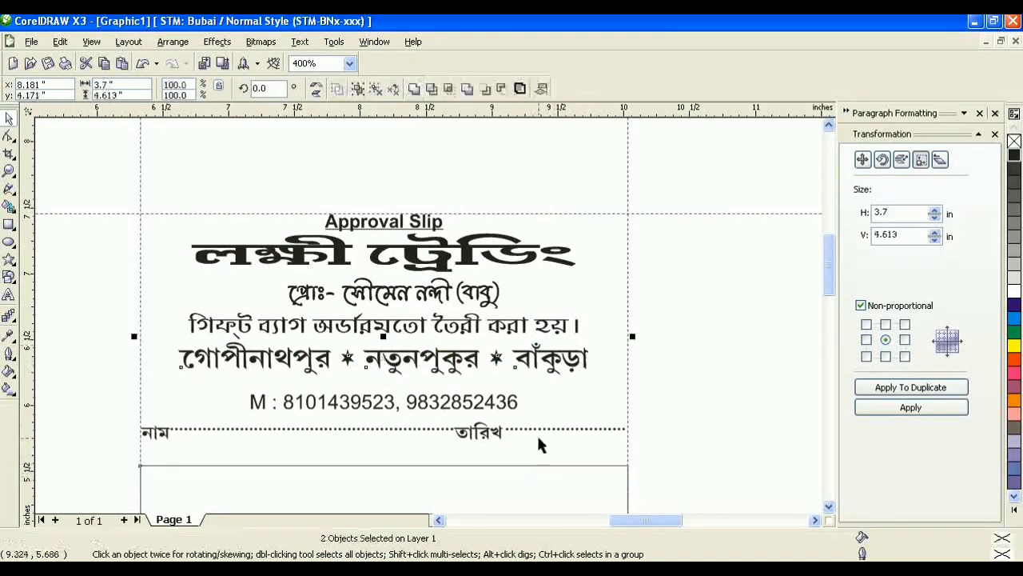
left_click(542, 88)
left_click(610, 382)
left_click(611, 382)
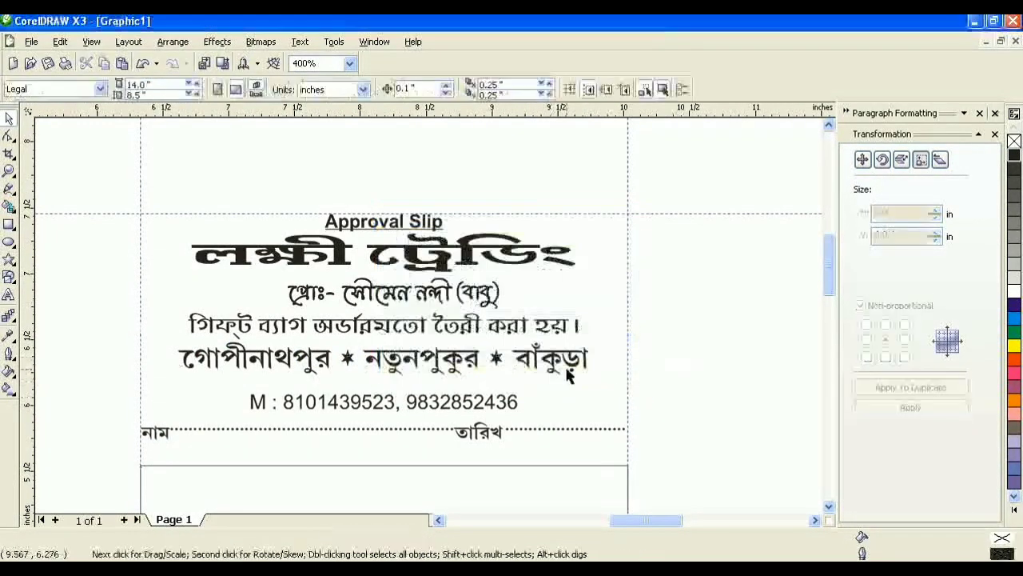
left_click(568, 371)
left_click_drag(594, 359, 606, 359)
left_click_drag(383, 380, 388, 370)
left_click(689, 395)
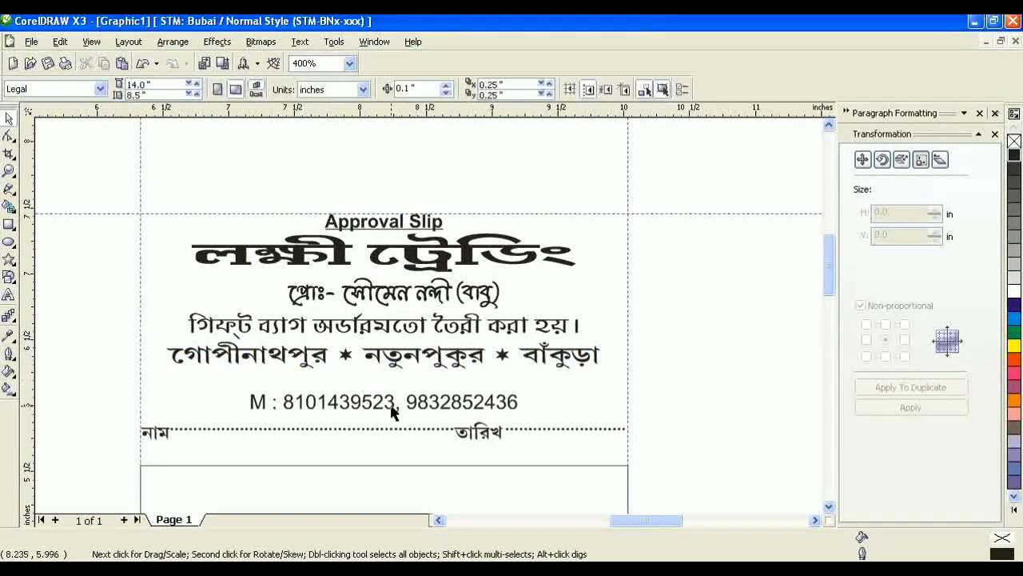
Step: Move the phone-number line up under the address, and the dotted name/date row under it
left_click_drag(391, 409, 392, 389)
left_click(412, 435)
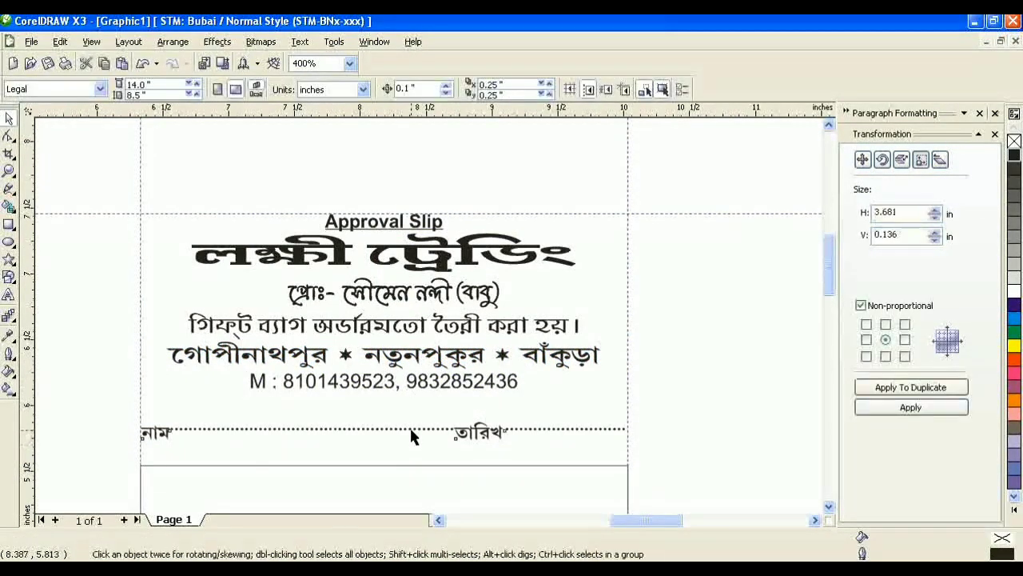
left_click_drag(412, 436, 394, 393)
left_click(677, 381)
left_click(502, 453)
Step: Stretch the table box's top up toward the name/date row
scroll(502, 452, "down", 1)
left_click(370, 322)
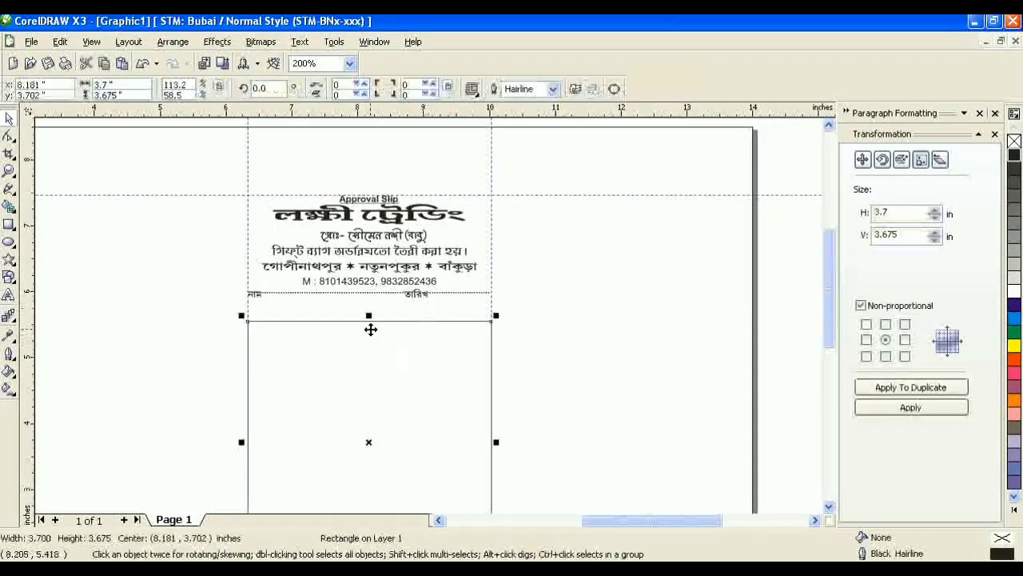
scroll(371, 329, "up", 1)
left_click_drag(427, 295, 429, 272)
left_click(541, 216)
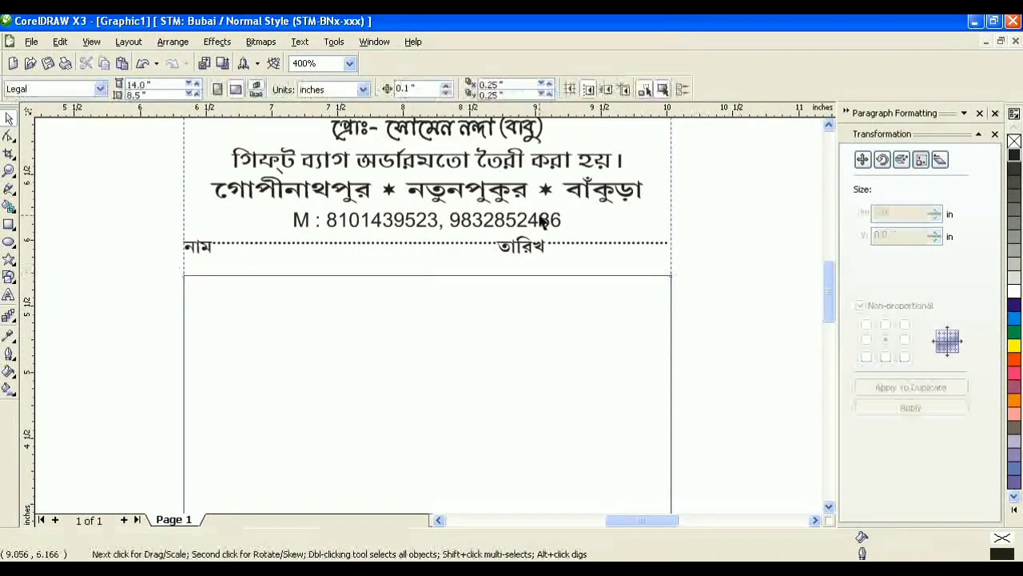
Step: Copy a text line into the box, retype it as বিবরণ, set STM-BNT-Indra 14 pt
left_click_drag(450, 132, 302, 294)
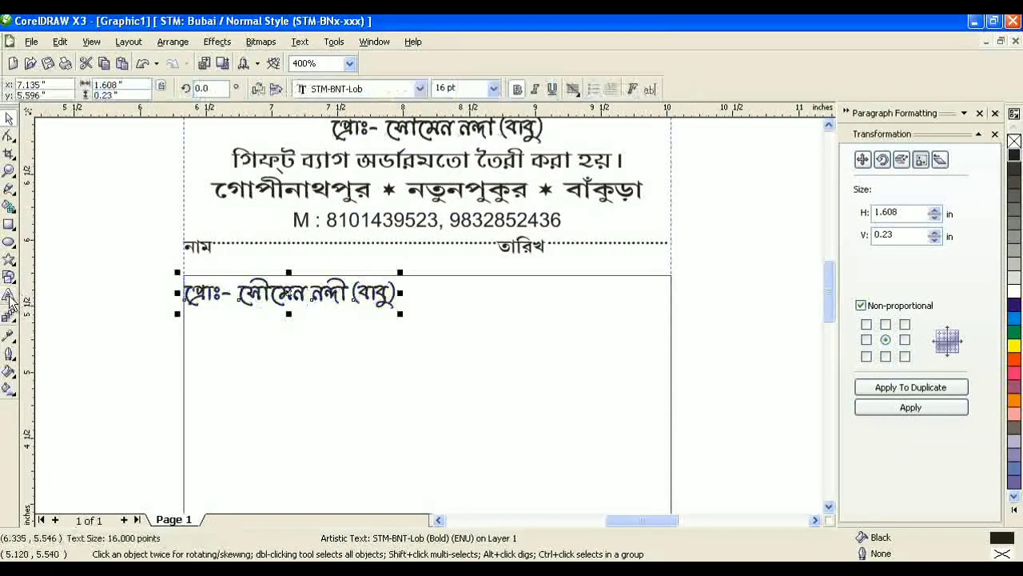
left_click(10, 297)
key("Delete")
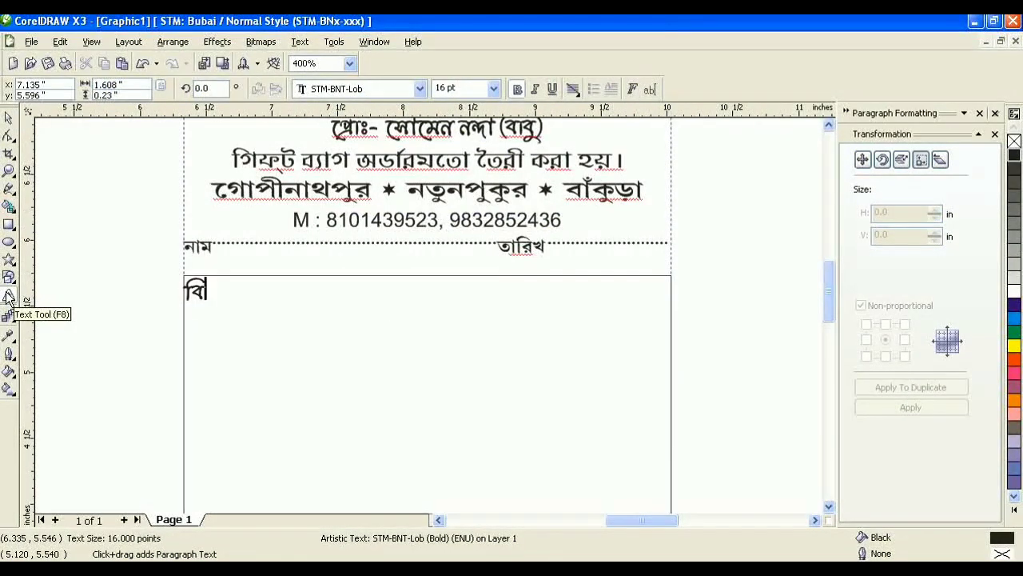
type("বিবরণ")
left_click(8, 119)
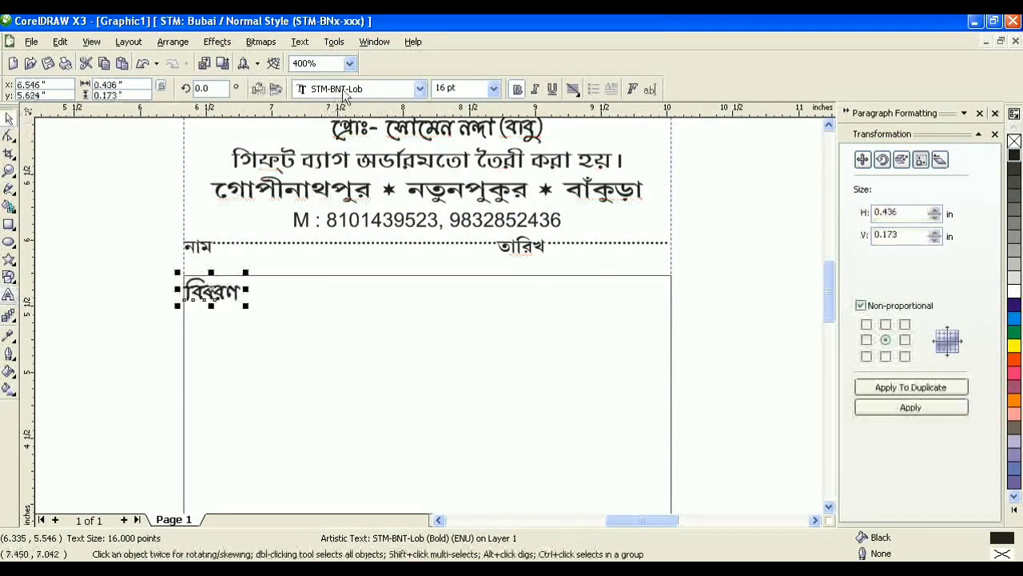
left_click(328, 91)
left_click(354, 171)
left_click(462, 89)
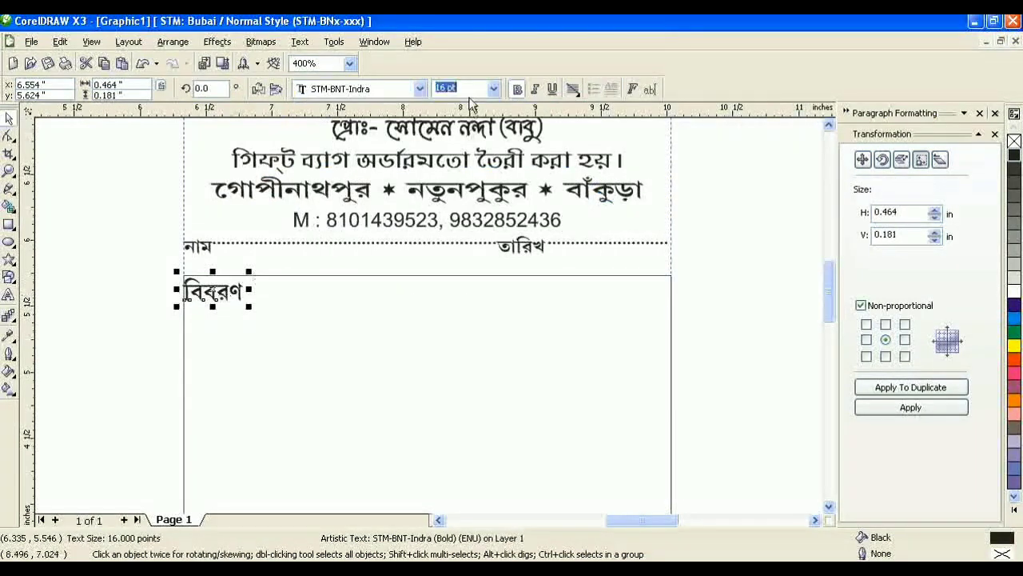
type("14")
key("Return")
Step: Leave a copy of বিবরণ to the right and retype it as পরিমাণ
key("Right")
key("Right")
left_click_drag(233, 292, 411, 292)
right_click(411, 292)
left_click(9, 299)
key("ctrl+a")
type("প")
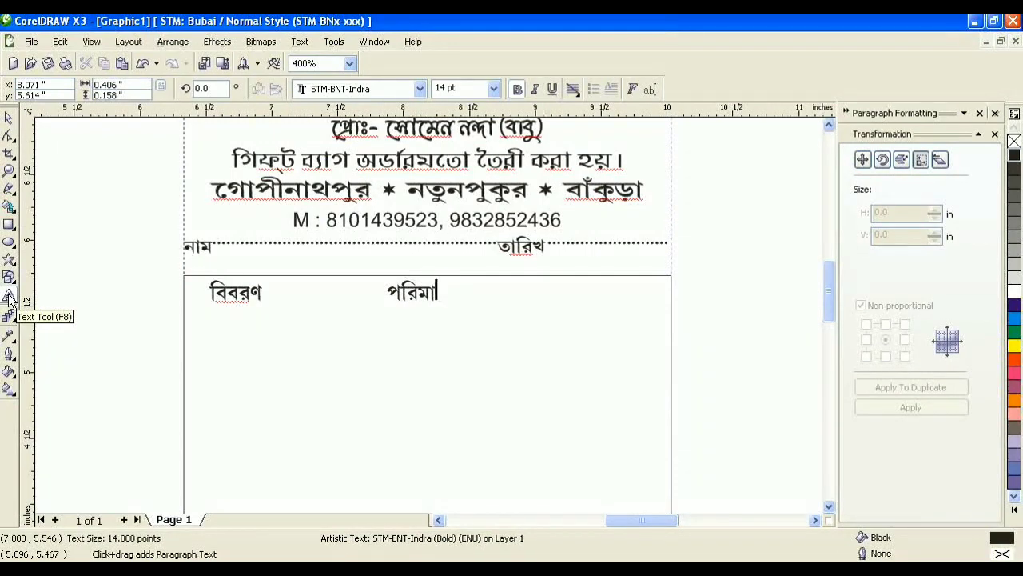
type("রিমাণ")
key("ctrl+a")
left_click(10, 120)
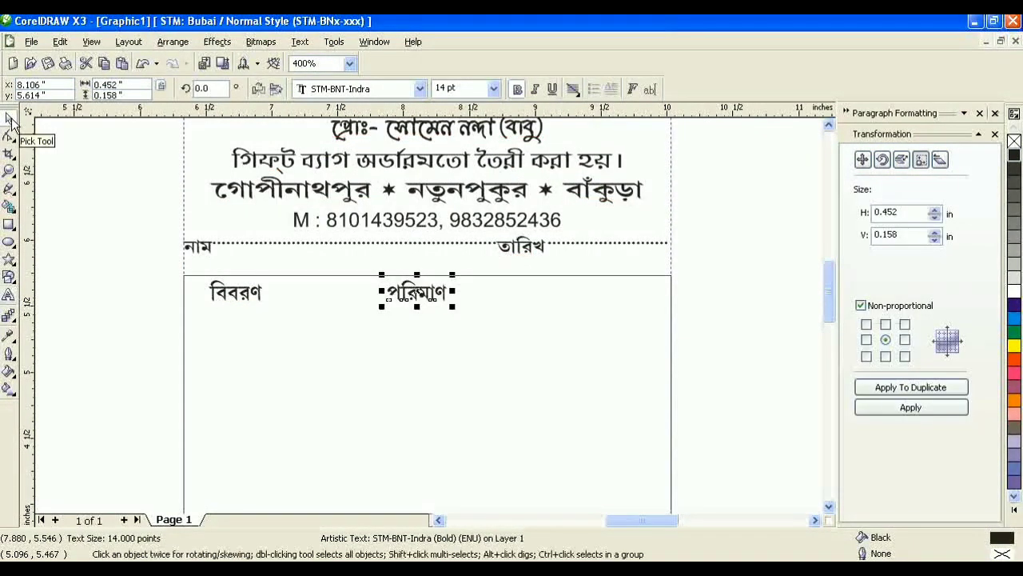
Step: Duplicate পরিমাণ to the right and retype the copy as দর
key("ctrl+d")
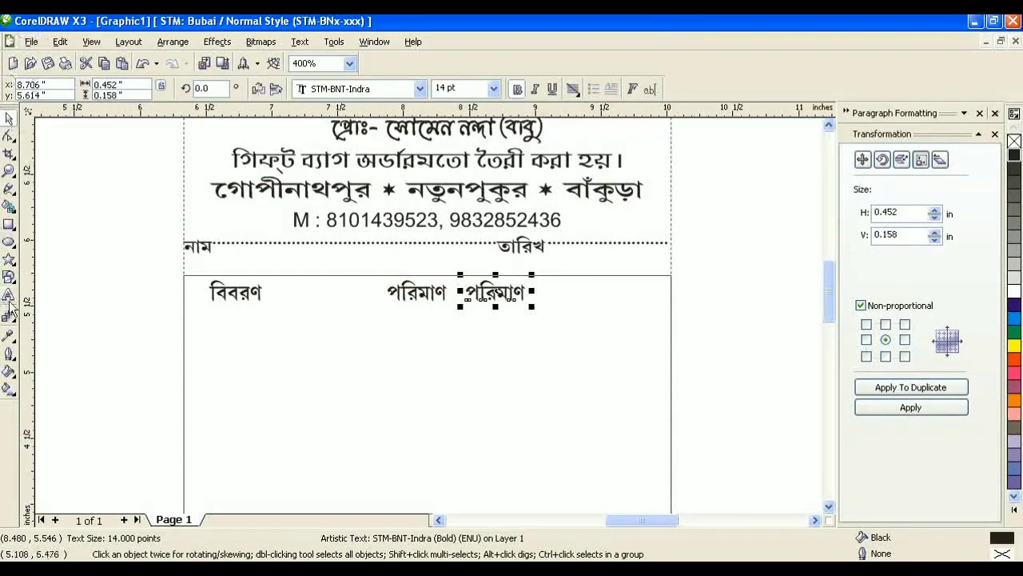
left_click(9, 298)
key("ctrl+a")
type("দর")
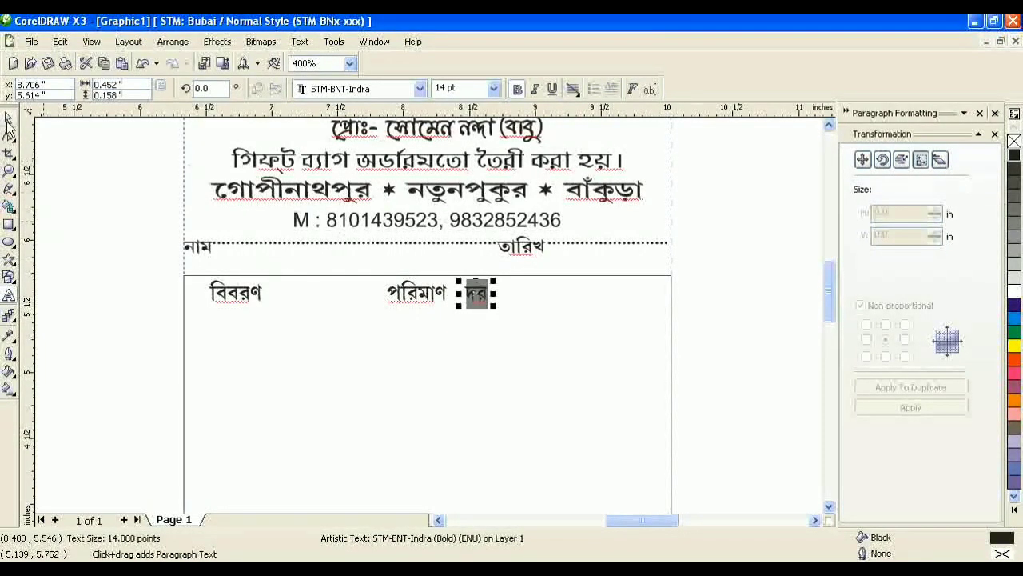
left_click(10, 120)
Step: Duplicate দর, move it right, and retype it as মূল্য
key("plus")
key("Right")
key("Right")
key("Right")
key("Right")
key("Right")
key("Right")
key("Right")
key("Right")
key("Right")
key("Right")
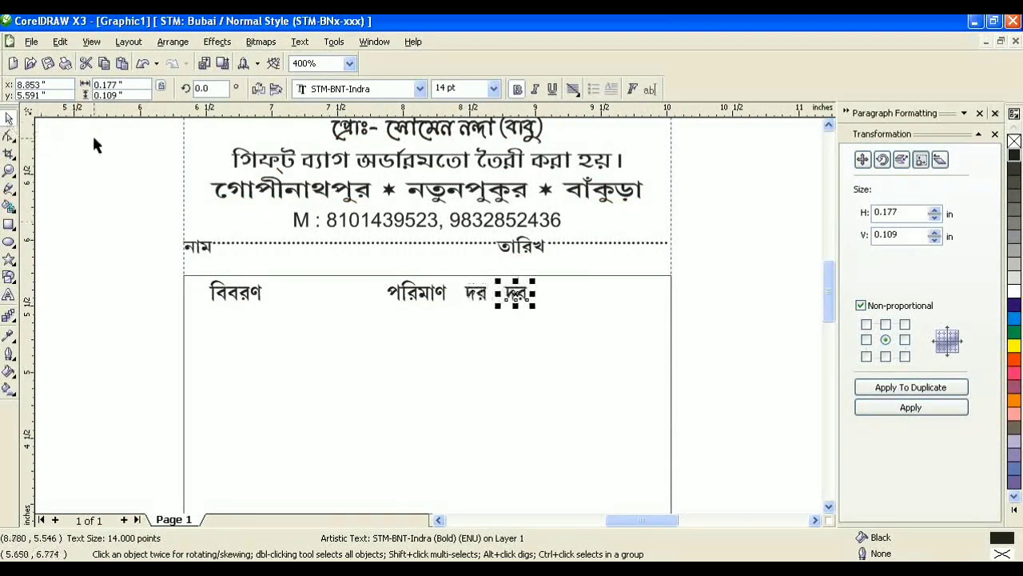
left_click(9, 297)
key("ctrl+a")
type("ম")
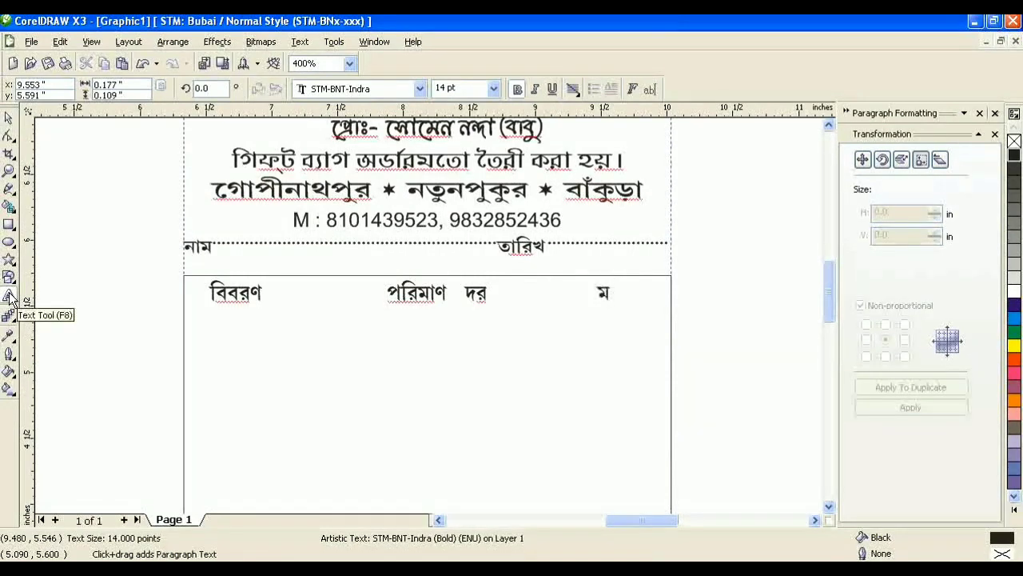
type("ূল্য")
key("ctrl+a")
left_click(10, 118)
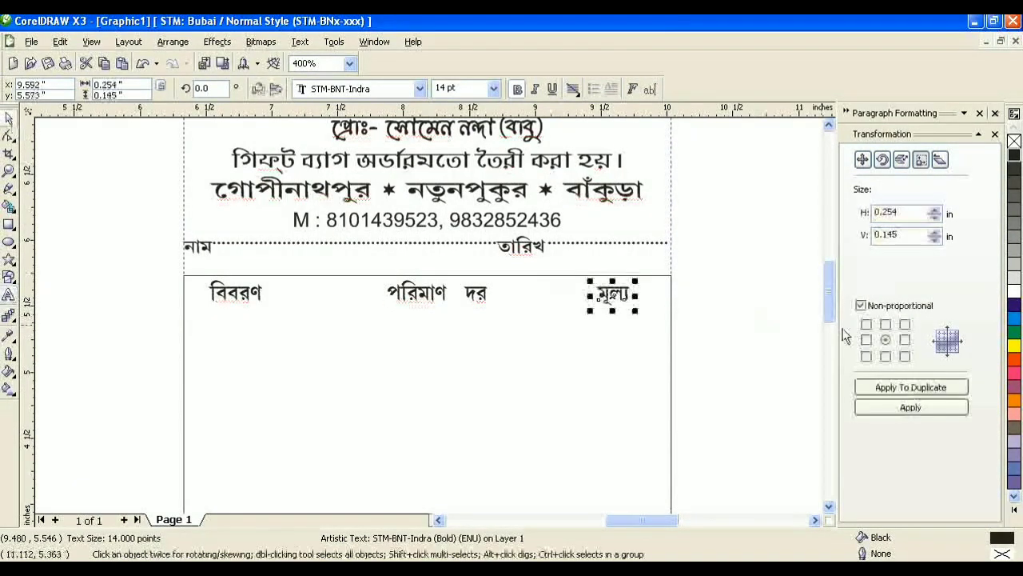
Step: Nudge the পরিমাণ heading slightly to the right
left_click(478, 297)
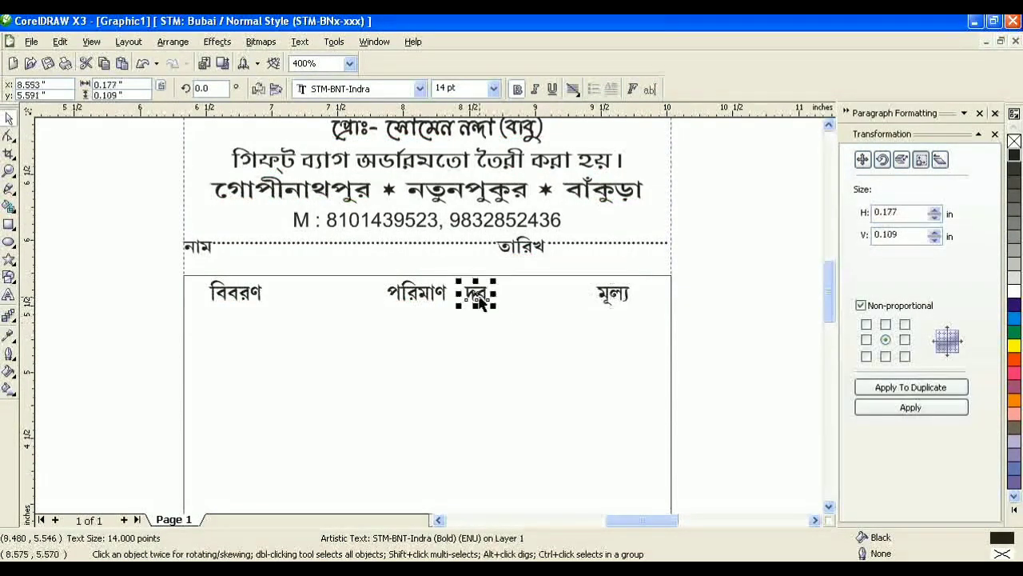
left_click(740, 325)
left_click(436, 299)
key("Right")
left_click(714, 302)
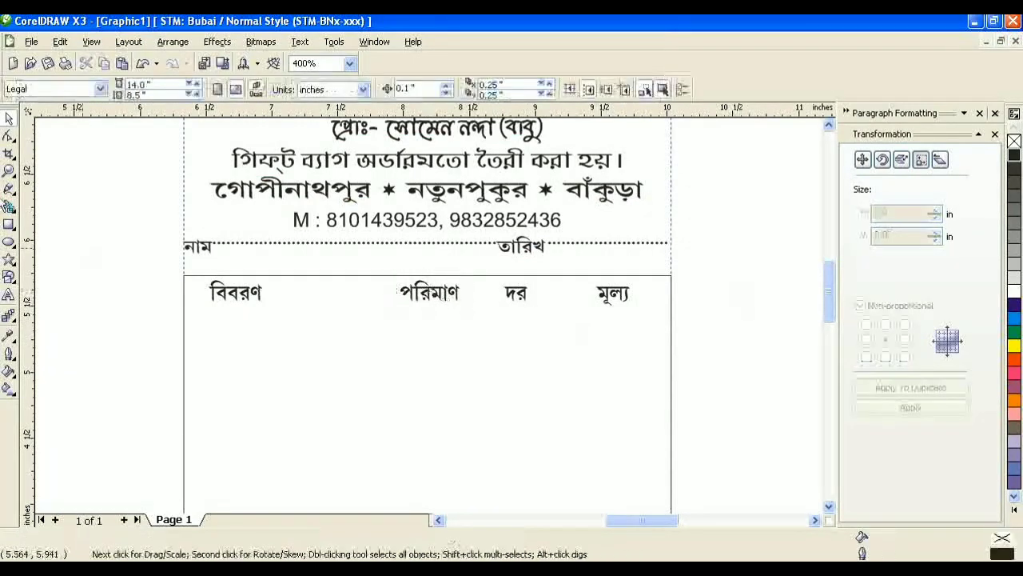
Step: Draw a freehand line across the table under the headings and make it 1.0 pt
left_click(10, 188)
left_click(182, 315)
left_click(671, 324, "ctrl")
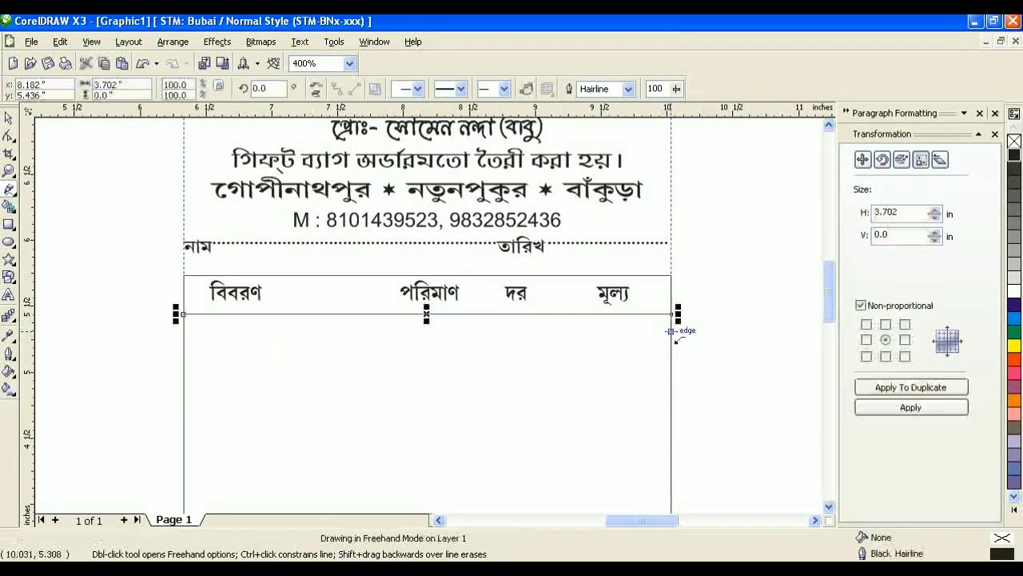
key("space")
left_click(629, 89)
left_click(600, 143)
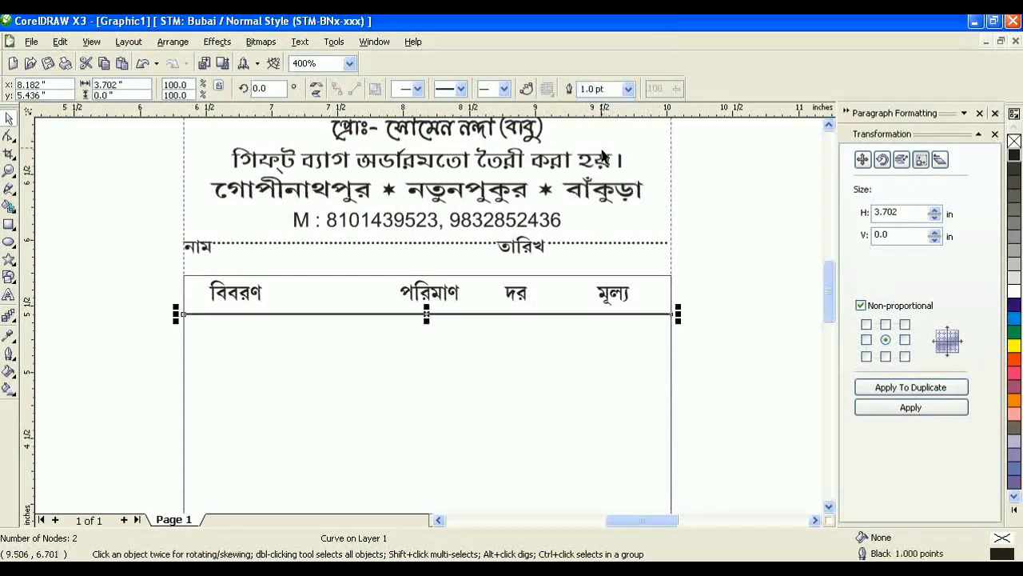
Step: Give the table's outer rectangle a 1.0 pt outline
left_click(377, 347)
left_click(552, 89)
left_click(523, 143)
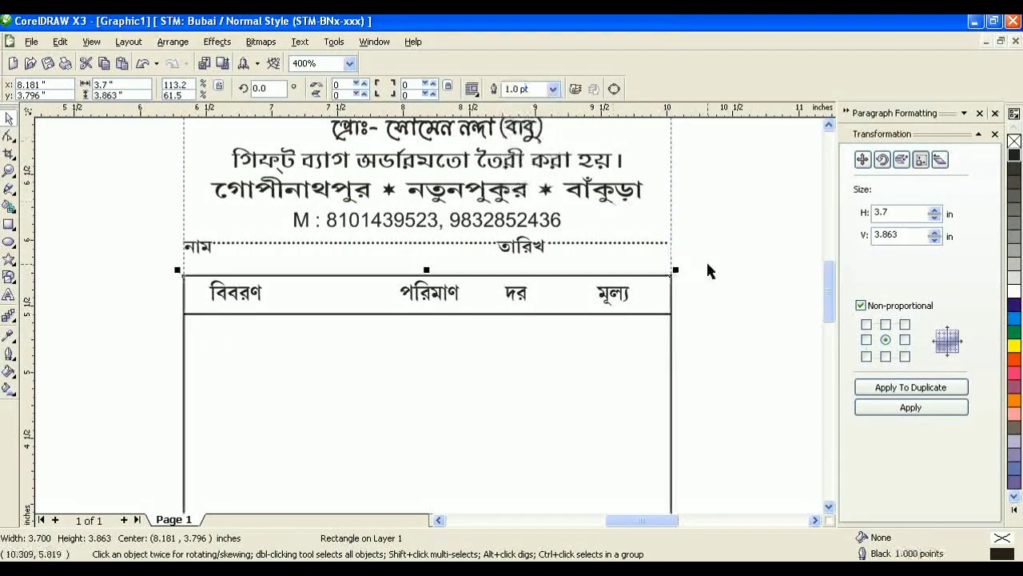
left_click(708, 270)
Step: Align বিবরণ, পরিমাণ, দর and মূল্য centers horizontally on one line
scroll(228, 283, "up", 2)
left_click(228, 284)
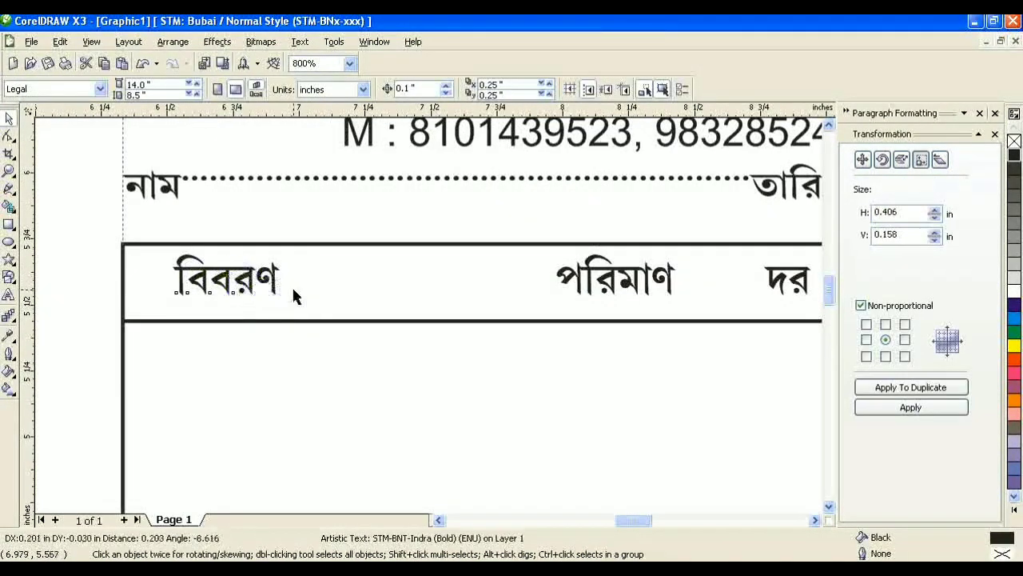
scroll(292, 285, "down", 2)
left_click(402, 276)
left_click(471, 273, "shift")
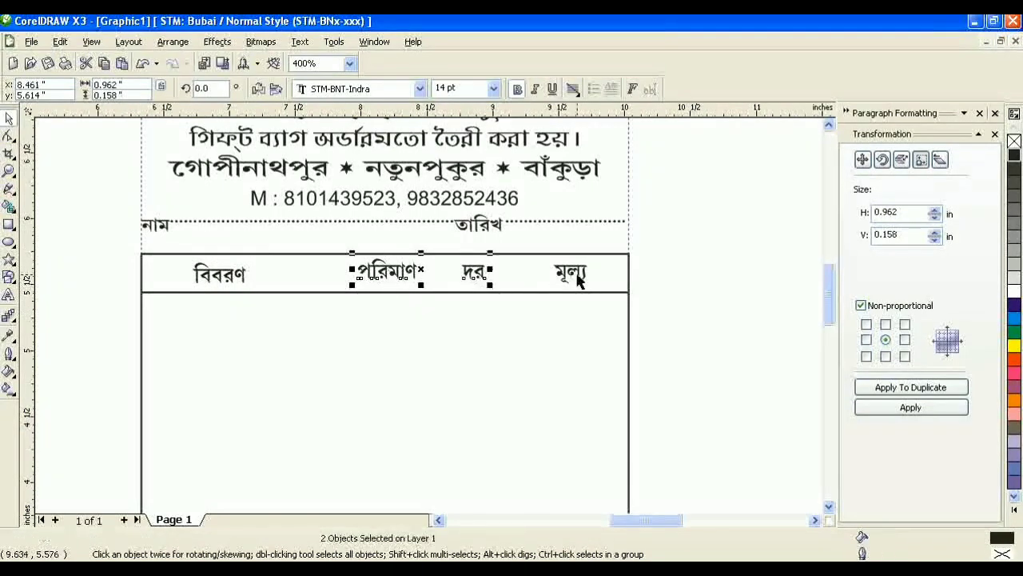
left_click(577, 276, "shift")
left_click(170, 46)
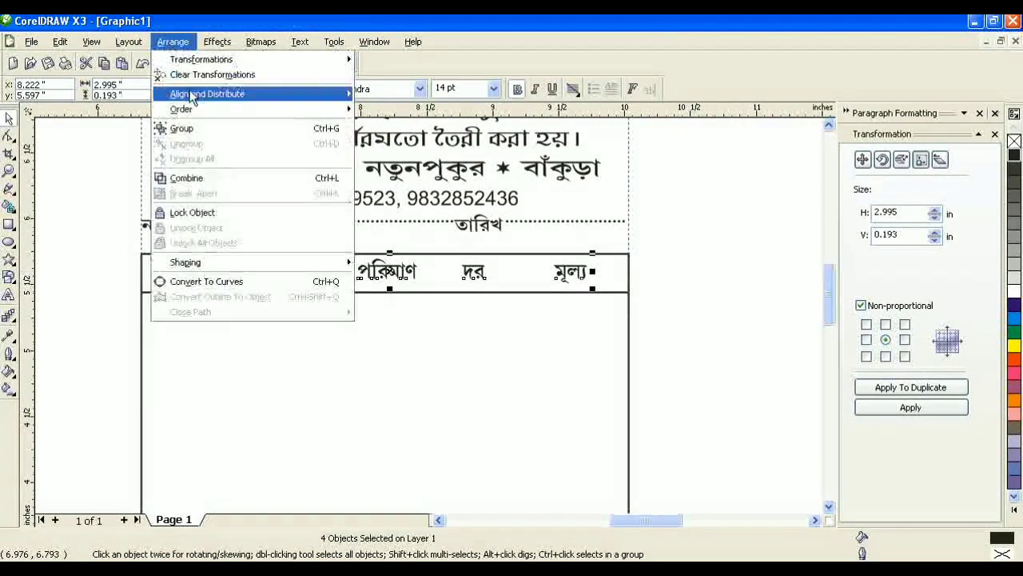
mouse_move(194, 94)
left_click(405, 157)
left_click(761, 313)
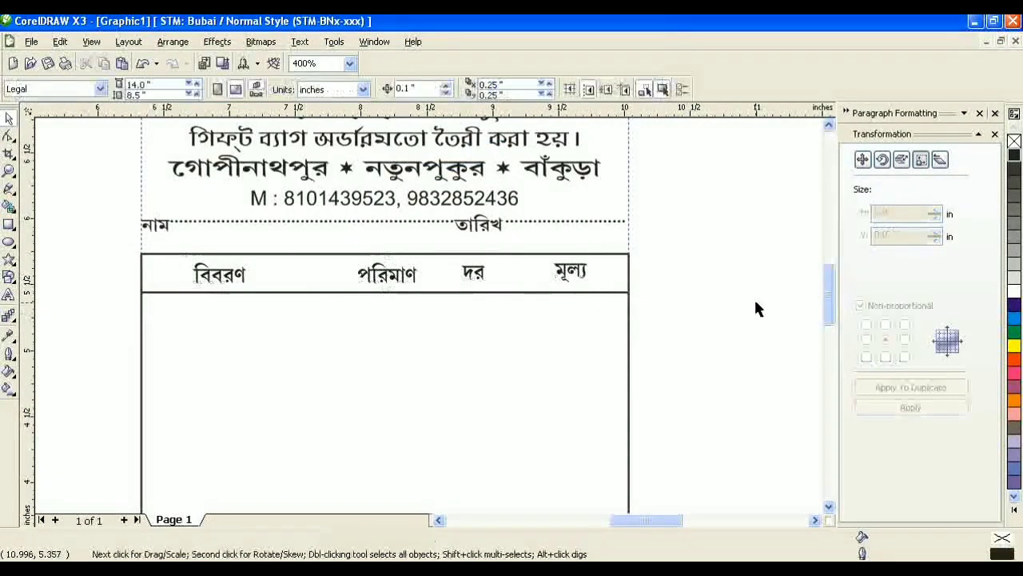
Step: Align দর and মূল্য horizontally so they sit level
left_click(569, 274)
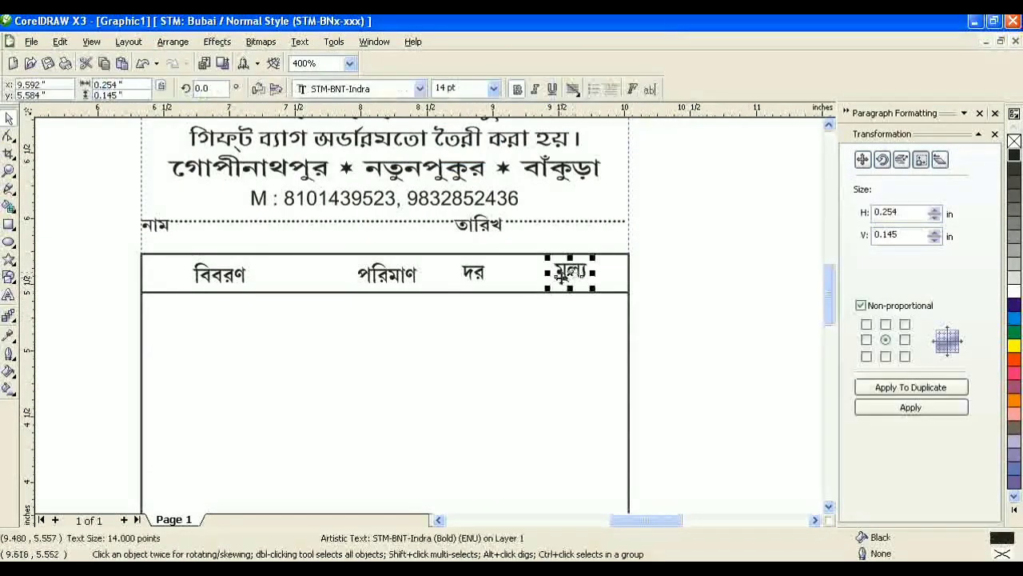
left_click(477, 274, "shift")
left_click(173, 42)
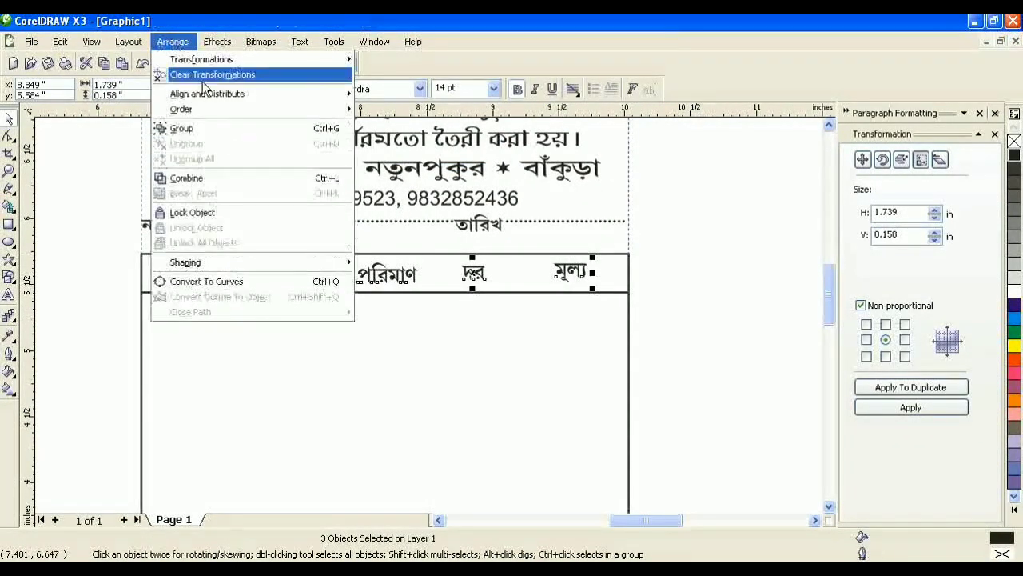
mouse_move(200, 94)
left_click(417, 157)
scroll(510, 330, "up", 1)
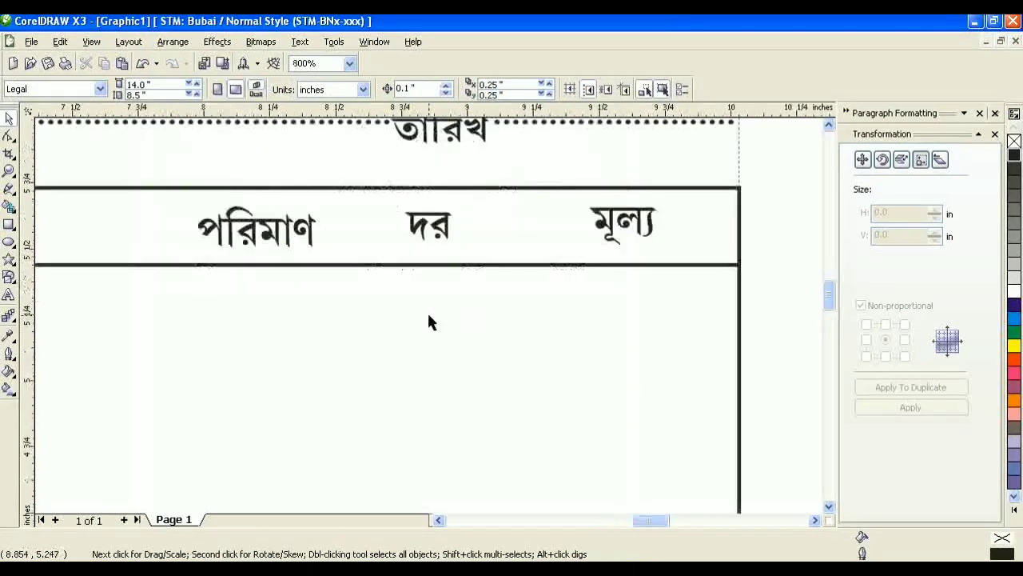
scroll(424, 320, "down", 1)
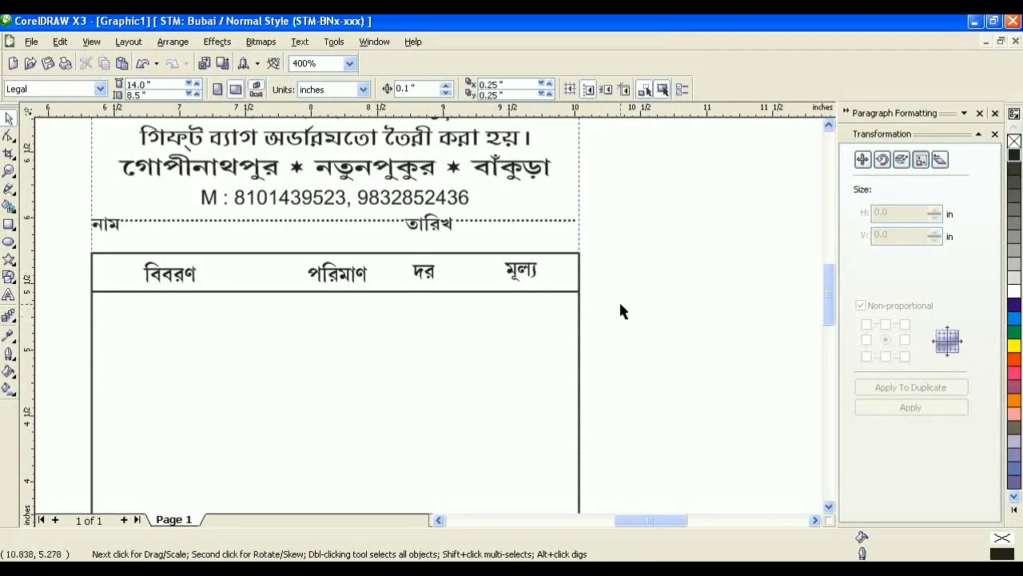
left_click(5, 188)
scroll(402, 411, "down", 1)
scroll(434, 296, "down", 2)
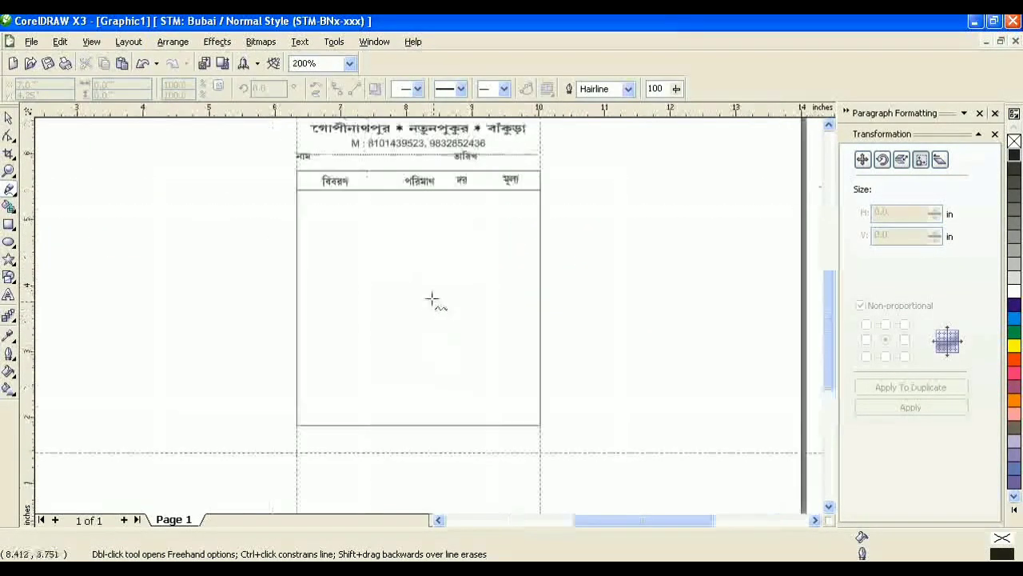
Step: Draw a 1.0 pt vertical column line below the header row and place copies between headings
scroll(395, 174, "up", 2)
left_click(382, 254)
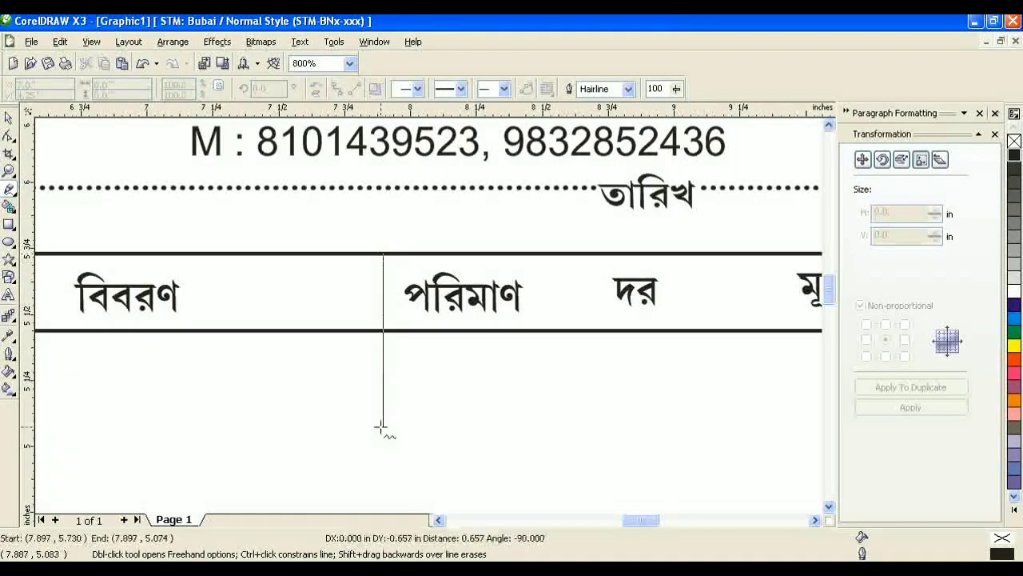
left_click(382, 446)
key("space")
left_click(628, 88)
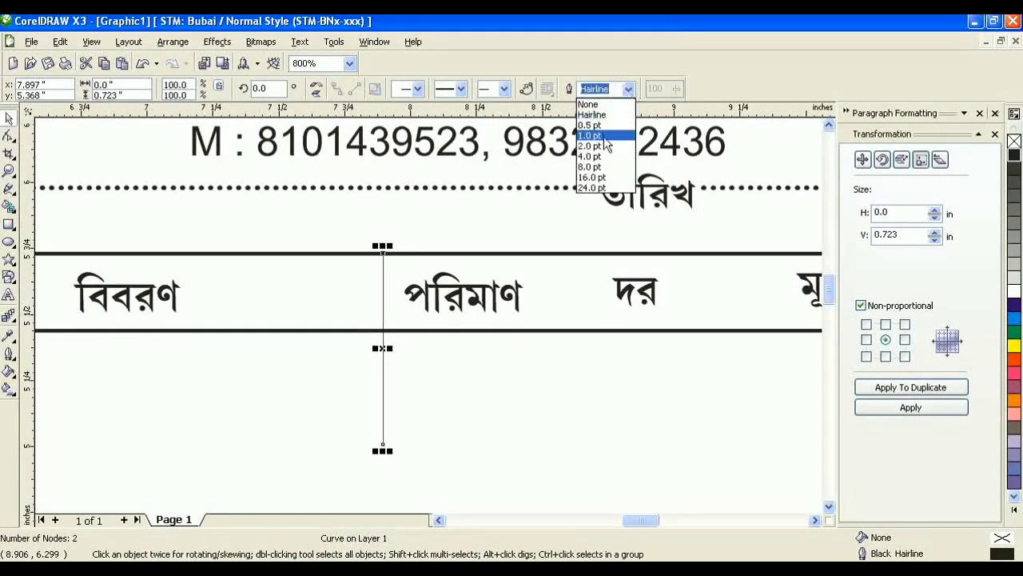
left_click(604, 136)
left_click_drag(382, 349, 680, 359)
Step: Nudge the মূল্য heading and the column line to its left slightly right
scroll(444, 304, "down", 1)
left_click(444, 267)
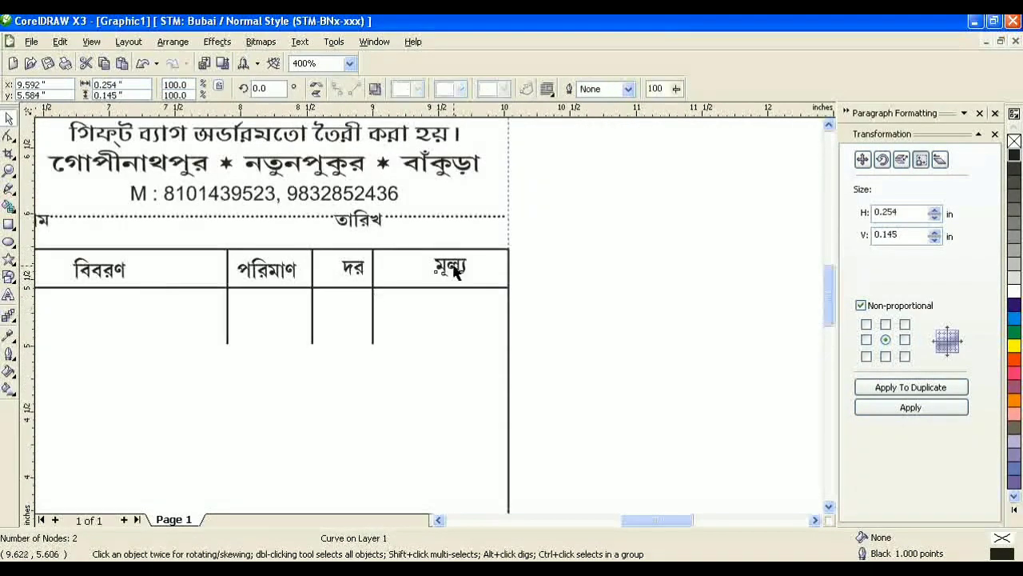
scroll(432, 305, "down", 1)
scroll(441, 267, "up", 1)
left_click(442, 263)
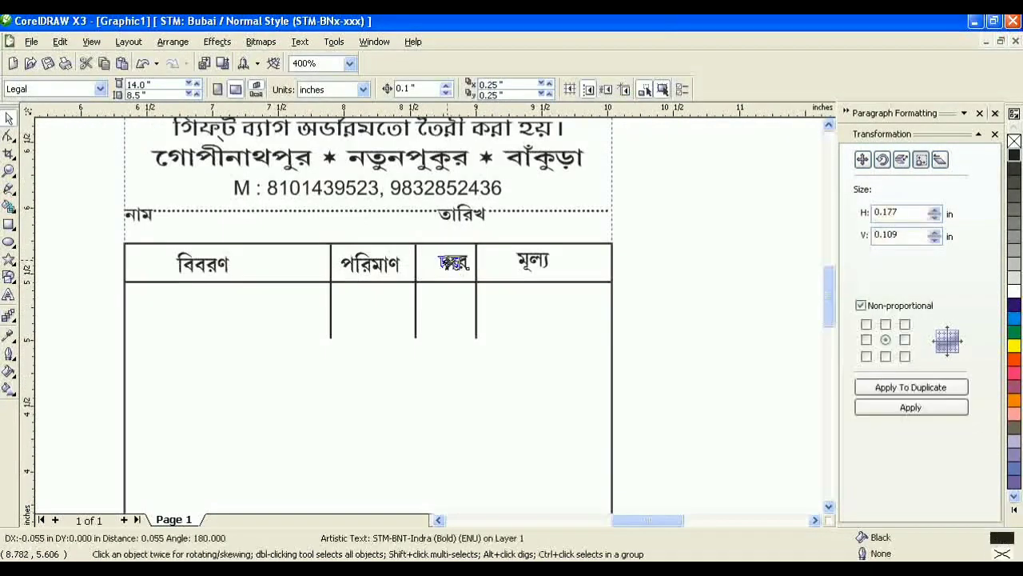
left_click(680, 304)
scroll(381, 352, "down", 1)
scroll(415, 276, "up", 1)
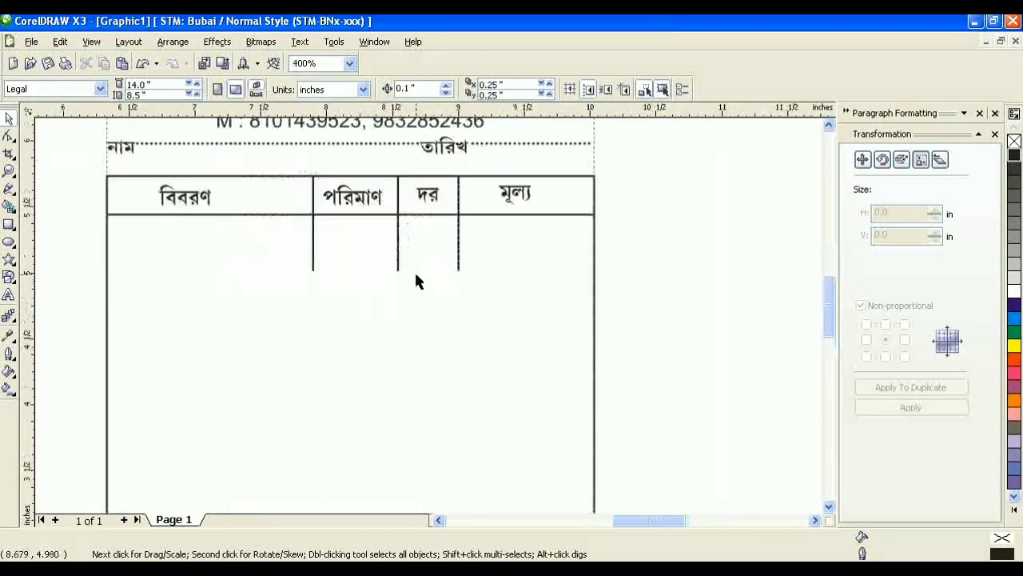
left_click(514, 194)
key("Right")
left_click(458, 217)
key("Right")
key("Right")
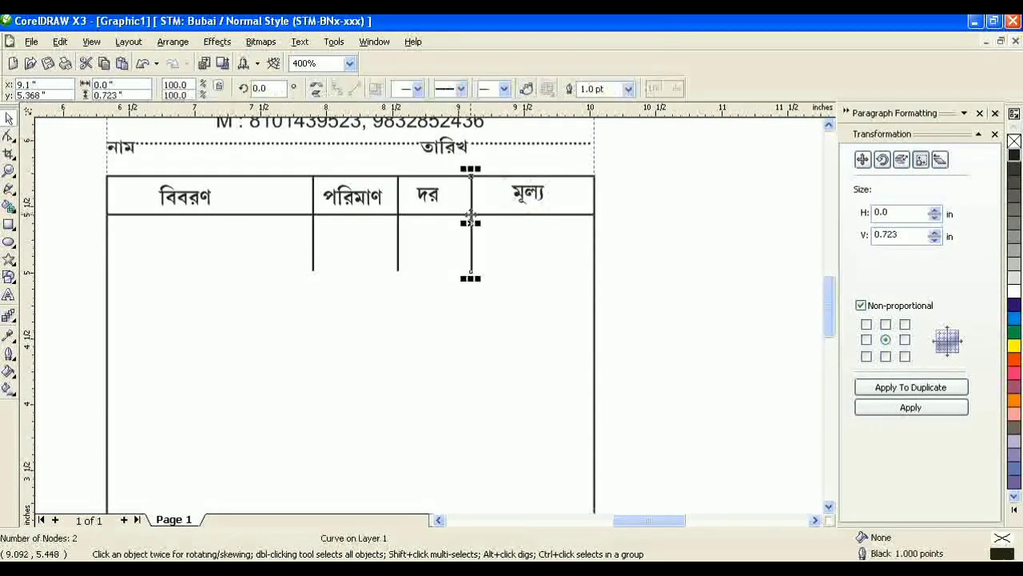
left_click(616, 226)
Step: Nudge the দর and পরিমাণ headings and their left column lines slightly right
left_click(432, 196)
key("Right")
key("Right")
left_click(566, 234)
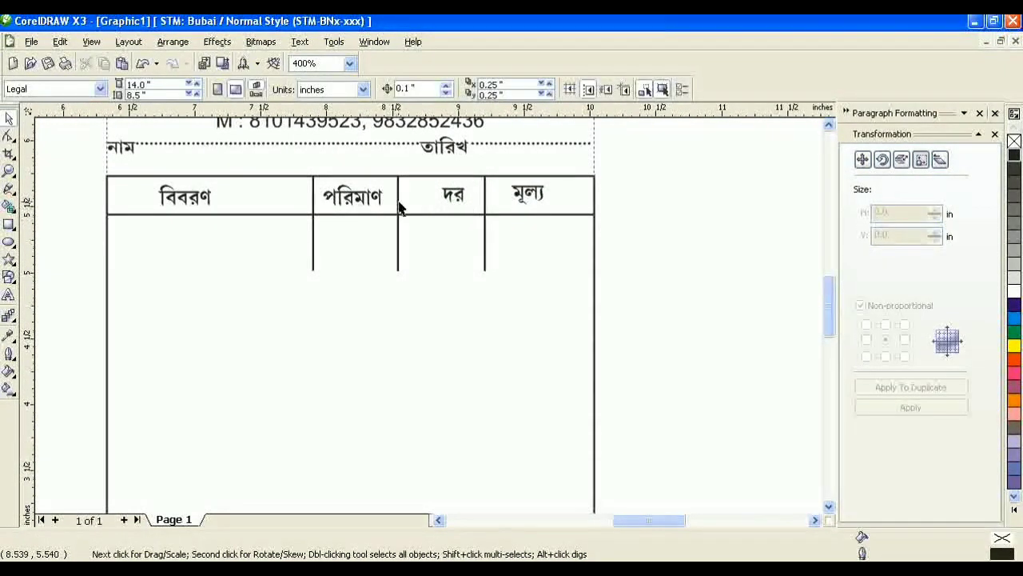
left_click(397, 217)
key("Right")
key("Right")
left_click(359, 211)
left_click(348, 196)
key("Right")
key("Right")
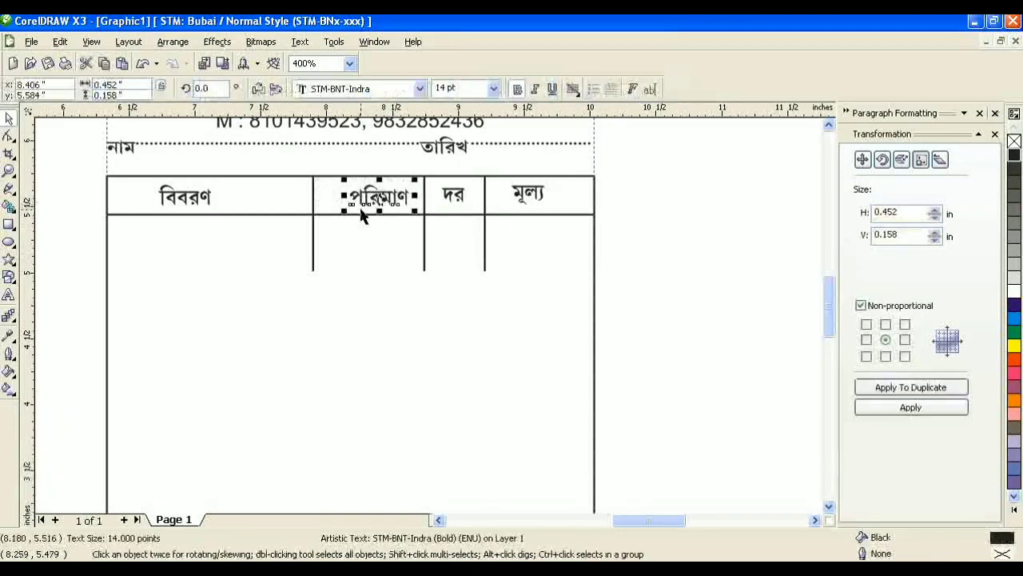
left_click(314, 216)
key("Right")
key("Right")
left_click(572, 306)
scroll(425, 323, "down", 2)
scroll(362, 452, "up", 1)
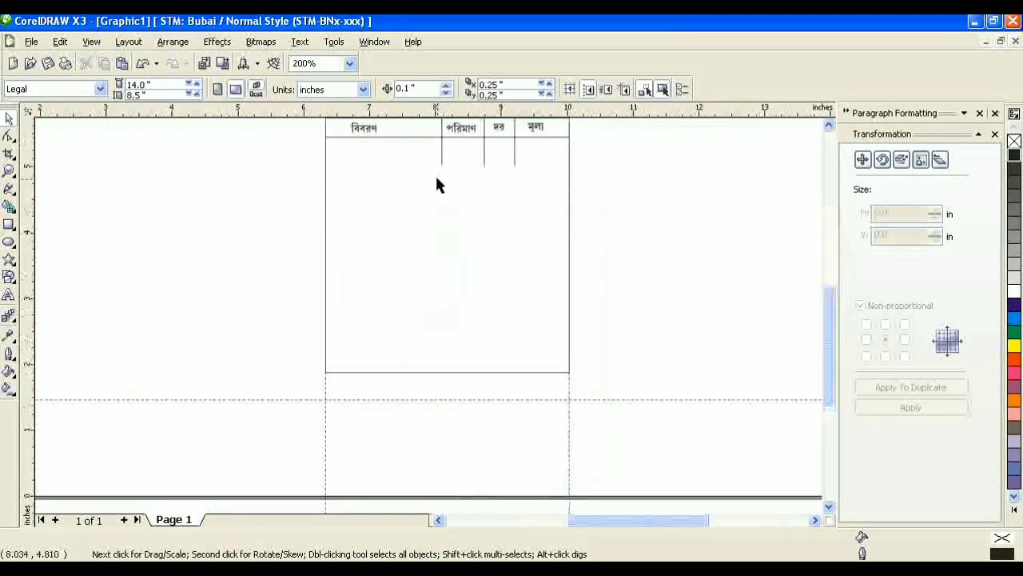
left_click(442, 162)
Step: Stretch the three selected column lines down to the table's bottom
left_click(484, 164, "shift")
left_click(513, 159, "shift")
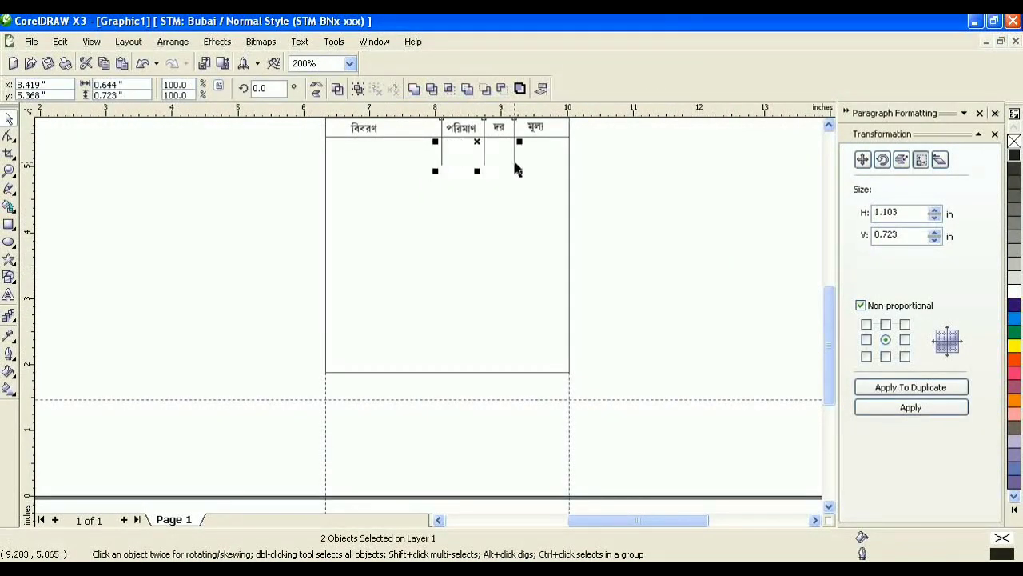
left_click_drag(475, 171, 474, 380)
scroll(427, 320, "up", 1)
scroll(365, 304, "up", 1)
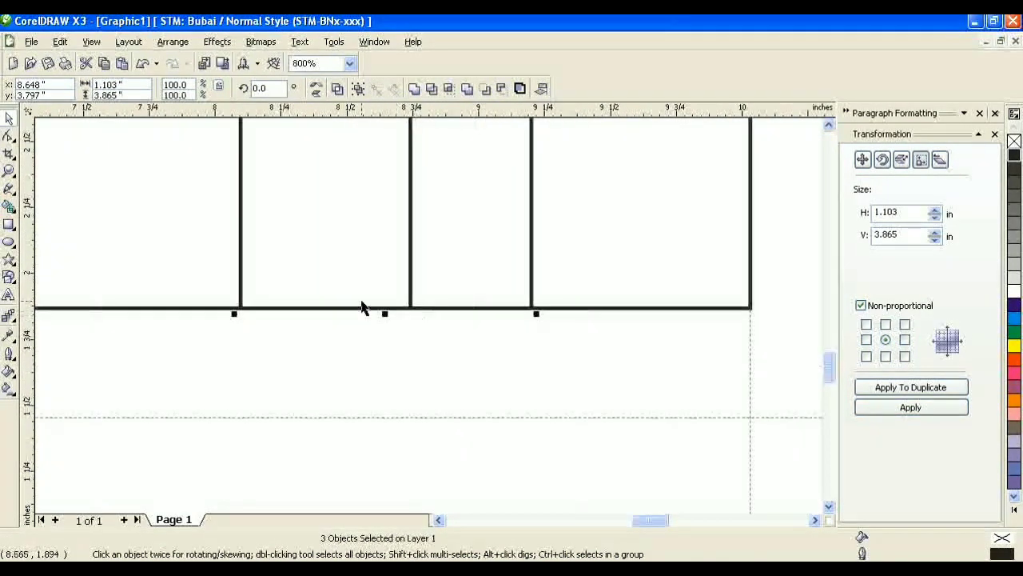
left_click(416, 325)
Step: Draw a horizontal freehand line across the table near the bottom at 1.0 pt
left_click(242, 283)
scroll(242, 283, "down", 1)
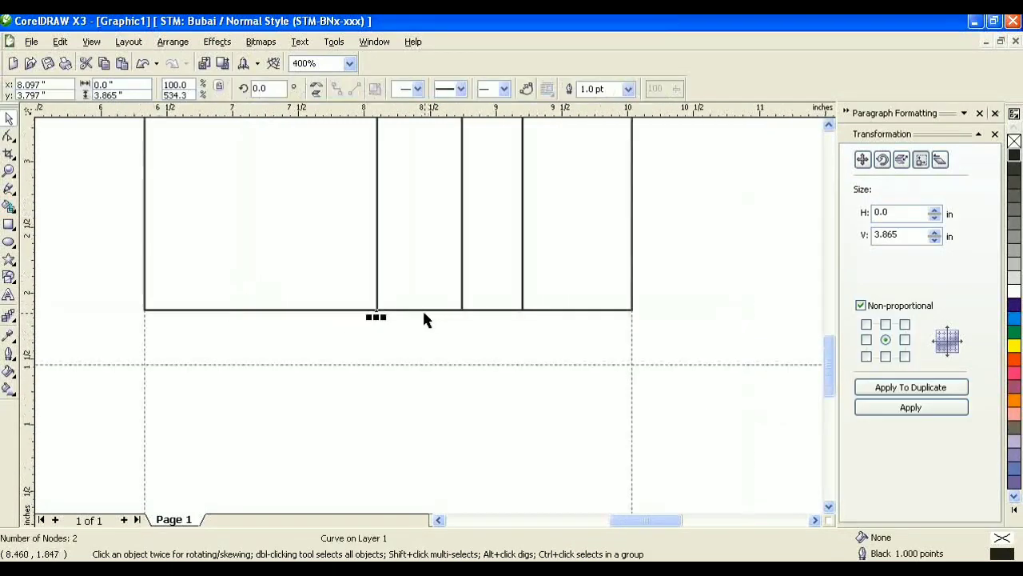
left_click(12, 189)
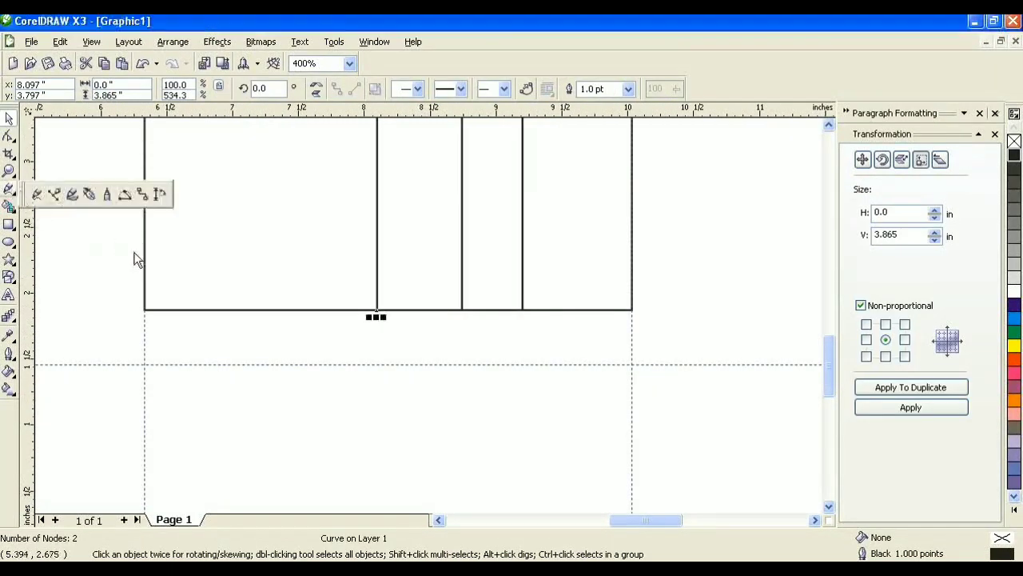
left_click(46, 195)
left_click(145, 259)
left_click(630, 260)
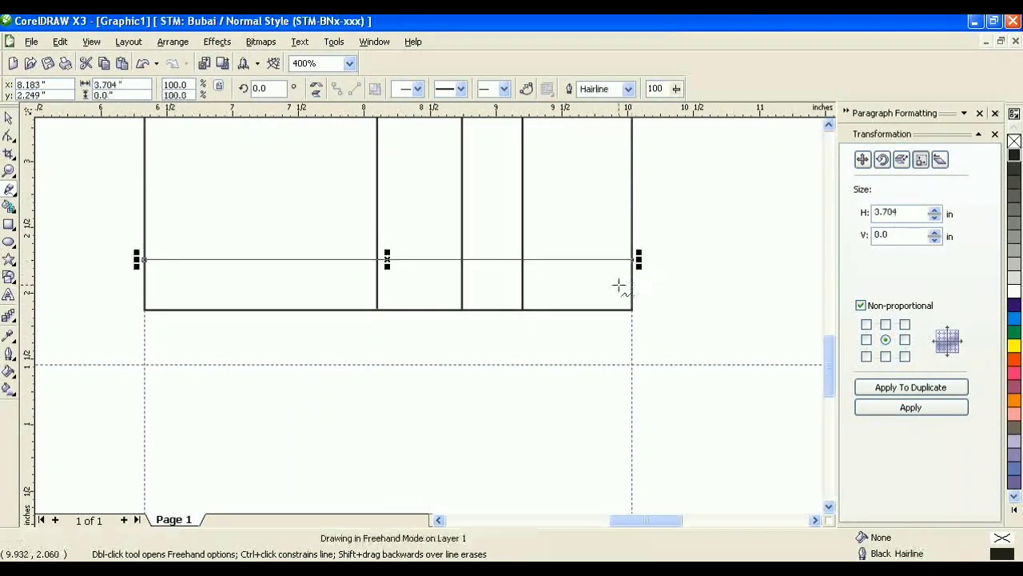
key("space")
left_click(629, 88)
left_click(603, 174)
Step: Nudge the total-row line slightly downward
scroll(388, 296, "up", 1)
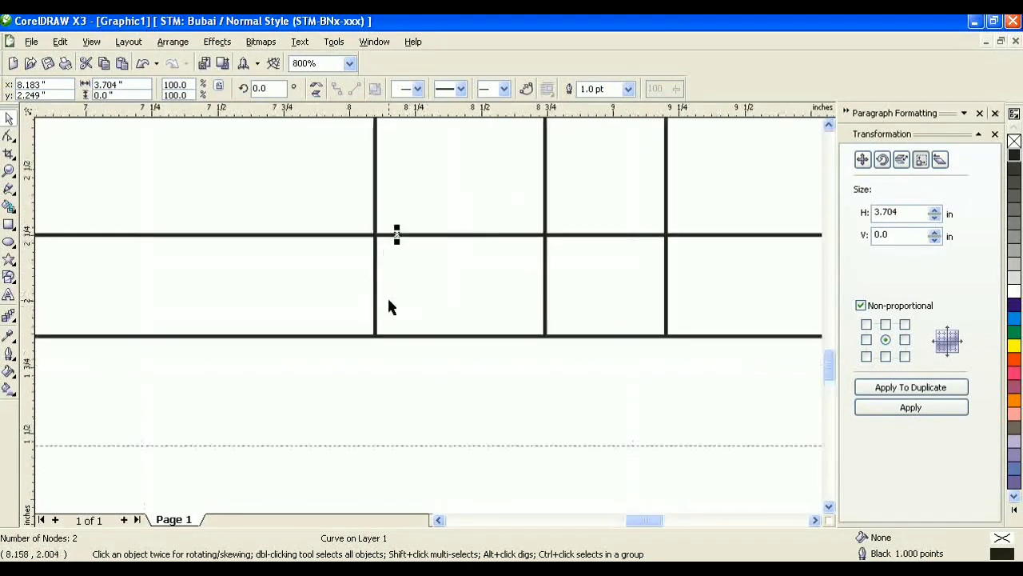
left_click(376, 284)
left_click(391, 235)
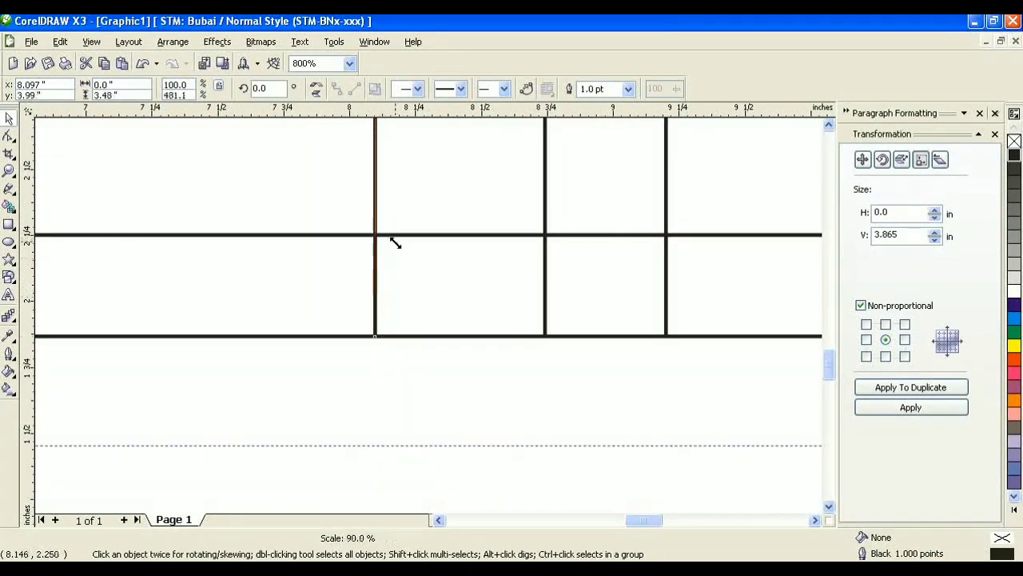
scroll(429, 321, "down", 1)
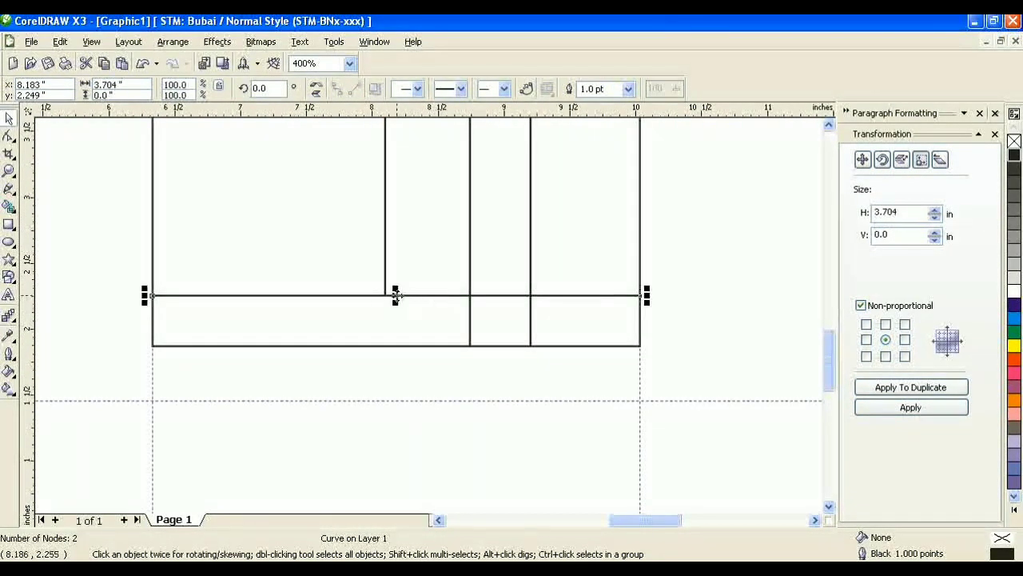
left_click_drag(396, 295, 396, 301)
left_click(488, 314)
Step: Shorten the first column line so it meets the total-row line
scroll(488, 314, "up", 1)
left_click(283, 280)
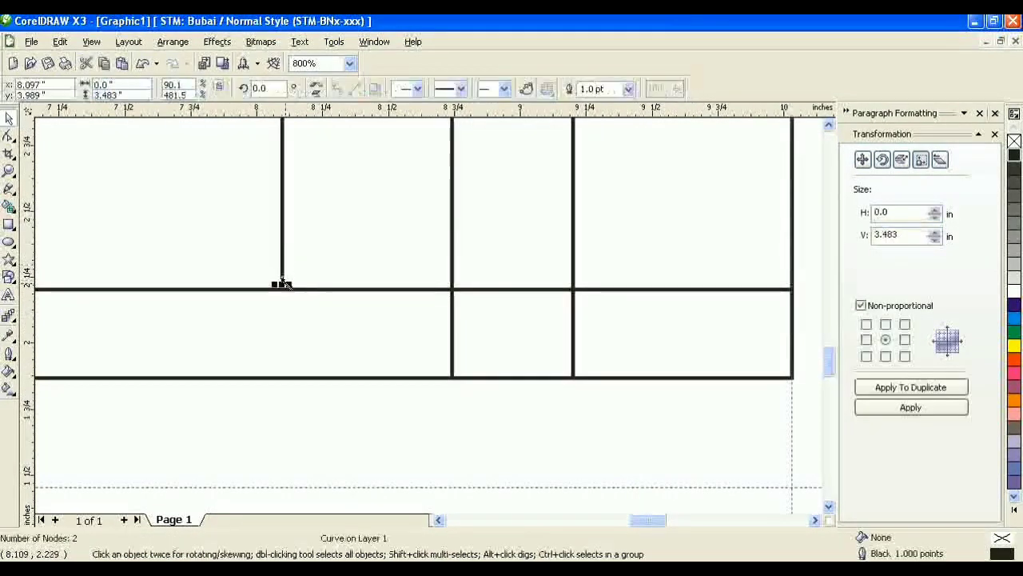
left_click_drag(283, 283, 302, 298)
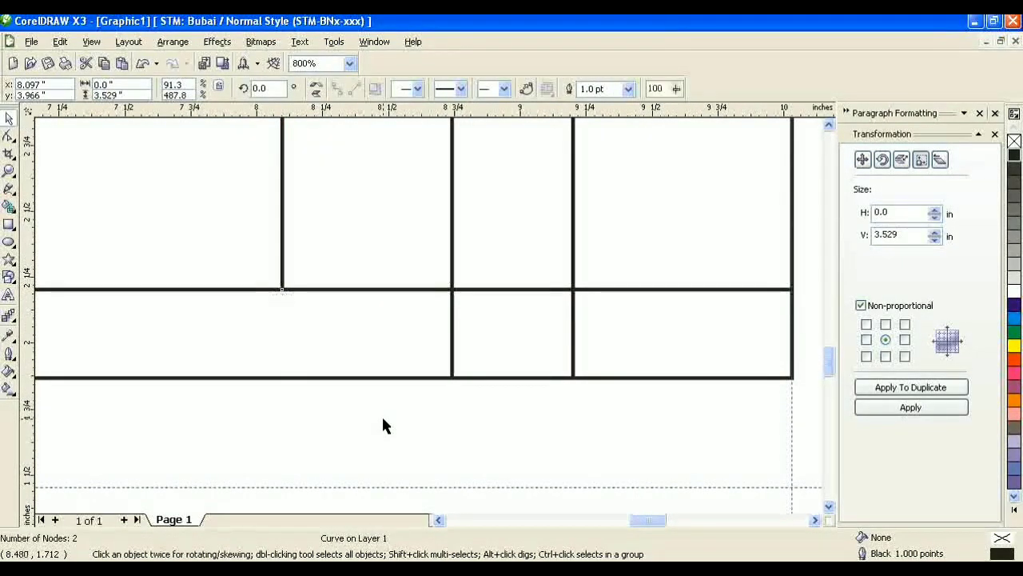
left_click(381, 414)
scroll(426, 316, "down", 2)
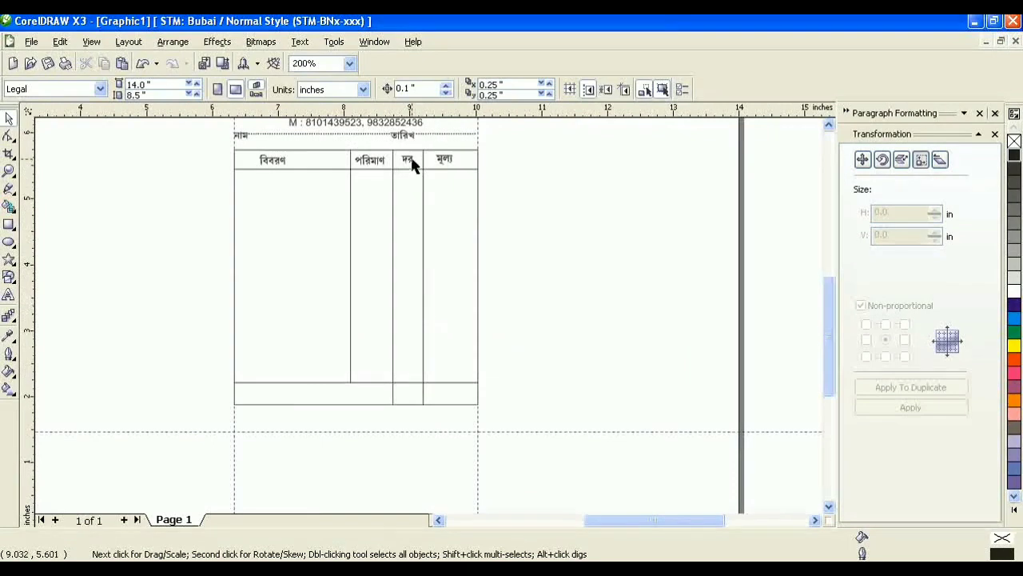
Step: Copy the দর heading into the bottom row, retype it as মোট-, and center it
left_click_drag(412, 164, 413, 393)
right_click(413, 393)
scroll(426, 412, "up", 2)
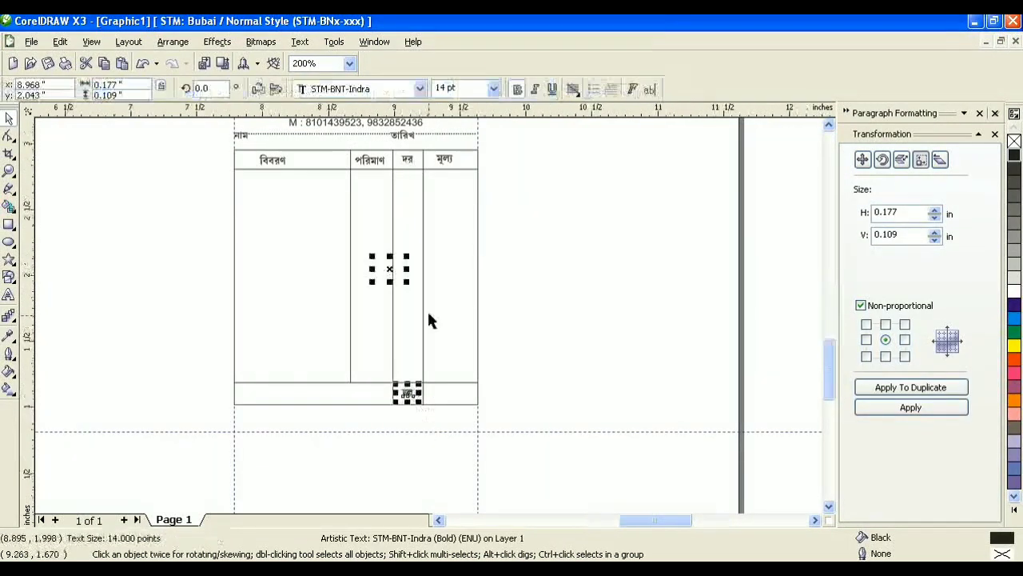
left_click(9, 295)
type("ে")
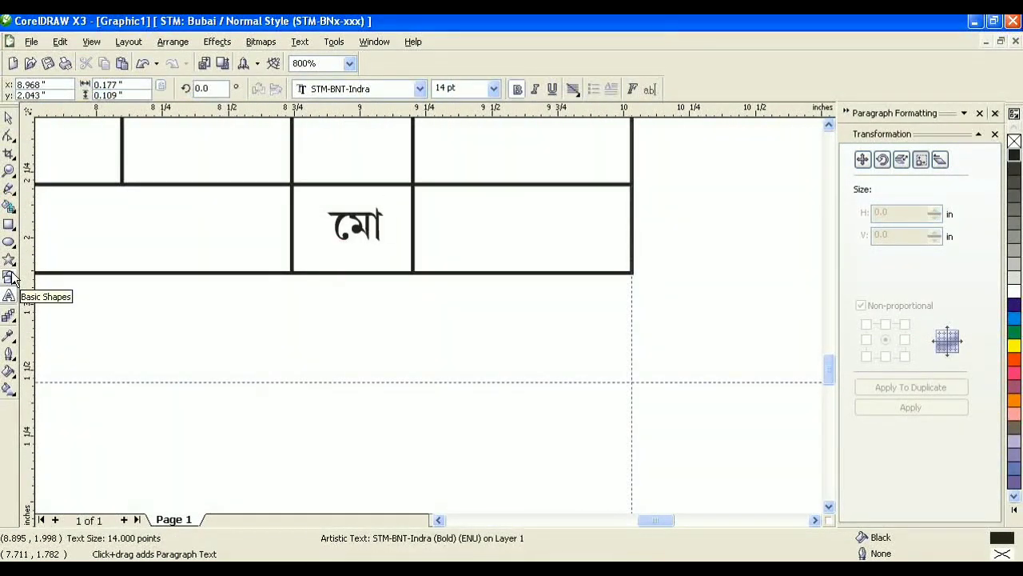
key("ctrl+a")
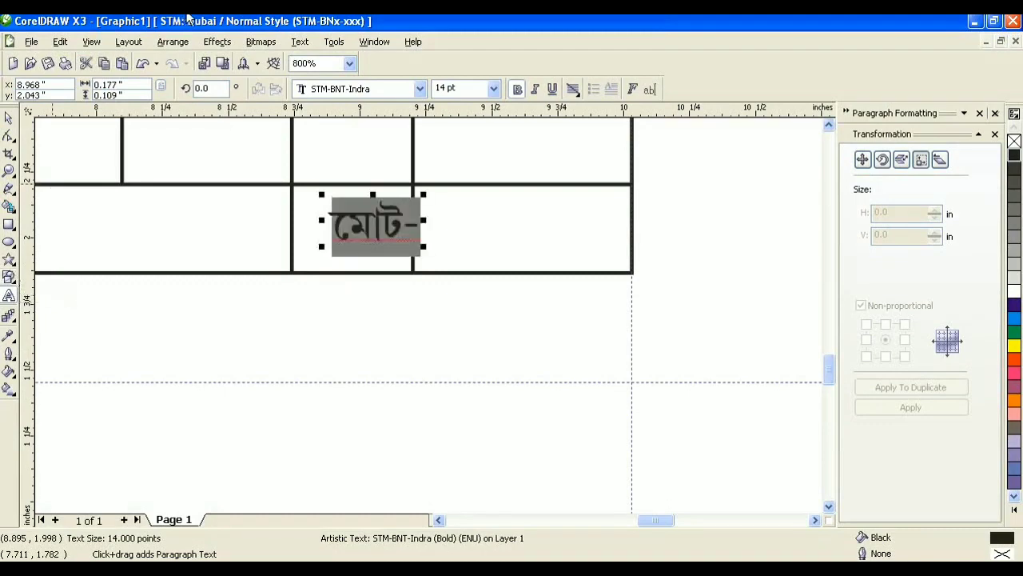
left_click(8, 118)
left_click_drag(378, 218, 357, 218)
left_click(731, 257)
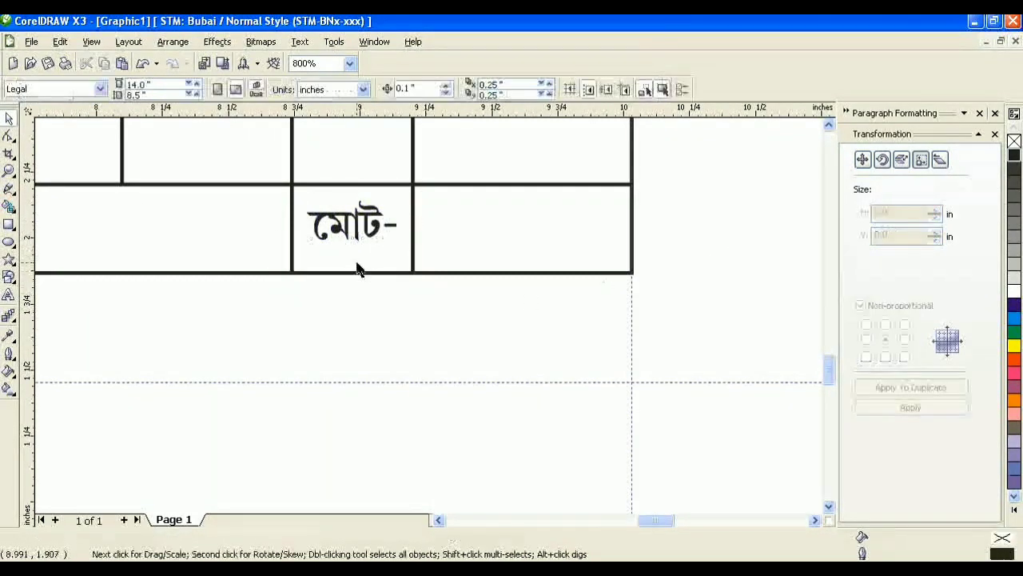
scroll(359, 269, "down", 1)
Step: Copy মোট- to the right below the table and retype it as স্বাক্ষর
left_click_drag(435, 298, 486, 370)
right_click(486, 370)
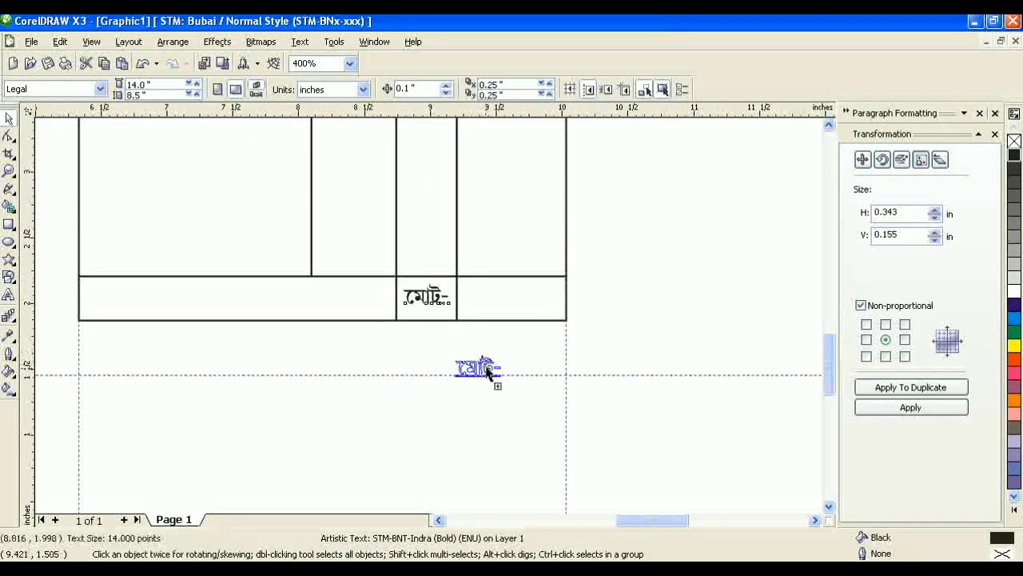
left_click(11, 296)
key("ctrl+a")
type("স")
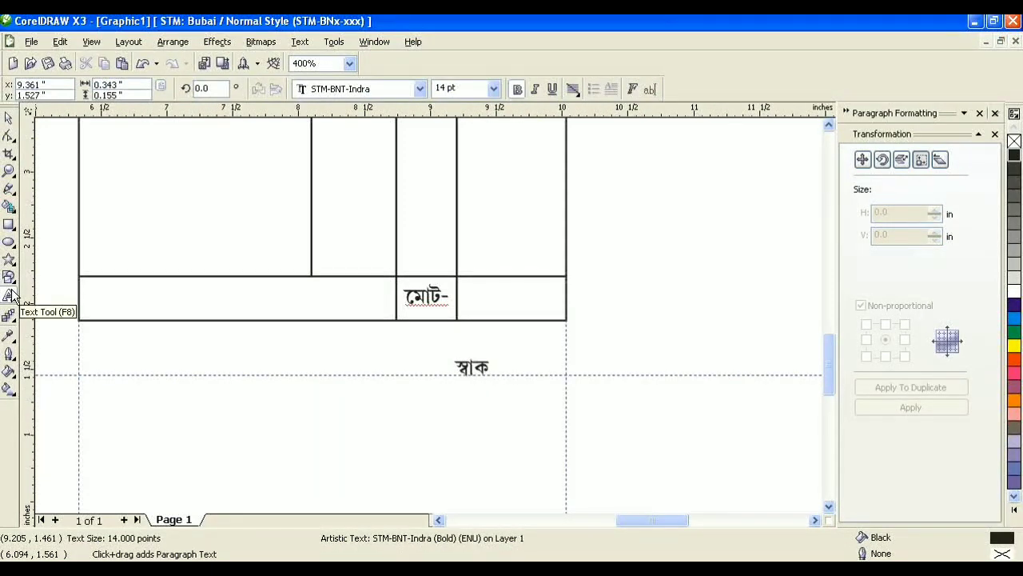
key("ctrl+a")
left_click(8, 117)
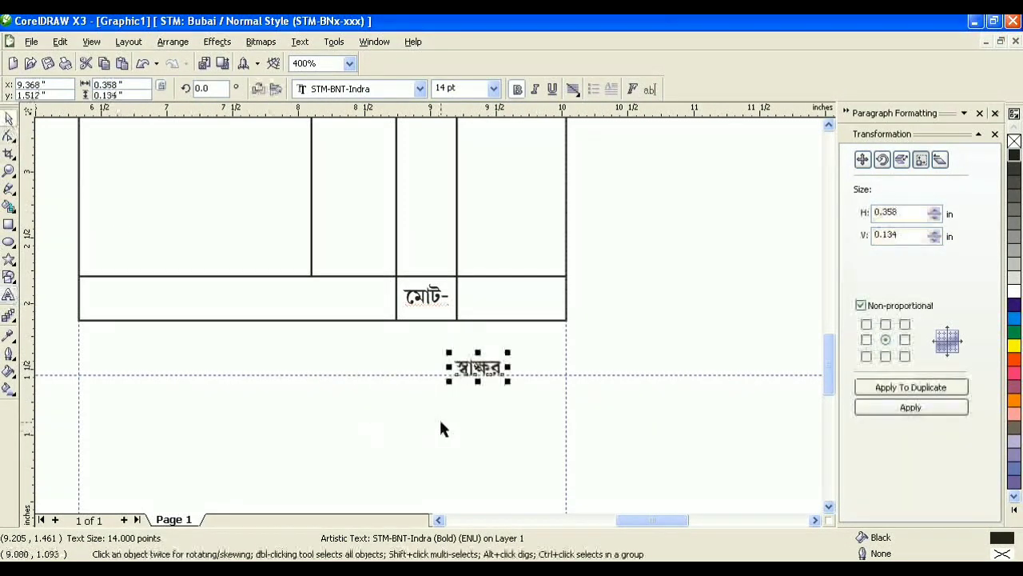
Step: Copy স্বাক্ষর to the left below the table and retype it as ধন্যবাদ !
left_click_drag(479, 378, 158, 377)
left_click(11, 296)
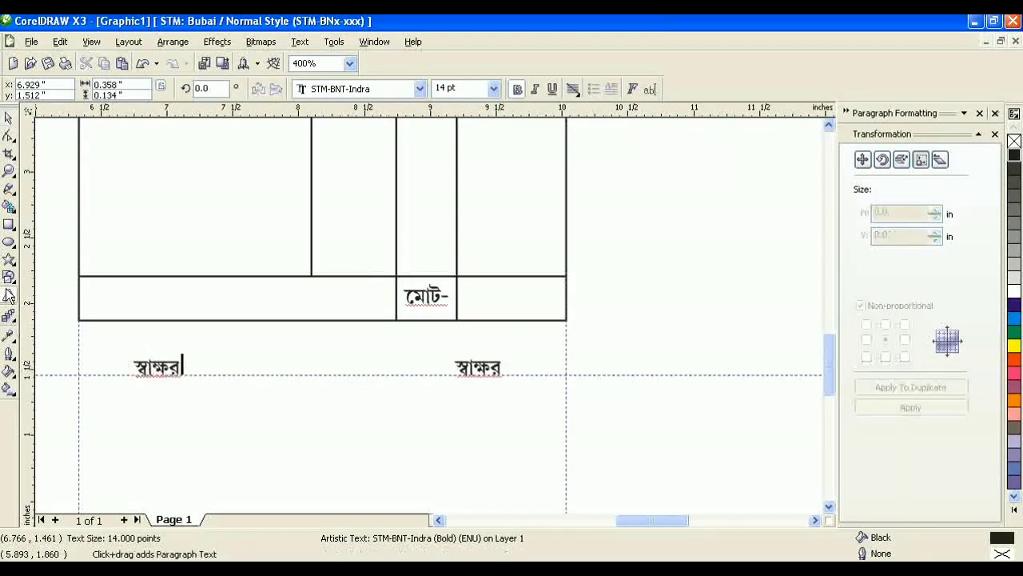
key("ctrl+a")
type("ধন্য")
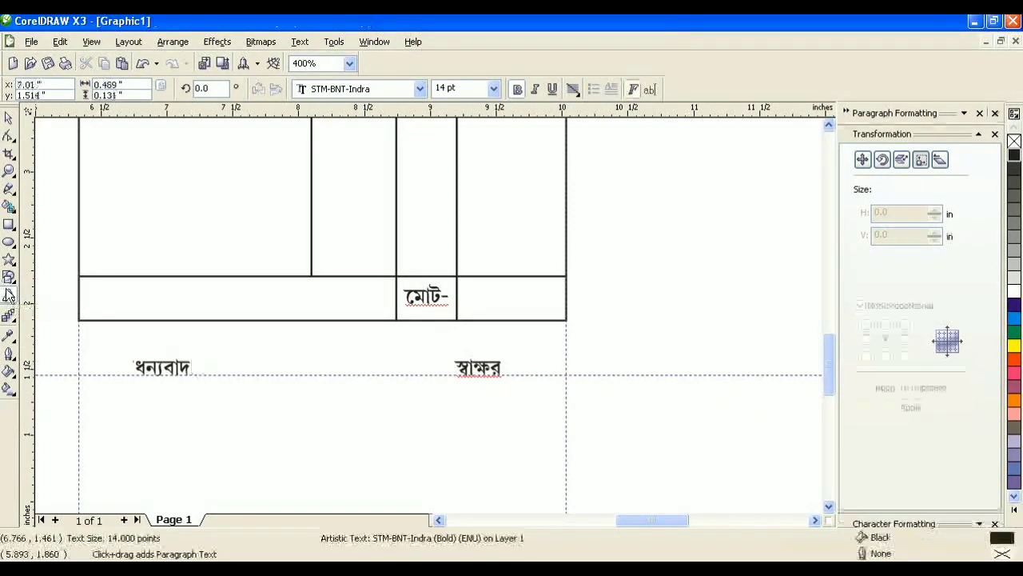
key("BackSpace")
type("দ ")
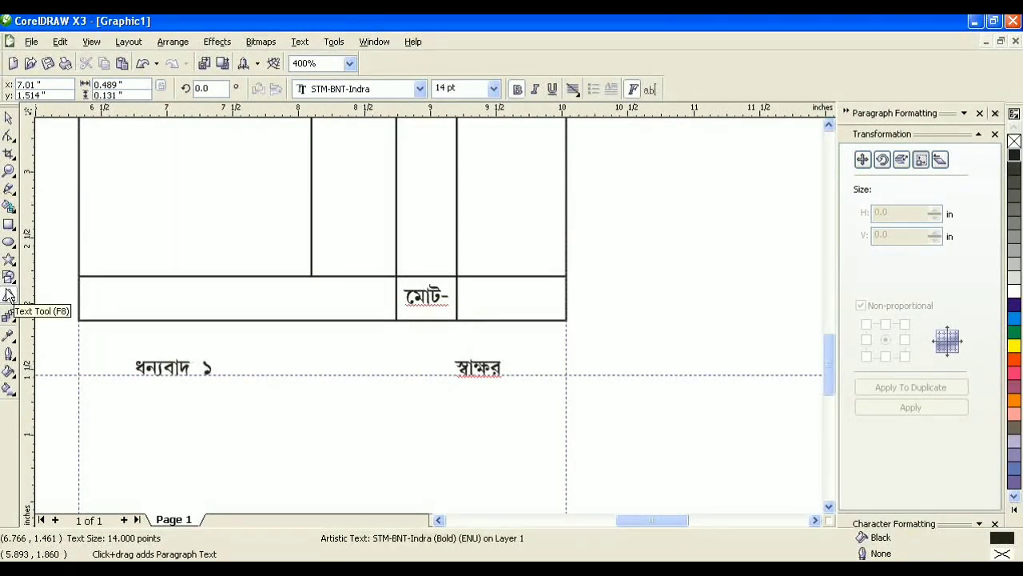
type(" ১")
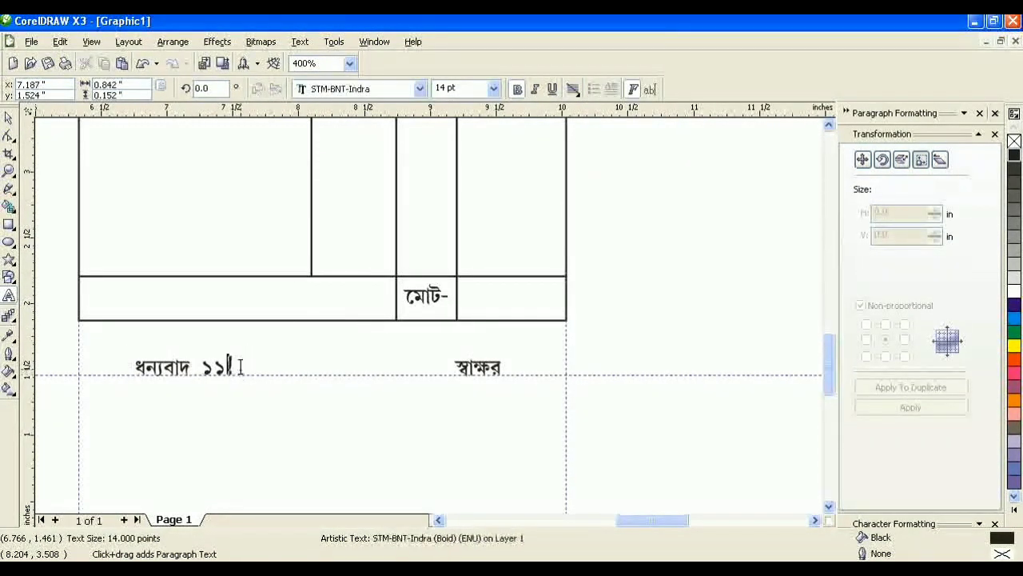
key("BackSpace")
key("BackSpace")
key("ctrl+a")
scroll(267, 386, "up", 1)
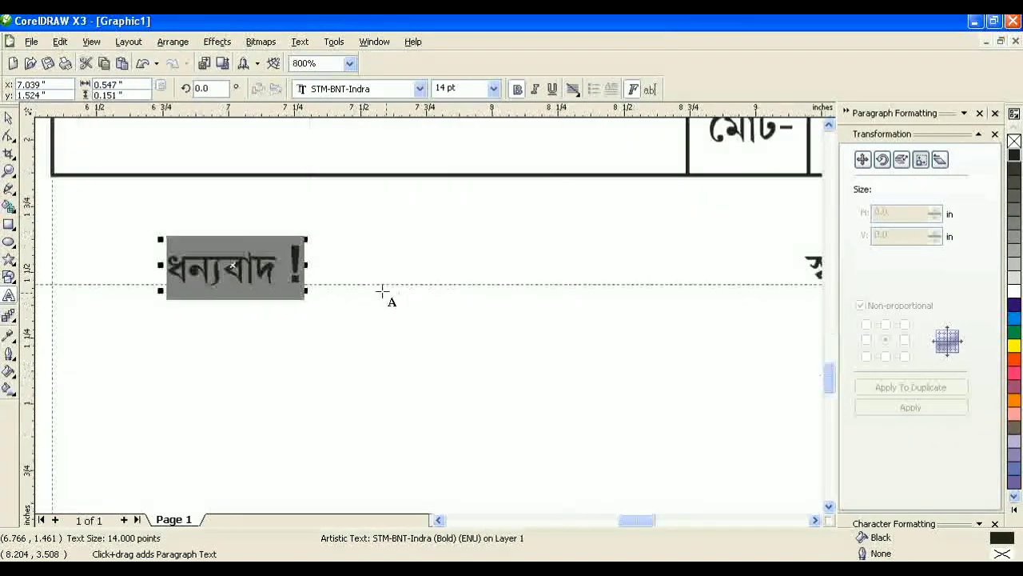
Step: Move ধন্যবাদ ! further left and rotate it about 26.7°
left_click(9, 118)
left_click_drag(262, 264, 186, 263)
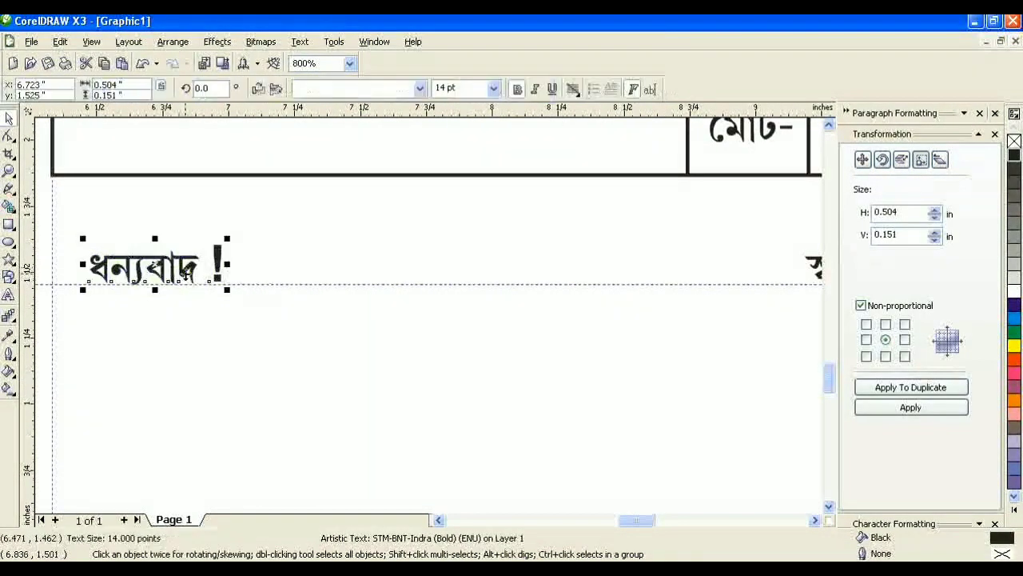
left_click(186, 264)
left_click_drag(230, 236, 233, 185)
left_click_drag(178, 255, 265, 205)
left_click(306, 381)
Step: Set the exclamation mark in ধন্যবাদ ! to Times New Roman Bold, 10 pt
left_click(9, 295)
left_click(227, 216)
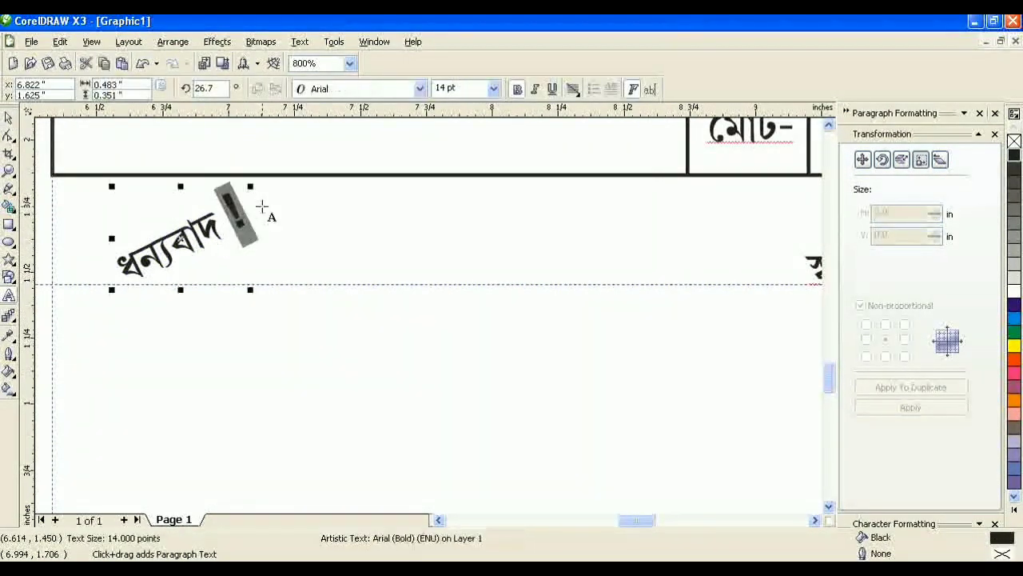
left_click(381, 89)
type("Tagore")
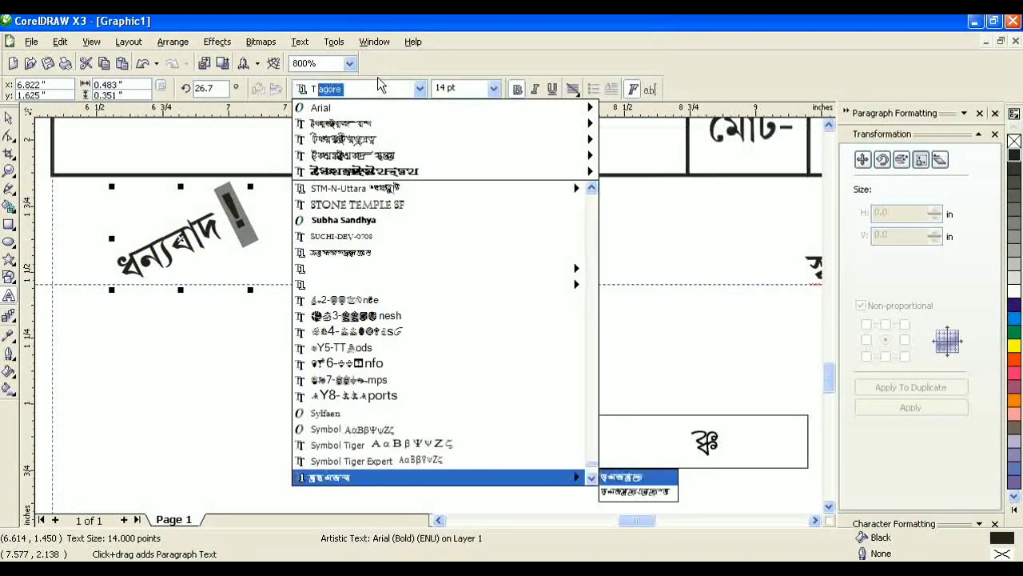
key("Down")
key("Down")
key("Down")
key("Down")
key("Down")
key("Down")
key("Down")
key("Down")
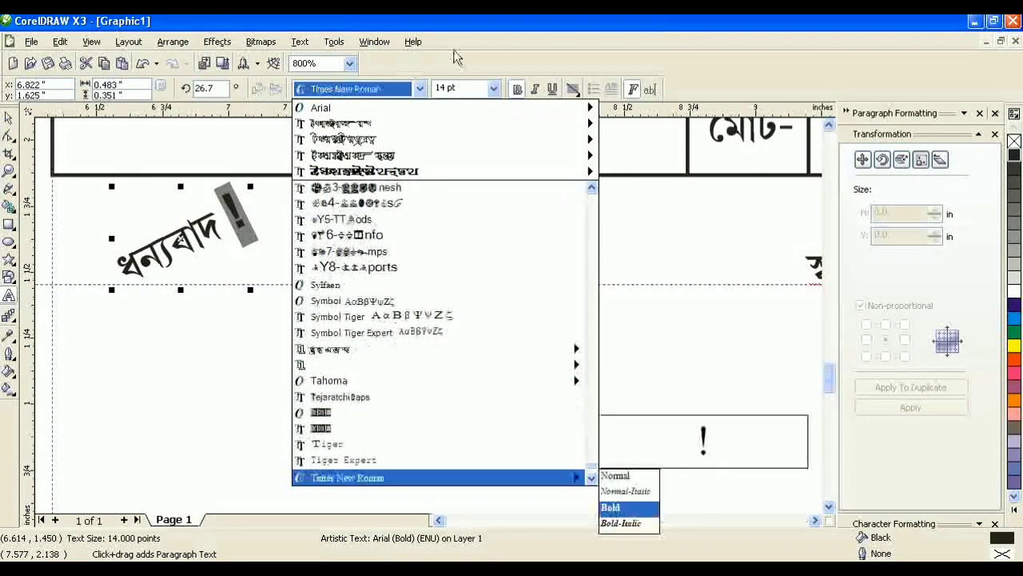
key("Return")
left_click(455, 87)
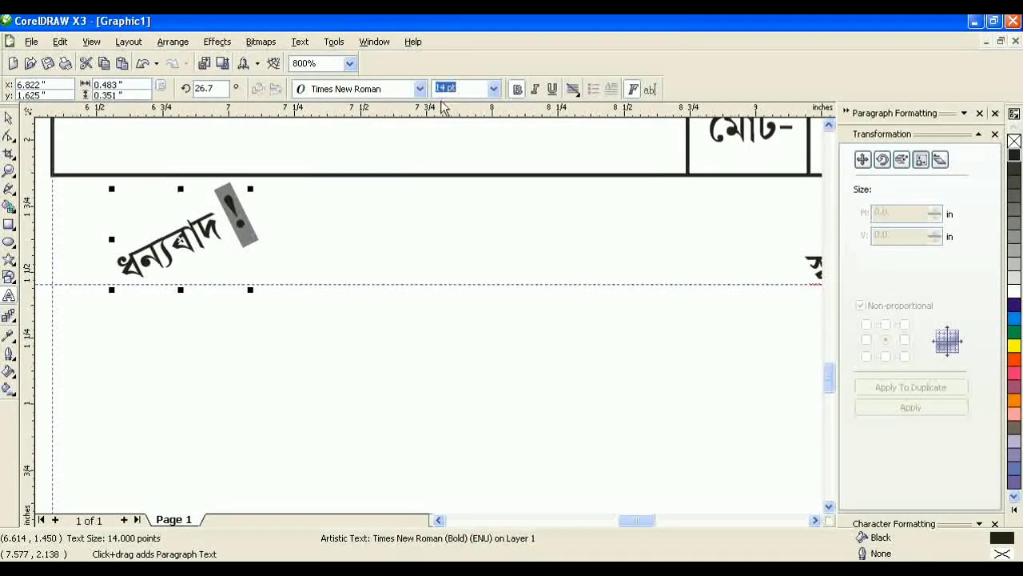
key("Return")
left_click(8, 119)
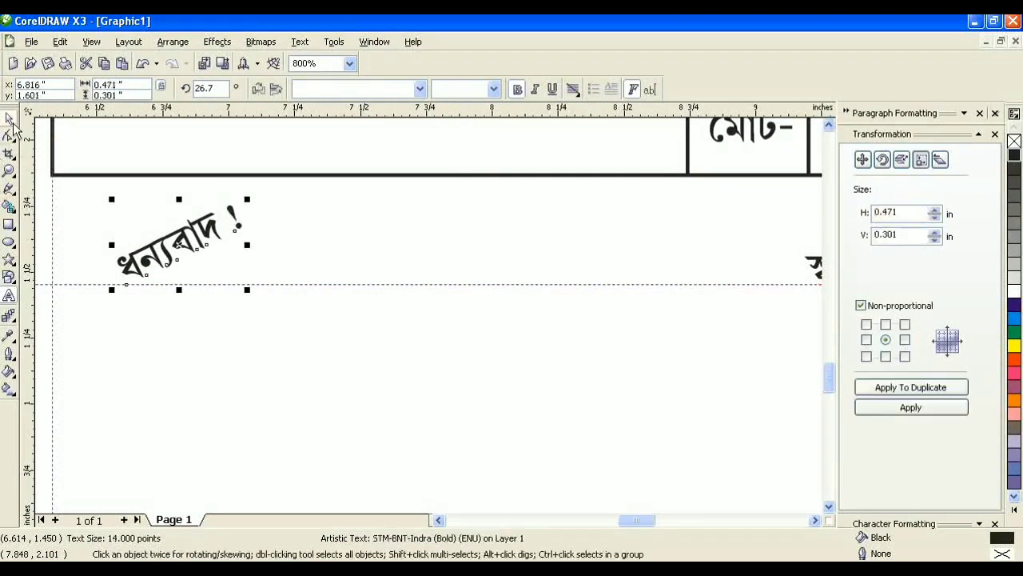
left_click(376, 386)
scroll(429, 315, "down", 4)
scroll(428, 316, "up", 2)
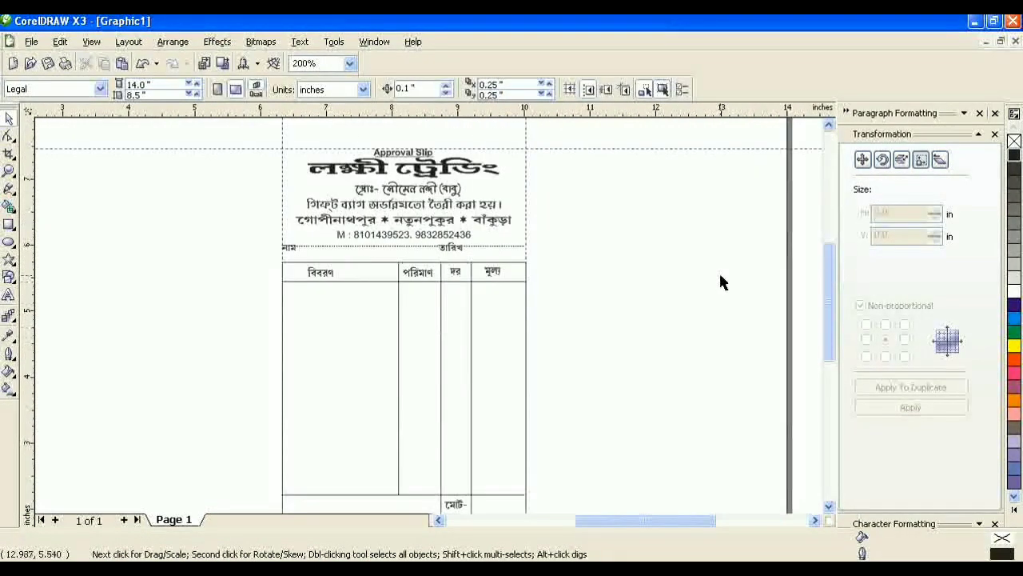
Step: Zoom in on the slip and take a quick F9 full-screen preview
scroll(550, 345, "down", 1)
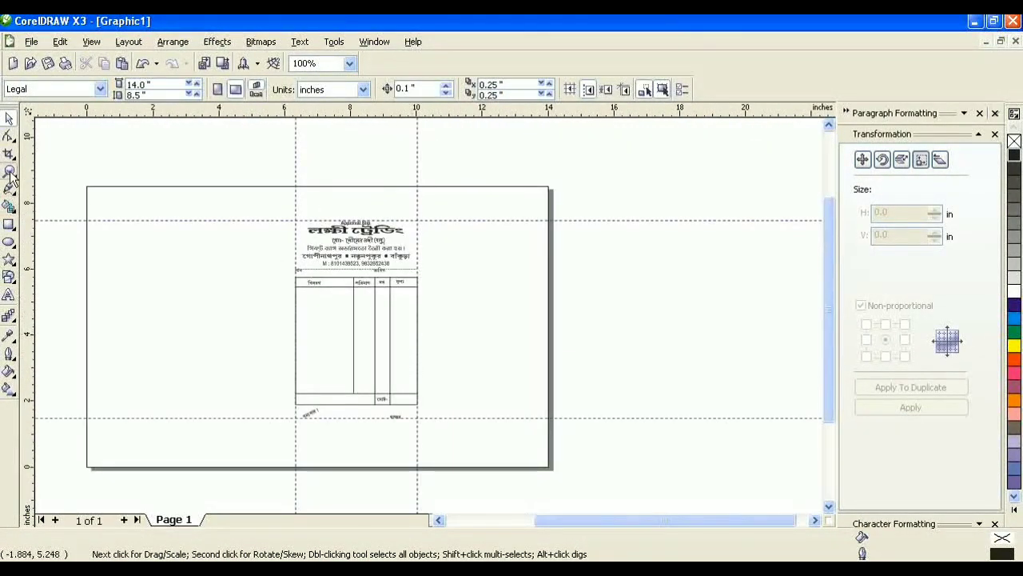
key("z")
left_click_drag(292, 216, 425, 429)
key("F9")
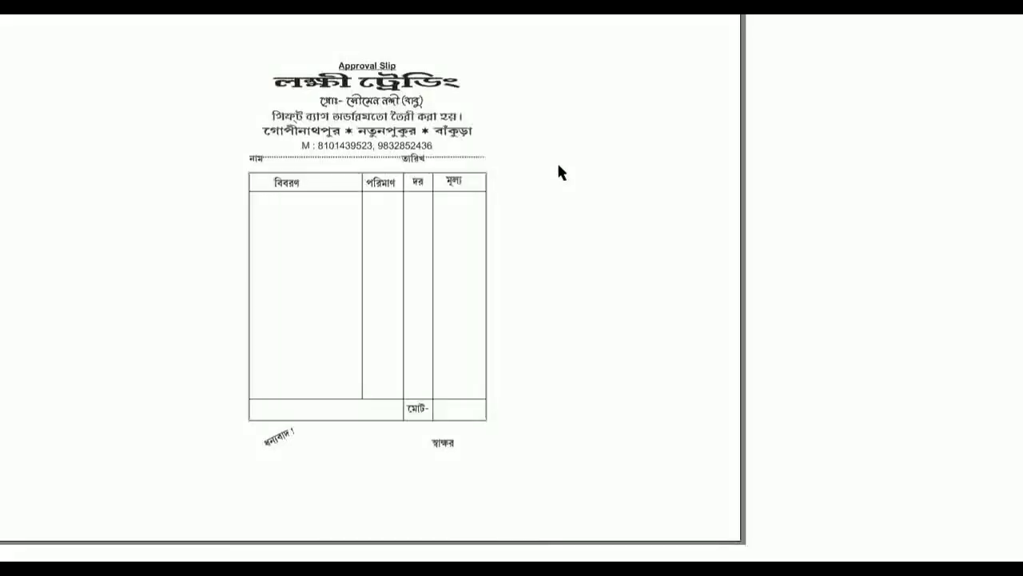
key("Escape")
Step: Zoom onto the slip's header to check the large shop-name title
left_click_drag(324, 149, 502, 426)
left_click_drag(309, 120, 578, 274)
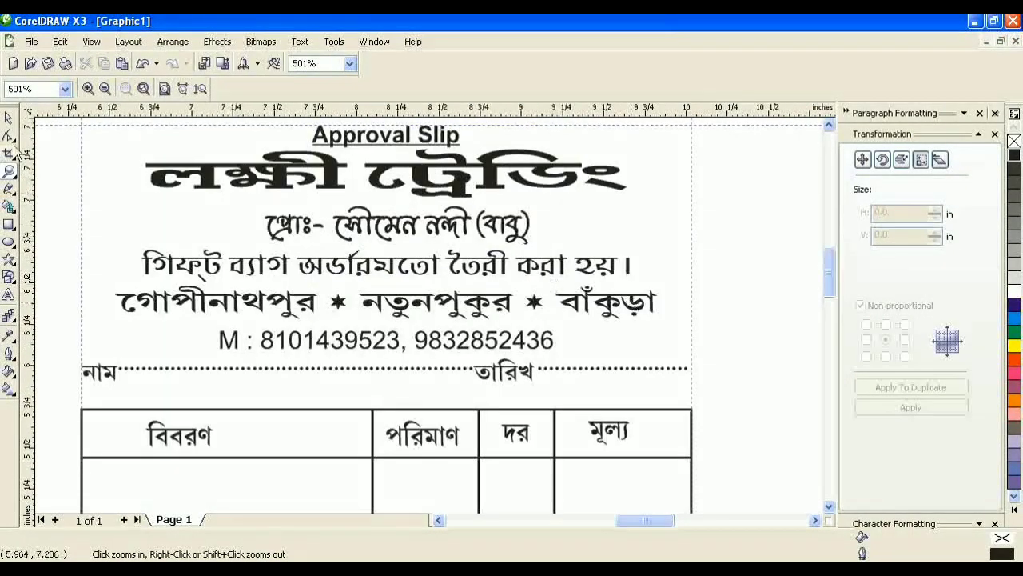
key("space")
left_click(256, 198)
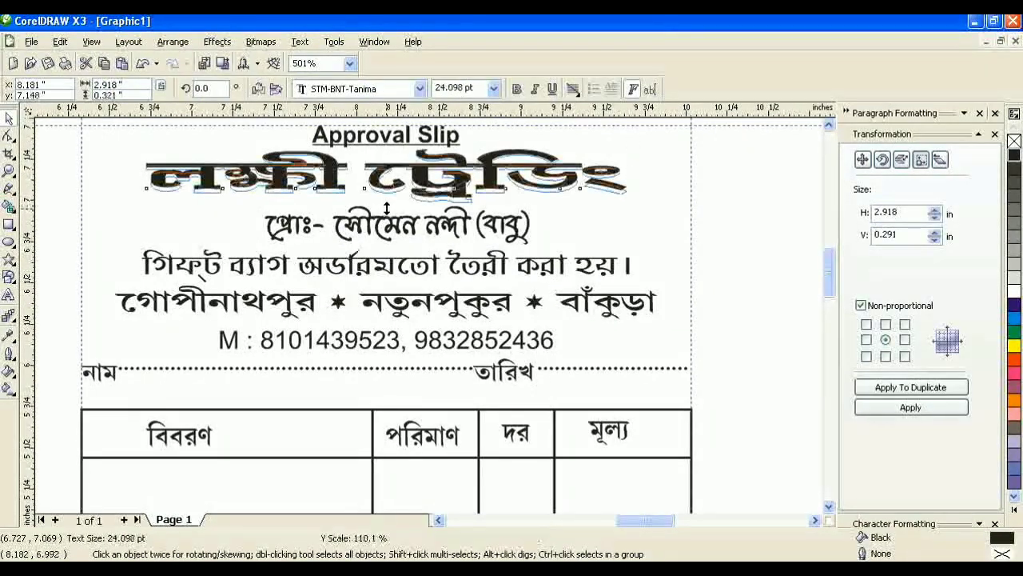
key("Escape")
scroll(466, 297, "down", 3)
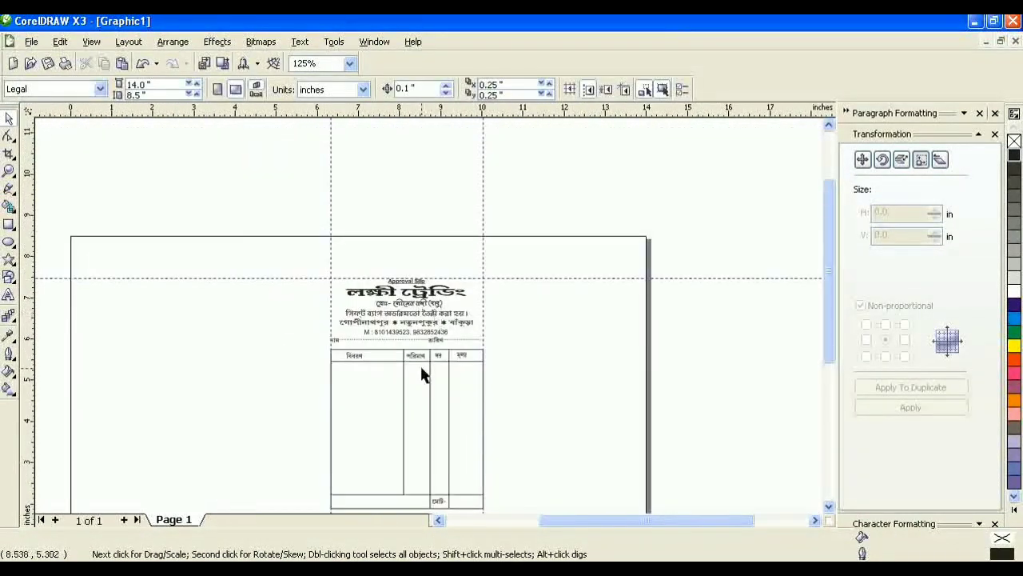
Step: Re-zoom on the whole slip and display it in F9 full-screen preview
left_click(9, 171)
left_click_drag(377, 270, 491, 379)
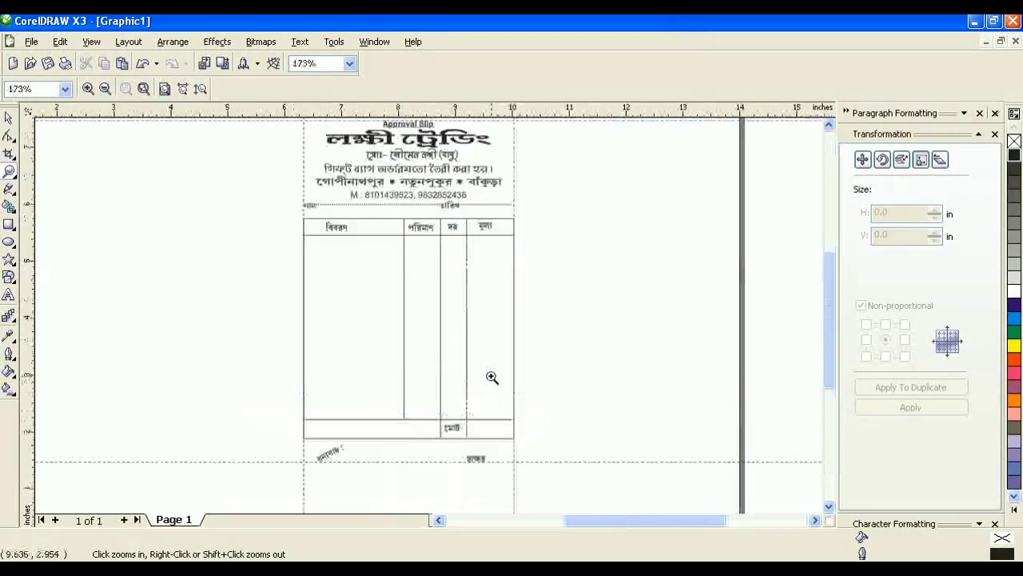
key("F9")
key("F9")
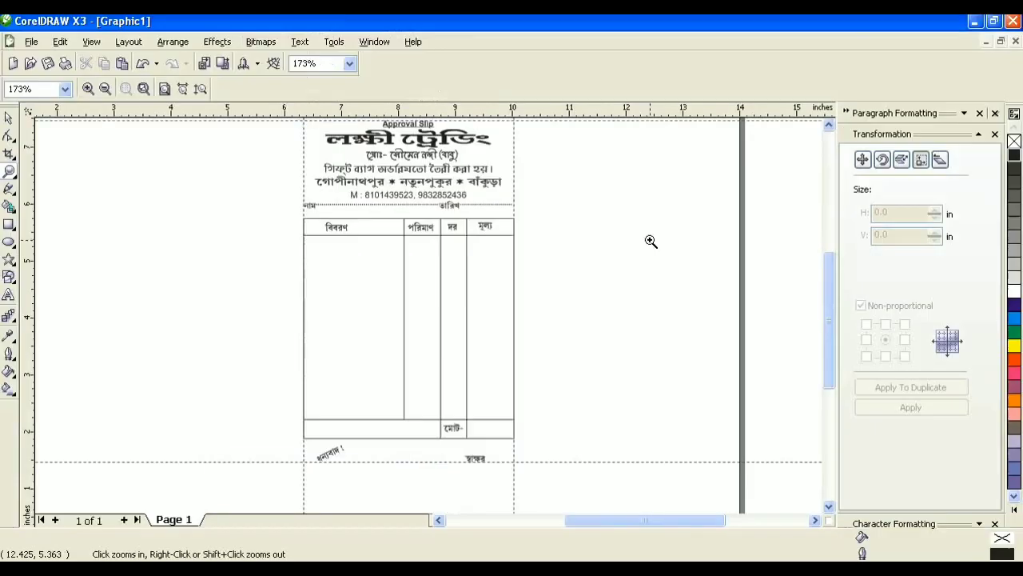
key("F3")
left_click_drag(377, 261, 469, 402)
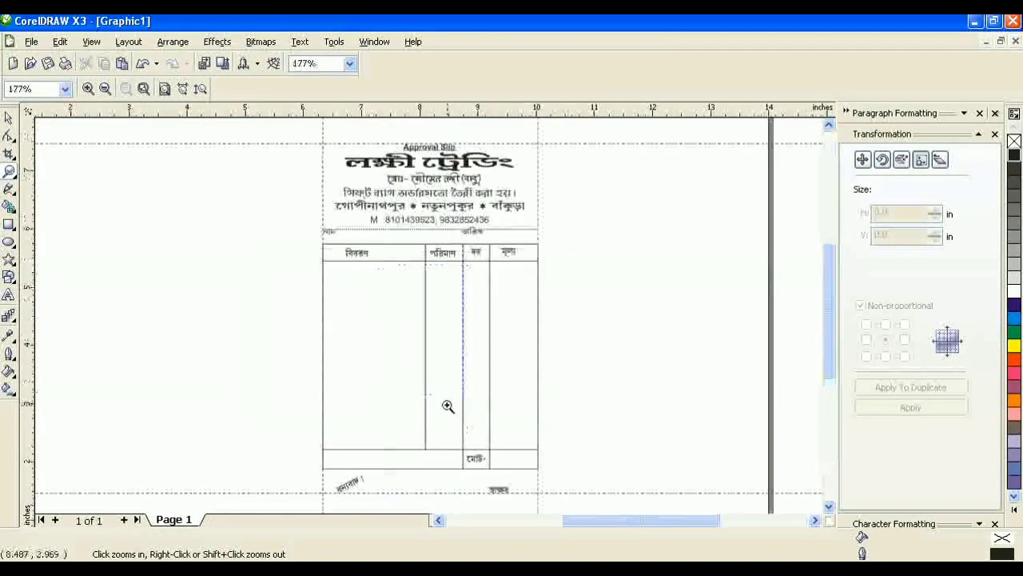
key("F9")
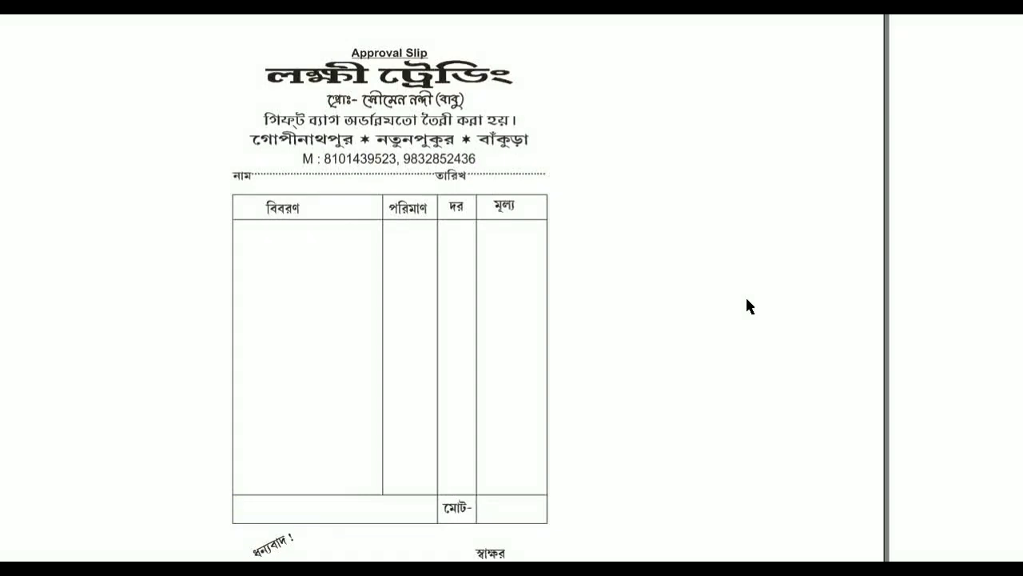